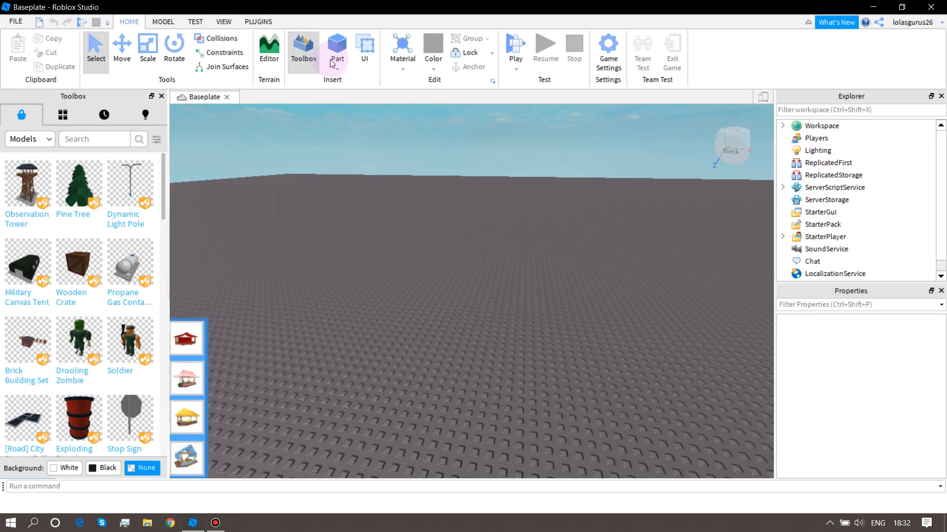
Spawn the avatar as an R6 character at the origin using the Load Character plugin with the account's username, and close the plugin.
left_click(265, 21)
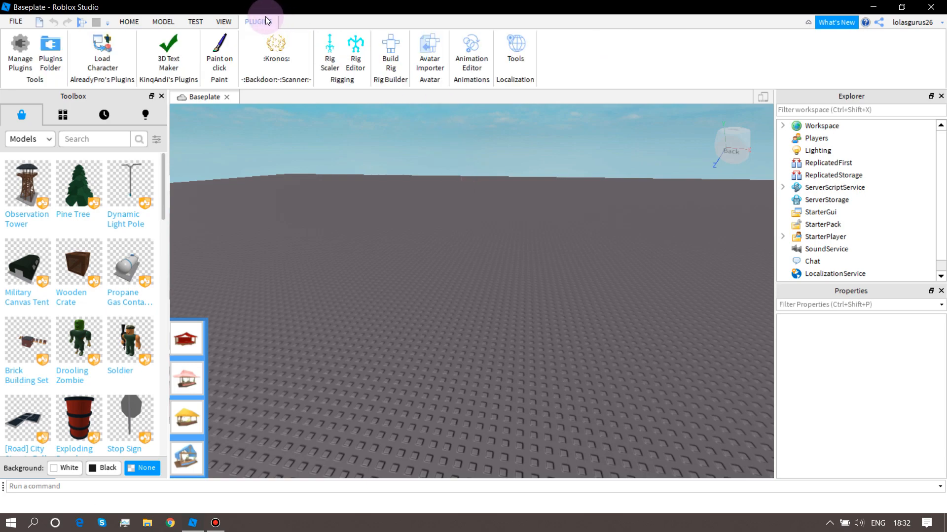
left_click(104, 53)
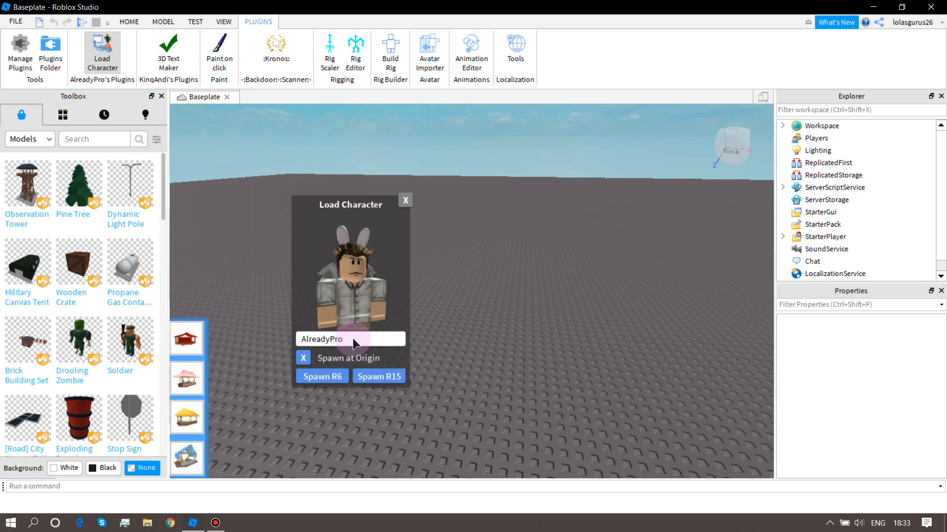
key("BackSpace")
key("BackSpace")
key("BackSpace")
key("BackSpace")
key("BackSpace")
key("BackSpace")
key("BackSpace")
key("BackSpace")
key("BackSpace")
key("BackSpace")
type("L")
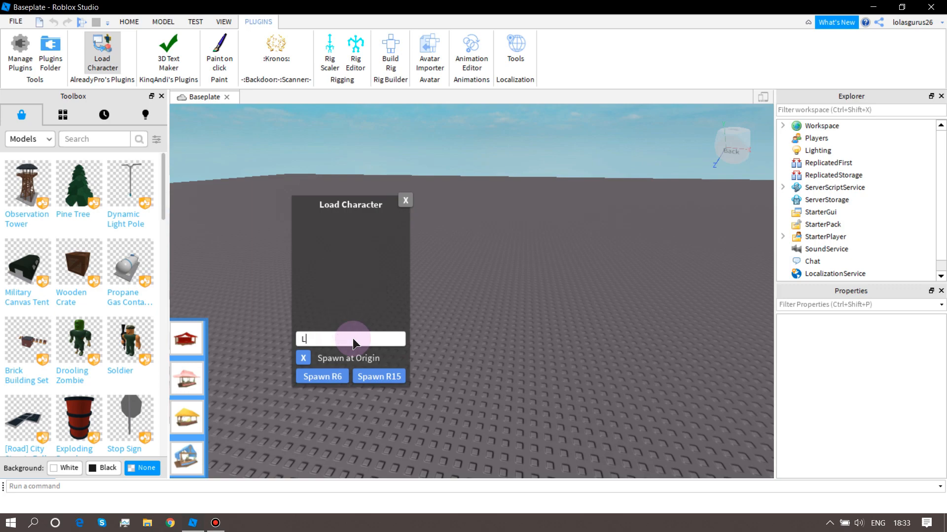
type("o")
key("BackSpace")
type("olasgurus26")
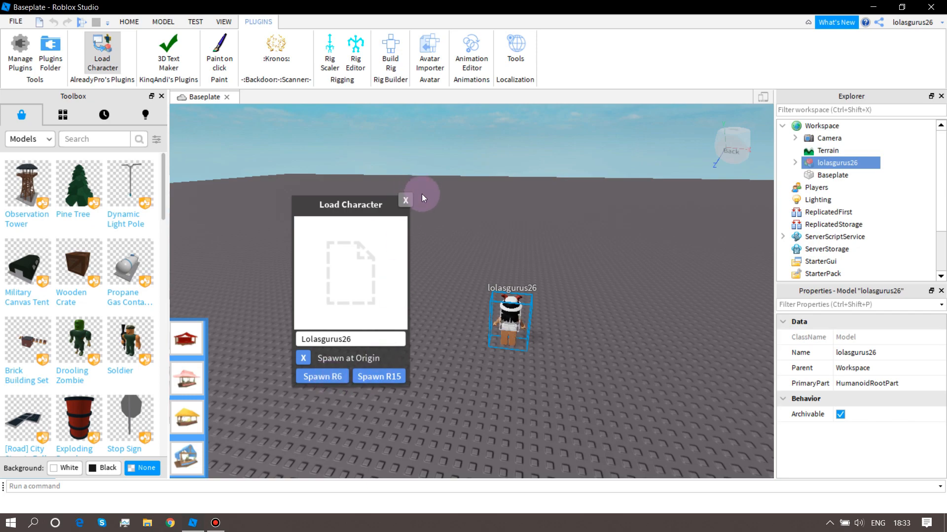
left_click(405, 200)
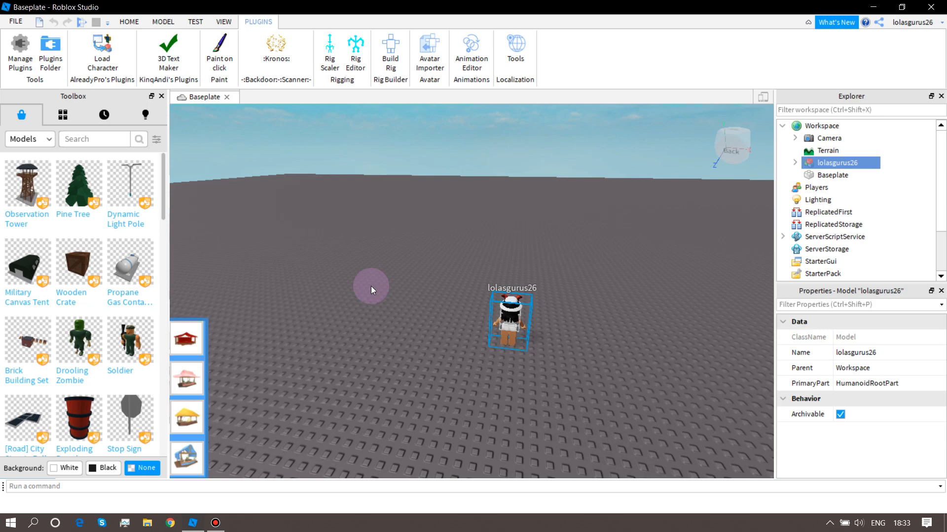
Examine the spawned character up close from the front.
key("w")
key("s")
key("a")
key("d")
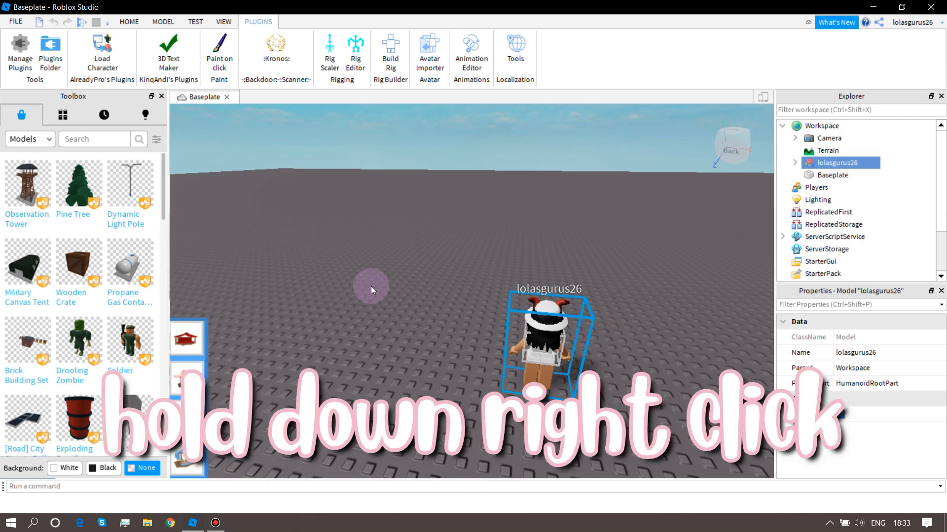
right_click_drag(370, 286, 371, 285)
scroll(370, 285, "up", 5)
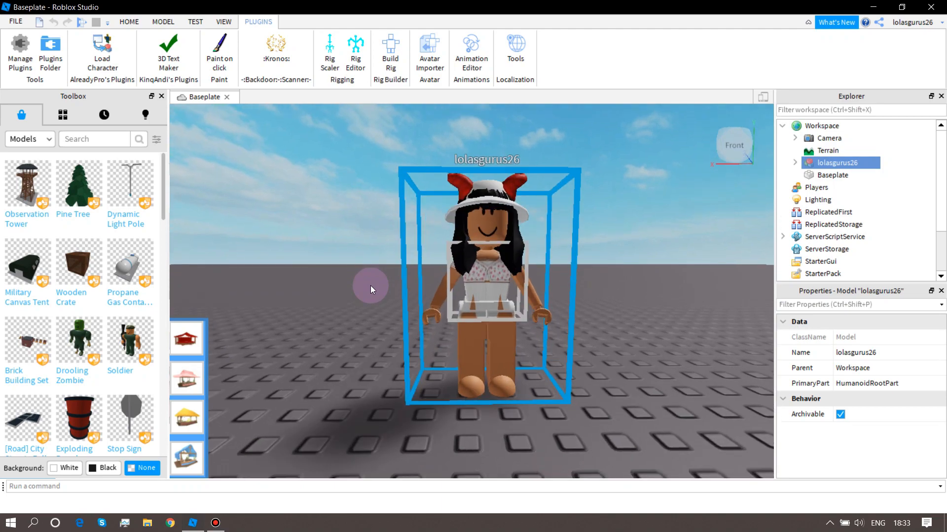
scroll(370, 285, "up", 5)
scroll(371, 286, "down", 7)
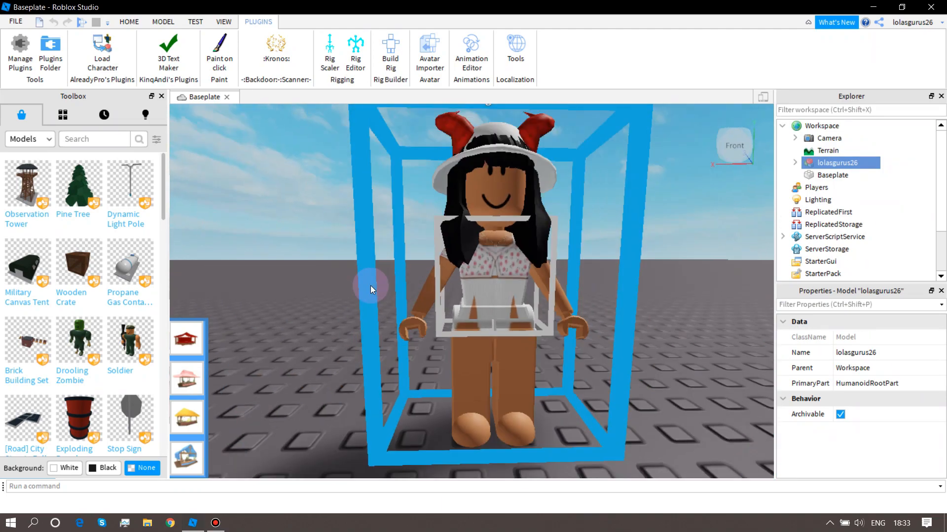
right_click_drag(371, 285, 371, 286)
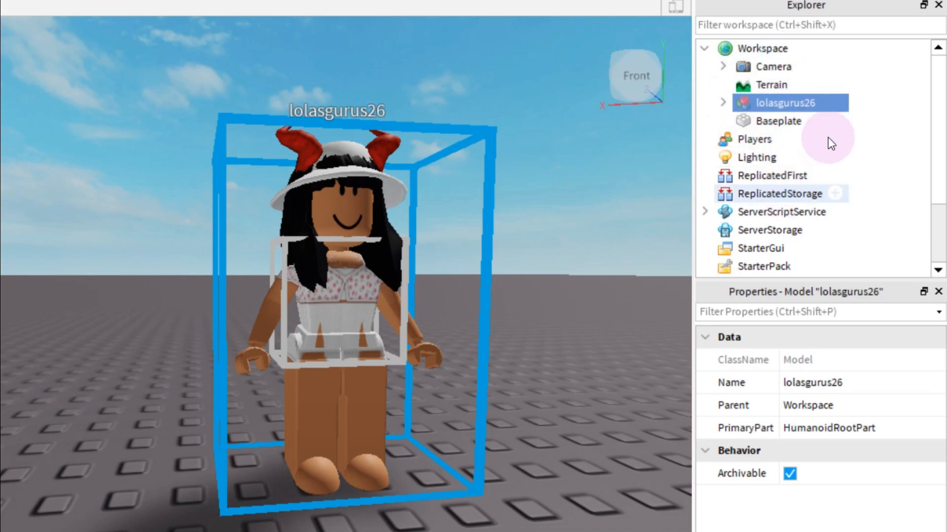
Expand the character model and its Head in the object tree and select the face decal.
left_click(723, 103)
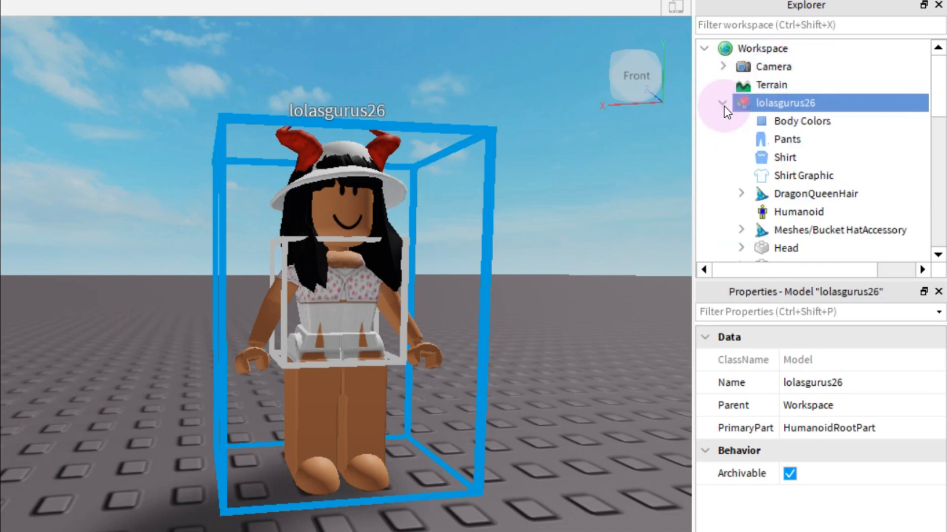
scroll(768, 131, "down", 2)
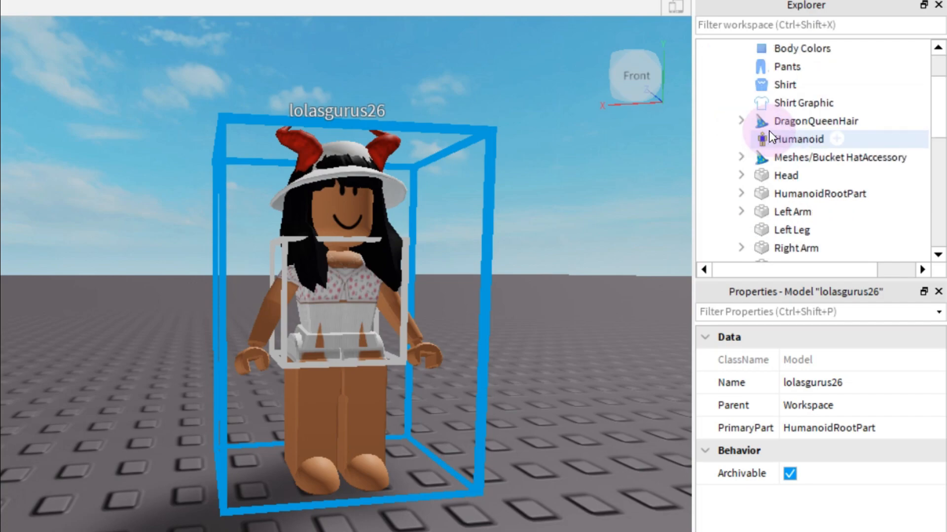
left_click(790, 170)
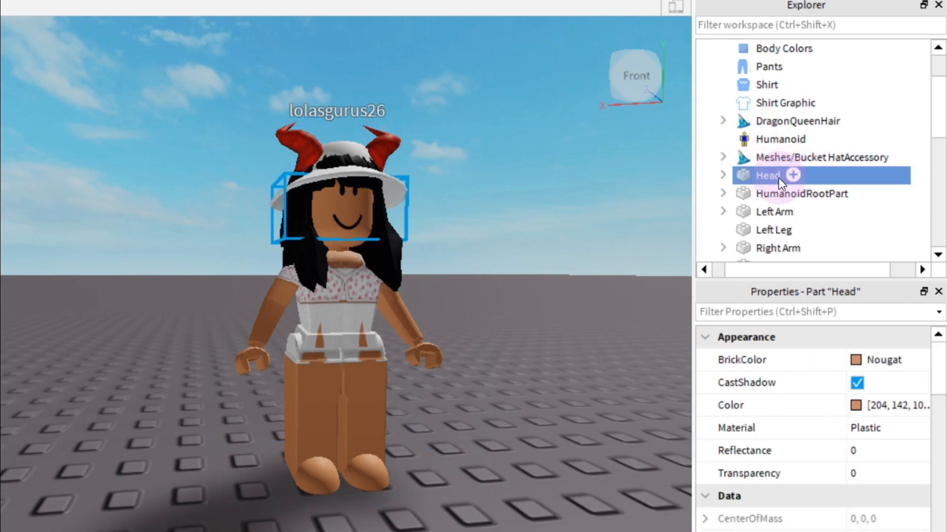
left_click(723, 175)
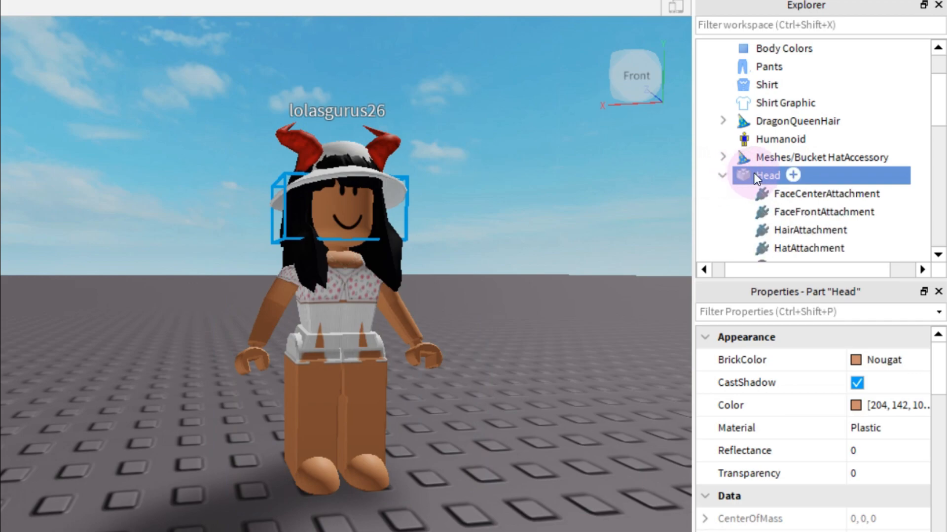
scroll(753, 172, "down", 2)
left_click(787, 212)
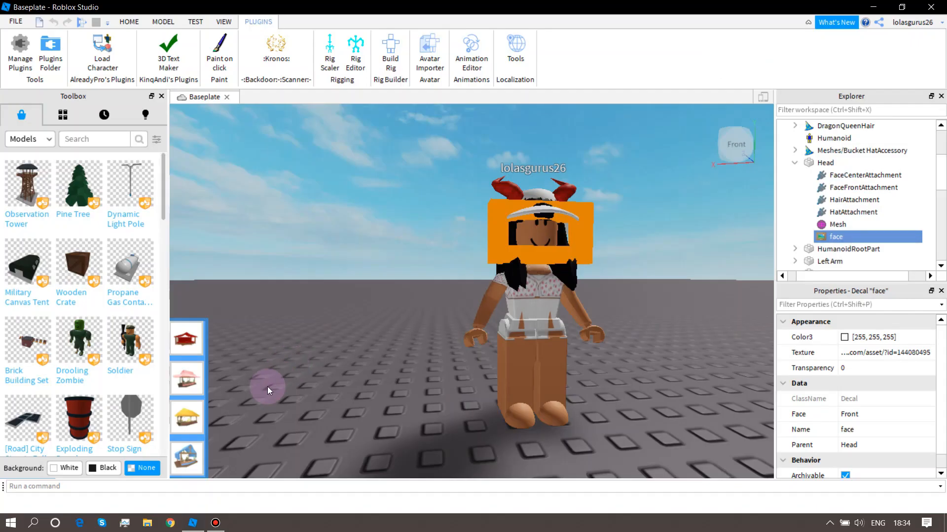
Switch to Chrome, open roblox.com and show the Faces category under Body Parts in the Avatar Shop.
left_click(176, 521)
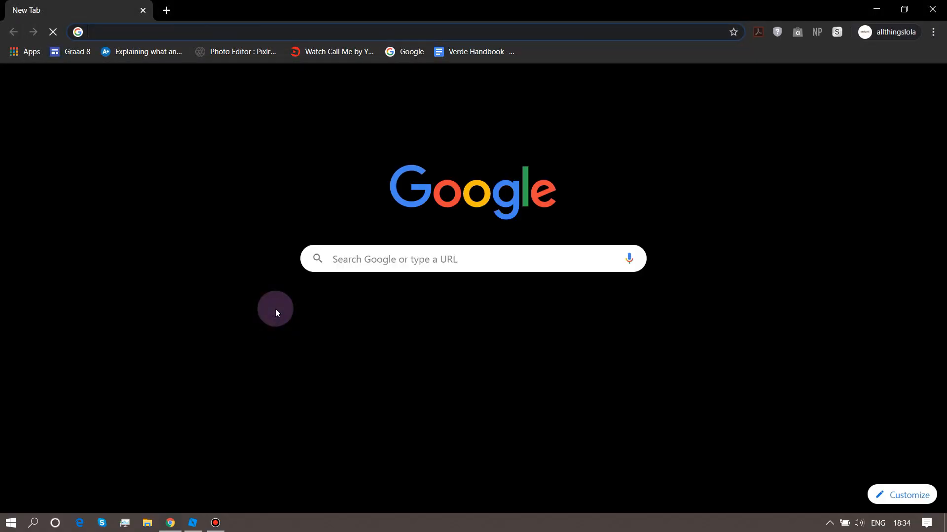
type("r")
key("Return")
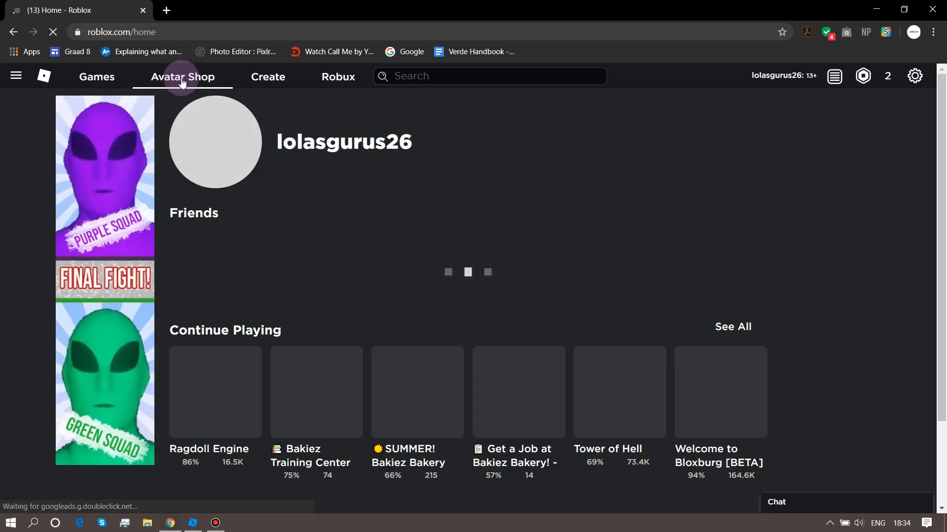
left_click(182, 79)
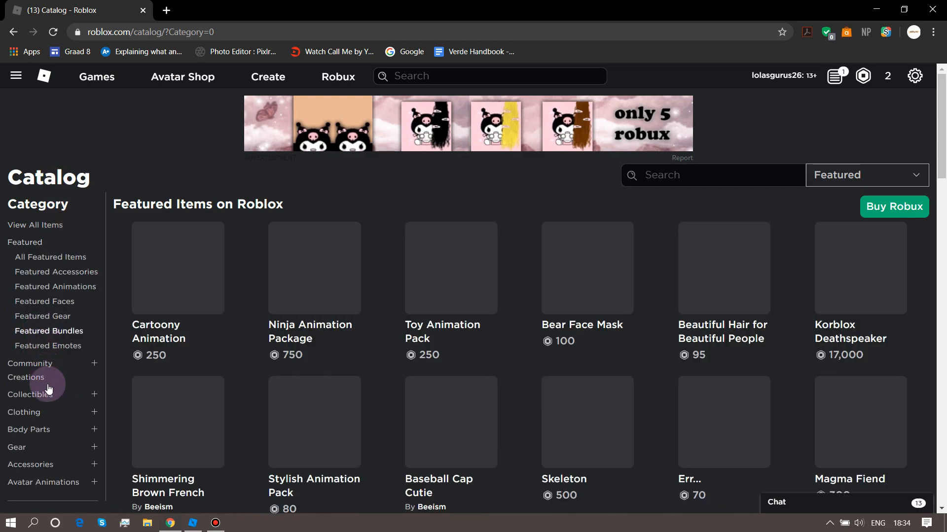
left_click(36, 431)
scroll(34, 425, "down", 2)
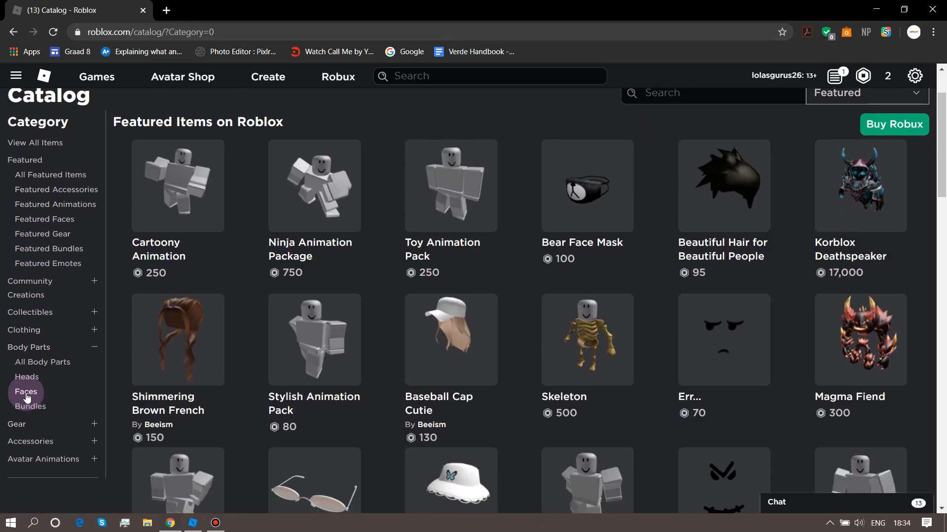
left_click(26, 393)
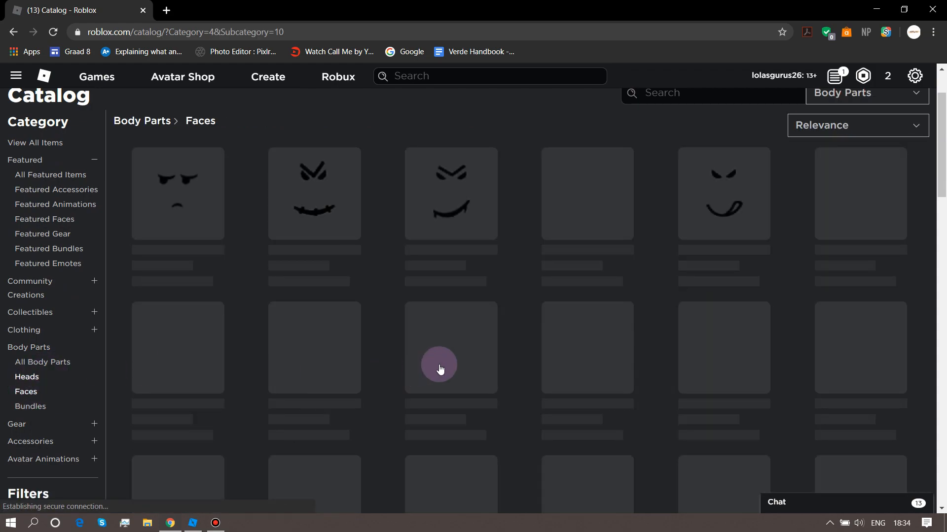
Sort the faces by Price (High to Low) and open the Super Super Happy Face item.
scroll(449, 389, "down", 5)
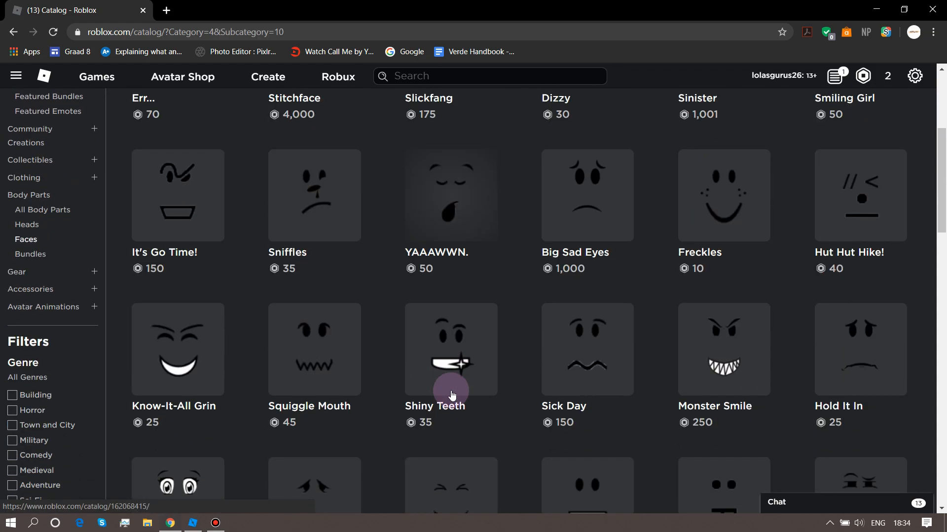
scroll(454, 397, "down", 7)
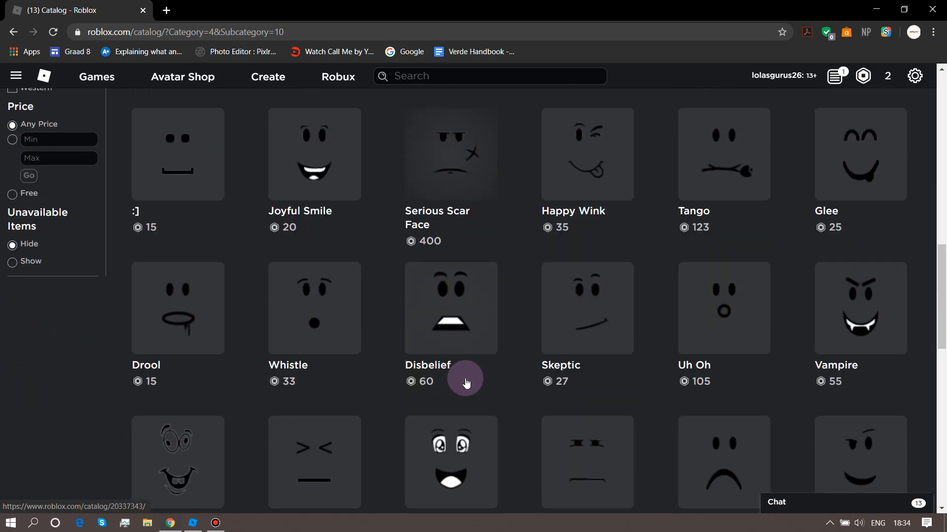
scroll(777, 144, "up", 13)
left_click(865, 212)
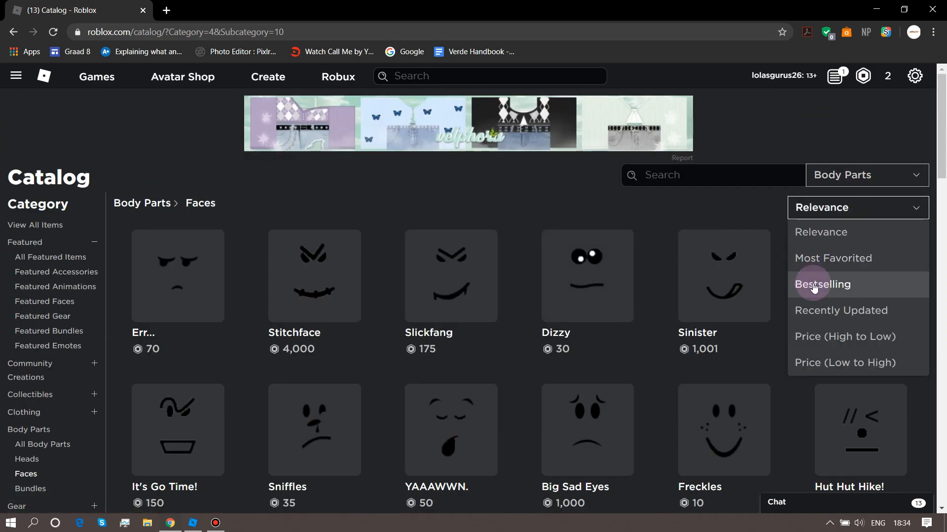
left_click(850, 336)
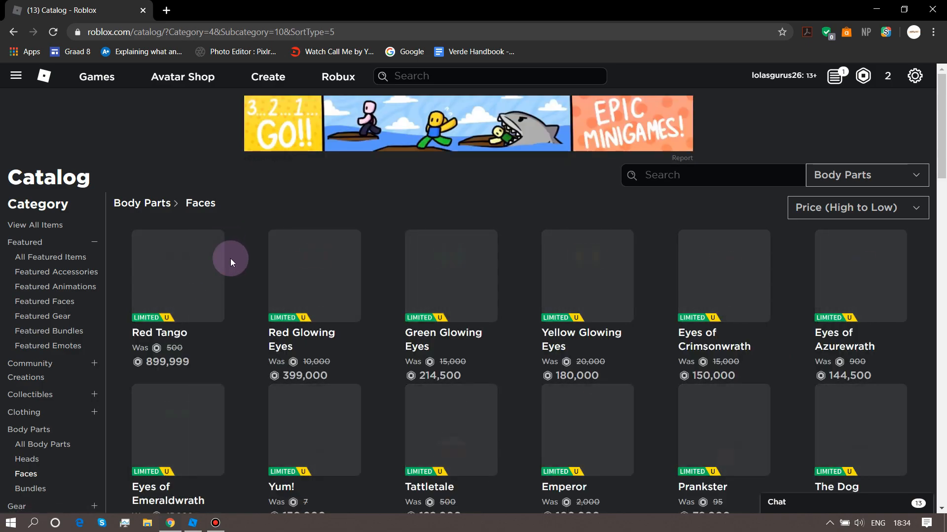
scroll(230, 259, "down", 15)
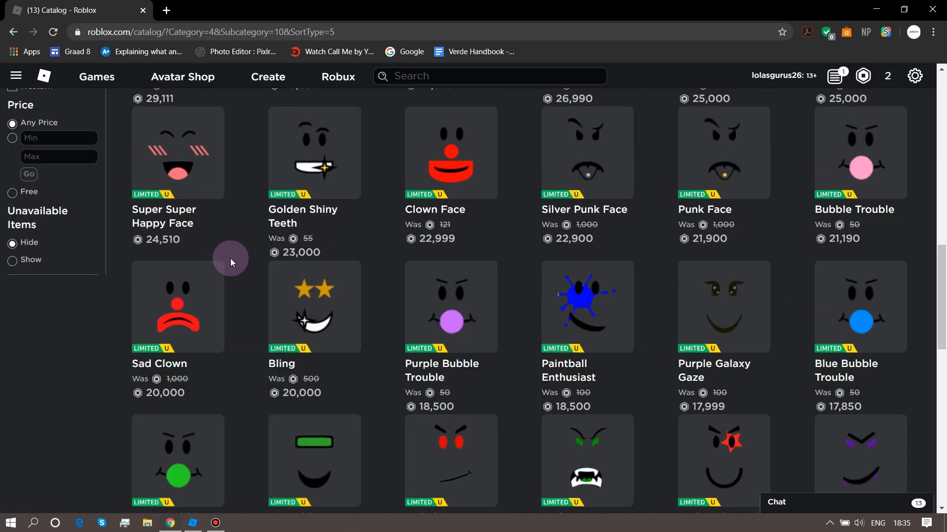
left_click(161, 168)
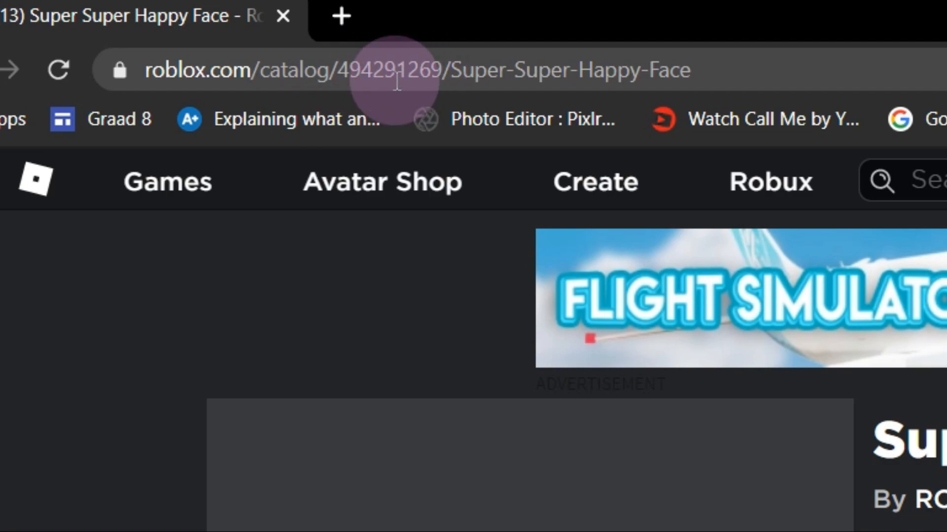
Copy the asset ID 494291269 from the face page's web address and close the browser.
left_click(385, 65)
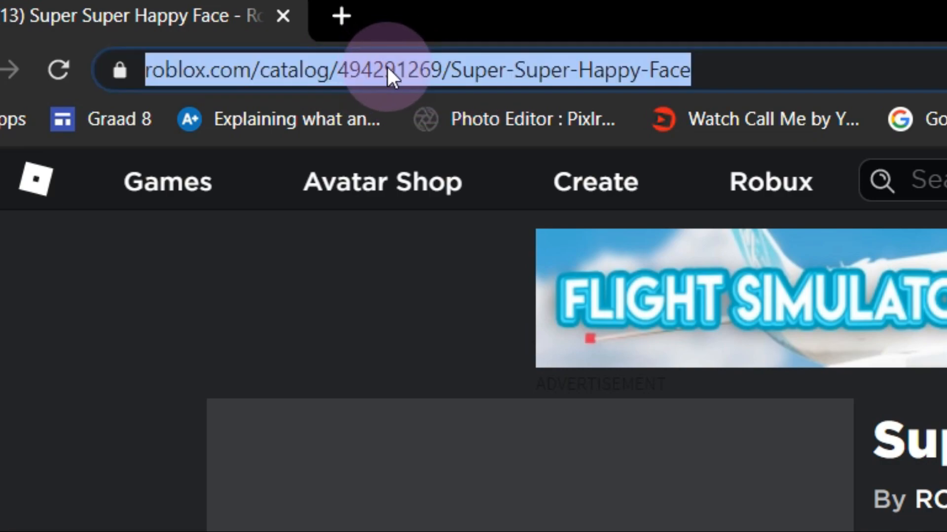
left_click(386, 68)
double_click(521, 55)
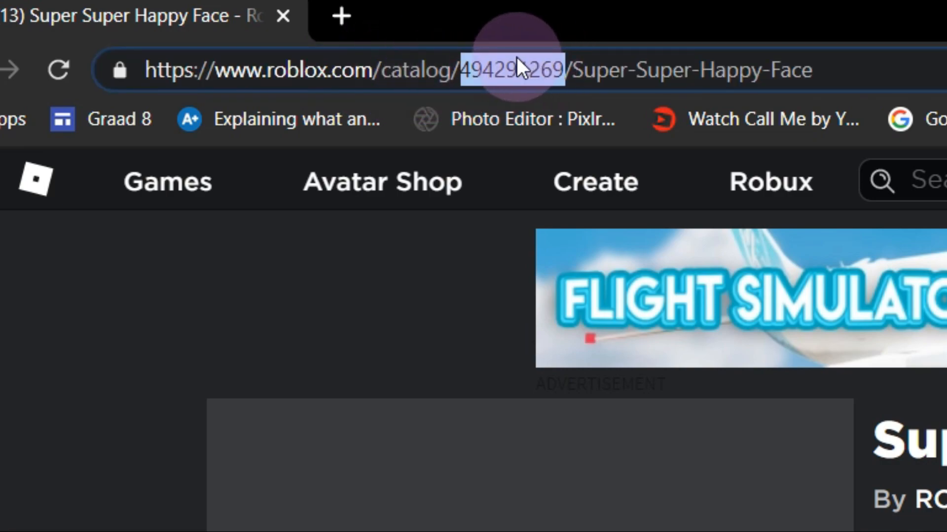
right_click(517, 58)
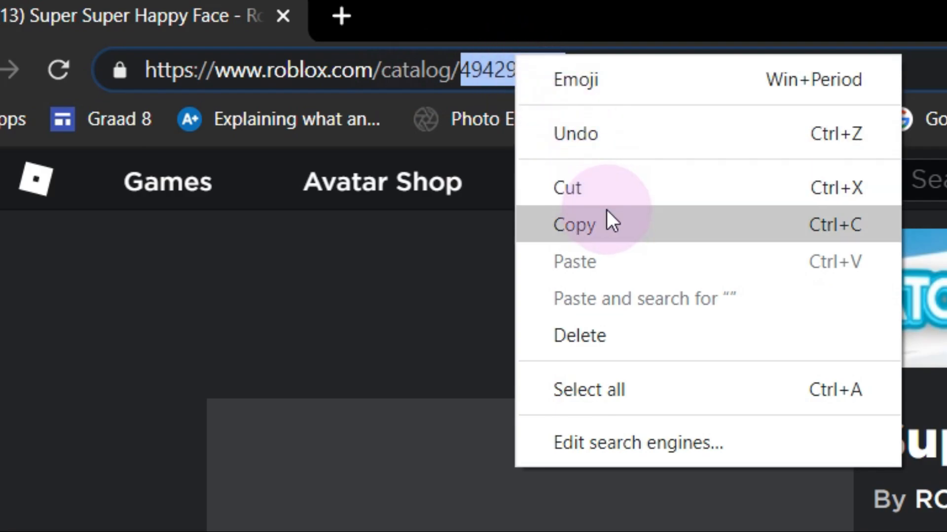
left_click(607, 217)
left_click(155, 132)
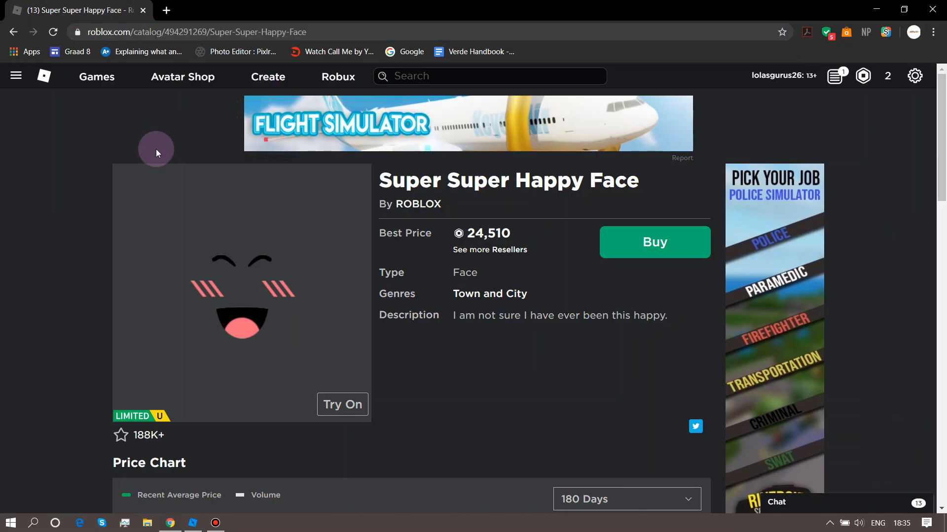
left_click(934, 6)
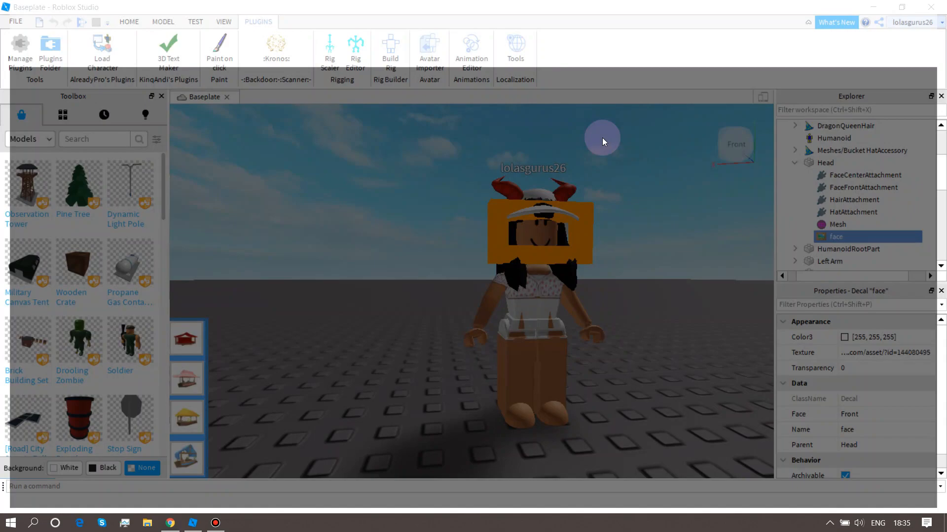
Replace the face decal's Texture with the copied asset ID 494291269 and deselect the decal.
left_click(865, 353)
key("BackSpace")
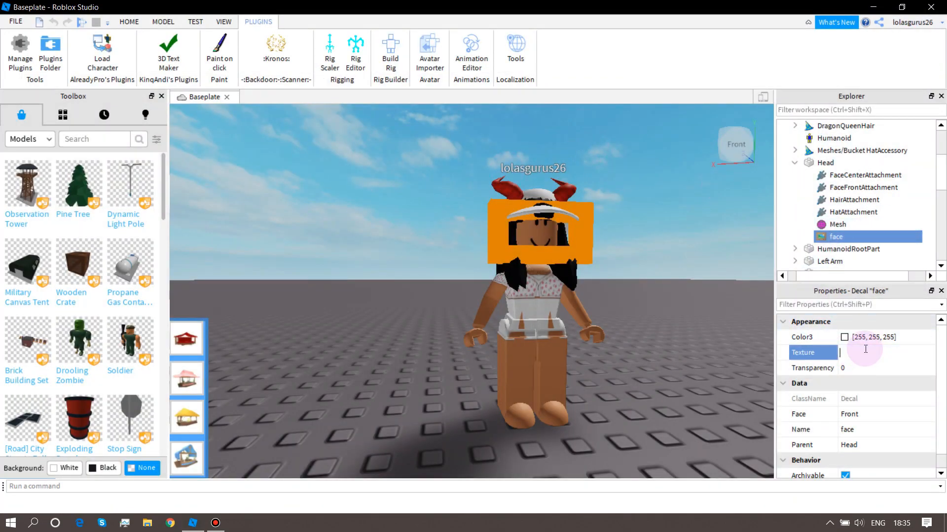
right_click(865, 351)
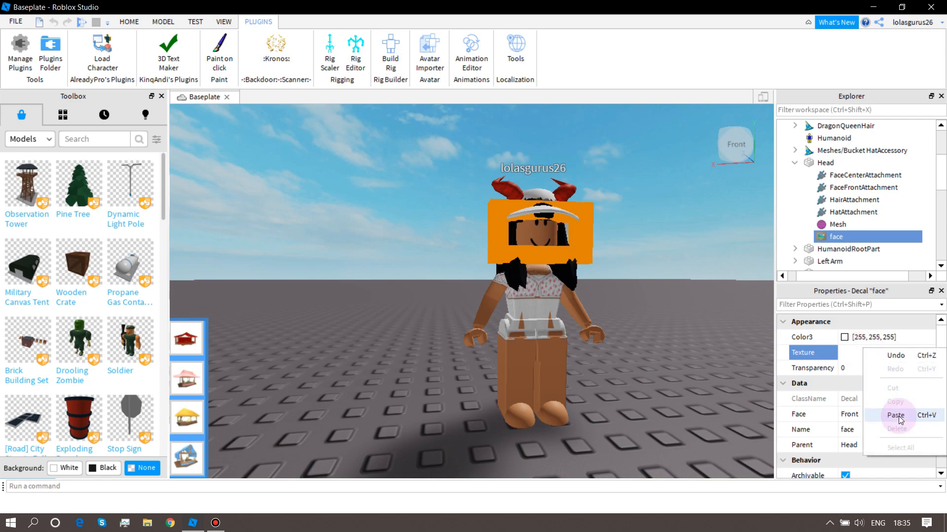
left_click(895, 416)
key("Return")
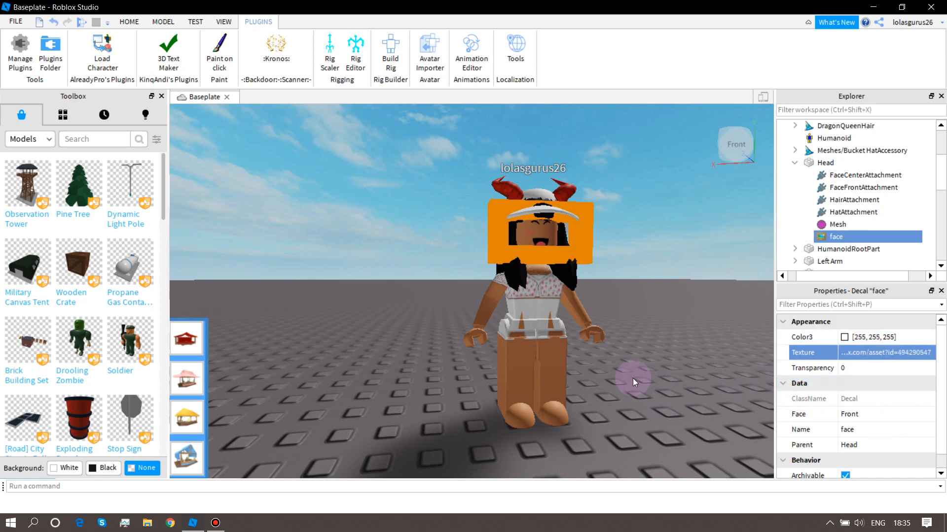
right_click_drag(632, 378, 631, 378)
scroll(632, 377, "up", 3)
scroll(632, 379, "down", 4)
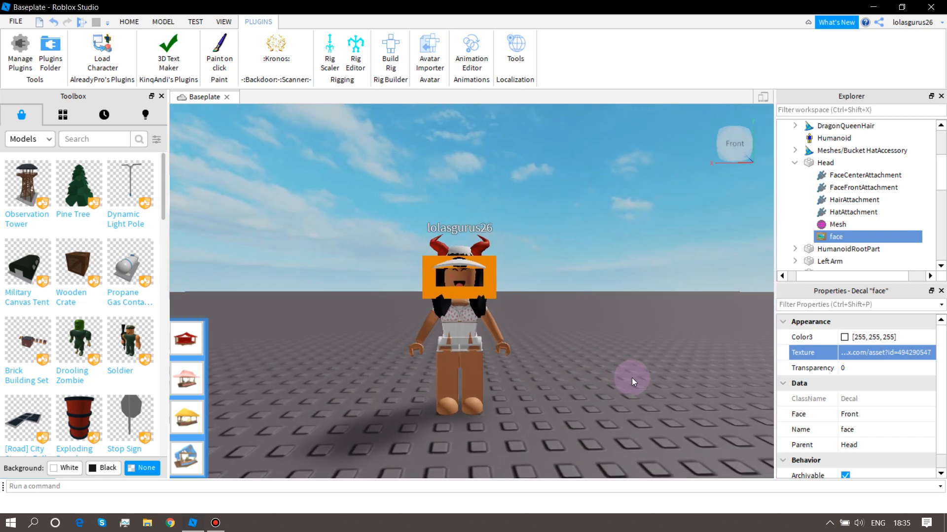
scroll(632, 378, "up", 5)
left_click(643, 380)
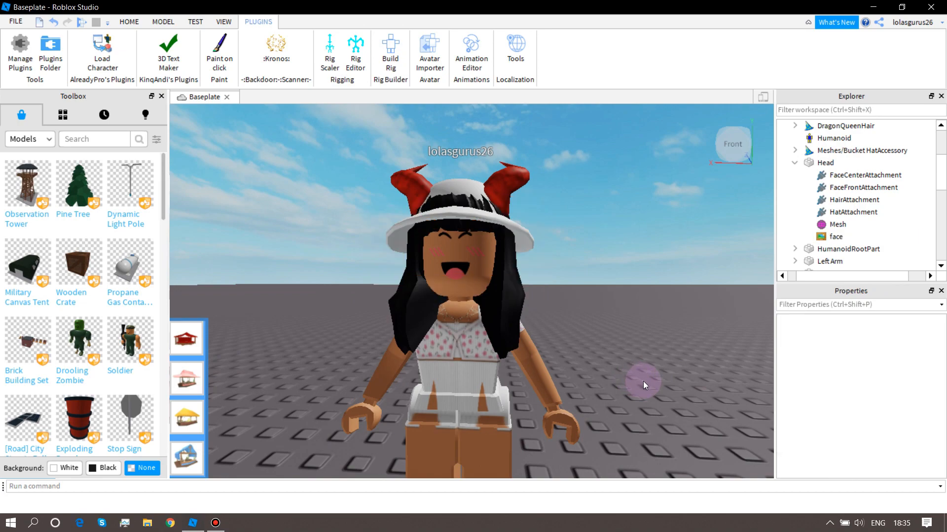
right_click_drag(643, 381, 643, 382)
scroll(643, 381, "down", 4)
scroll(643, 382, "up", 4)
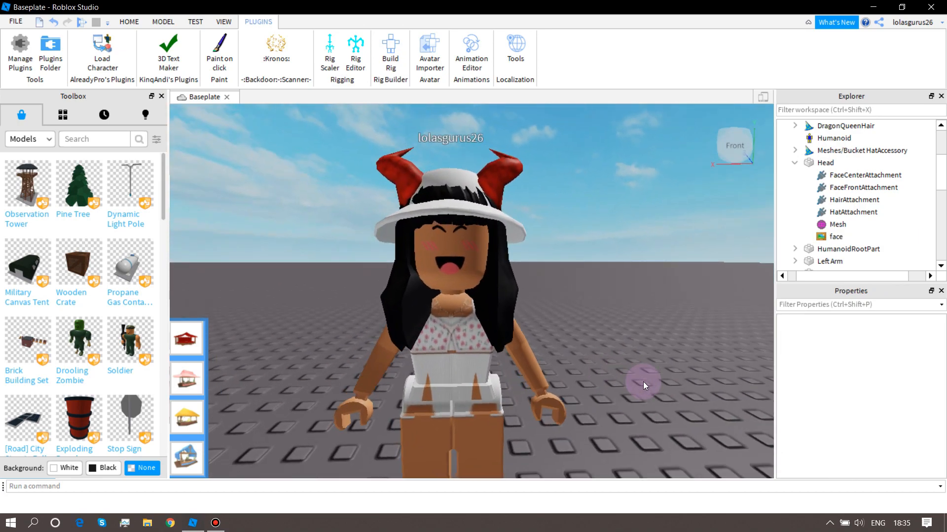
right_click(643, 382)
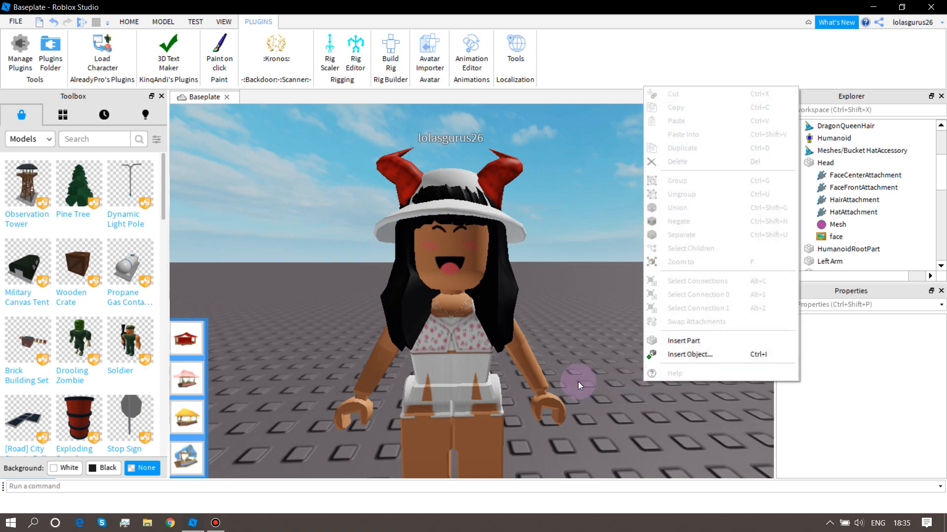
left_click(558, 356)
left_click(555, 350)
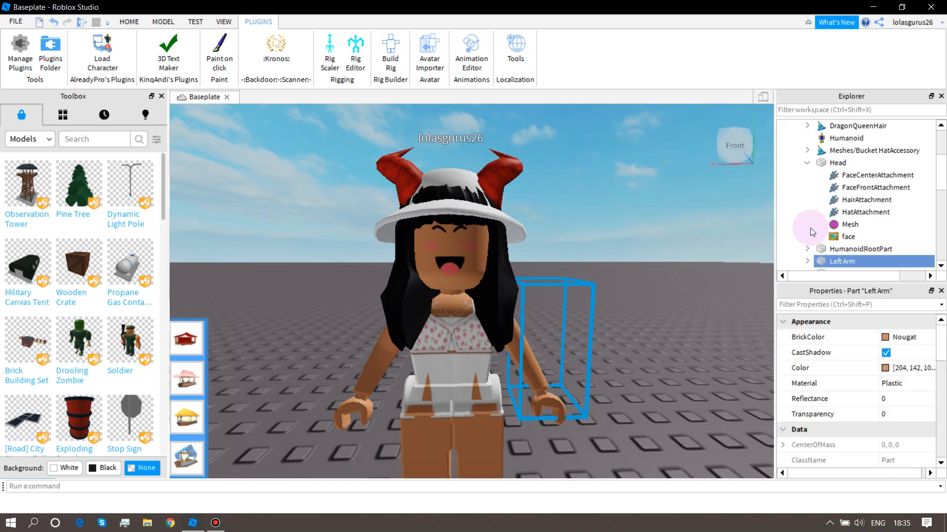
Select the avatar's character model in the Workspace and copy its name.
scroll(822, 228, "up", 3)
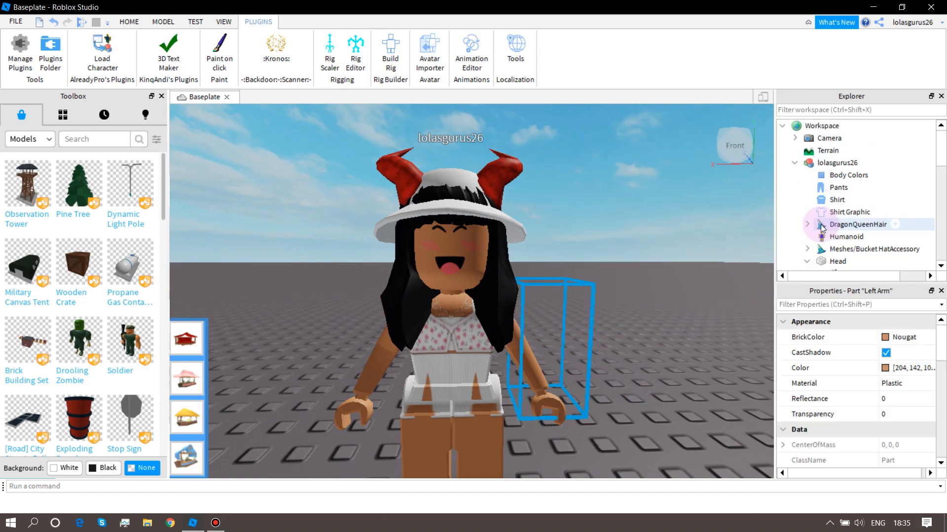
left_click(837, 163)
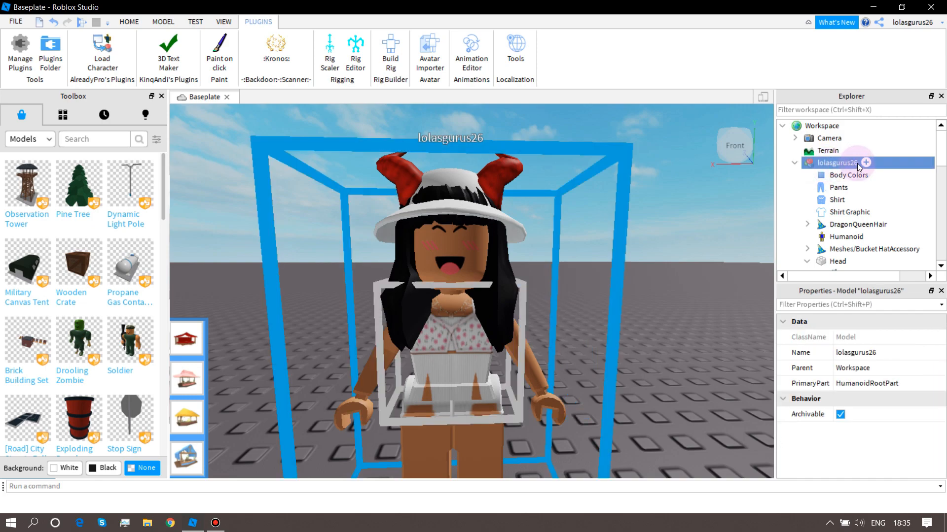
right_click(857, 163)
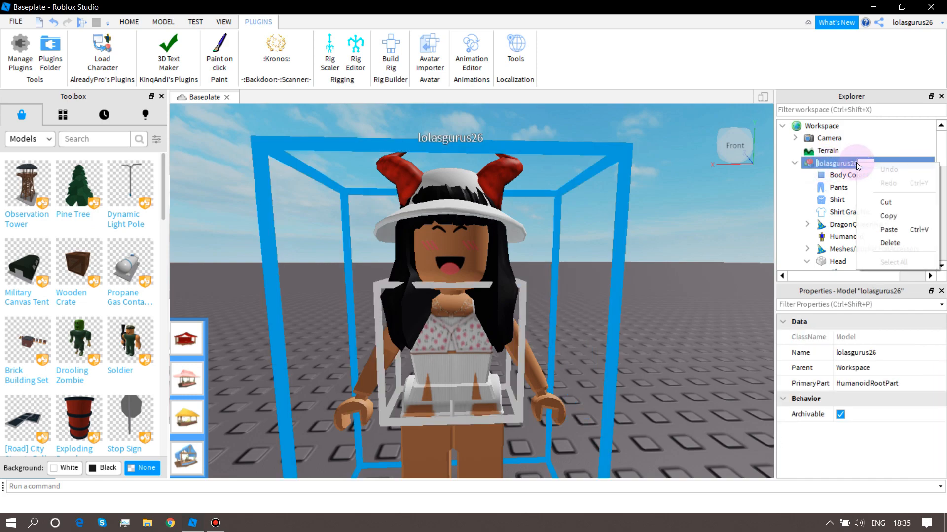
left_click(881, 217)
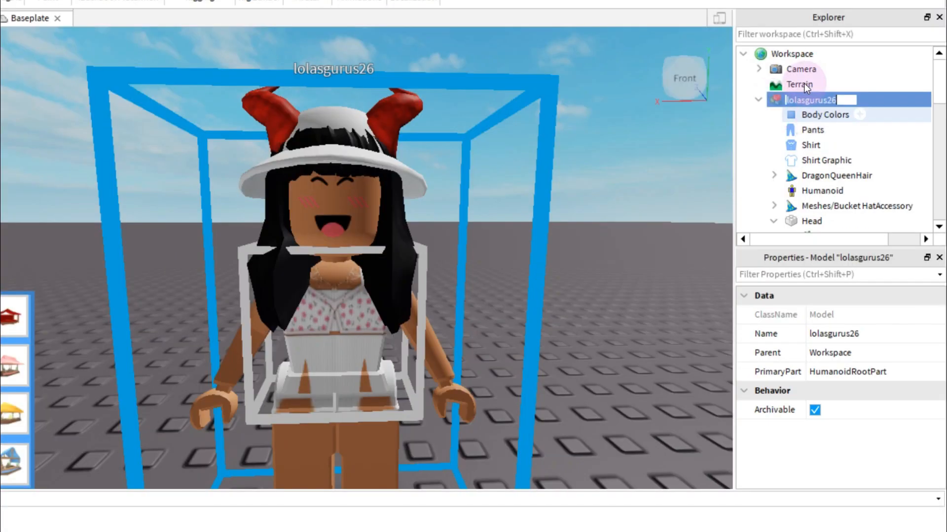
left_click(779, 97)
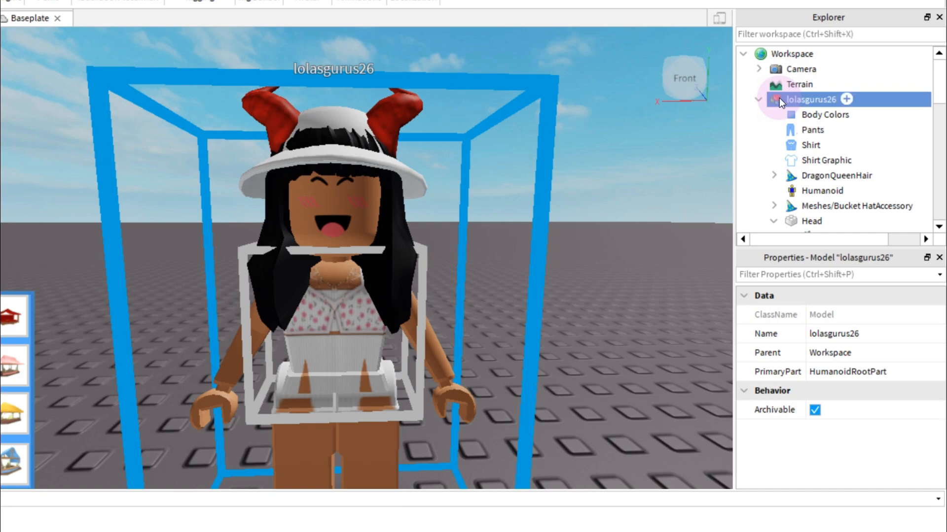
Export the selected avatar model to a file in the chosen folder, pasting the file name.
right_click(779, 97)
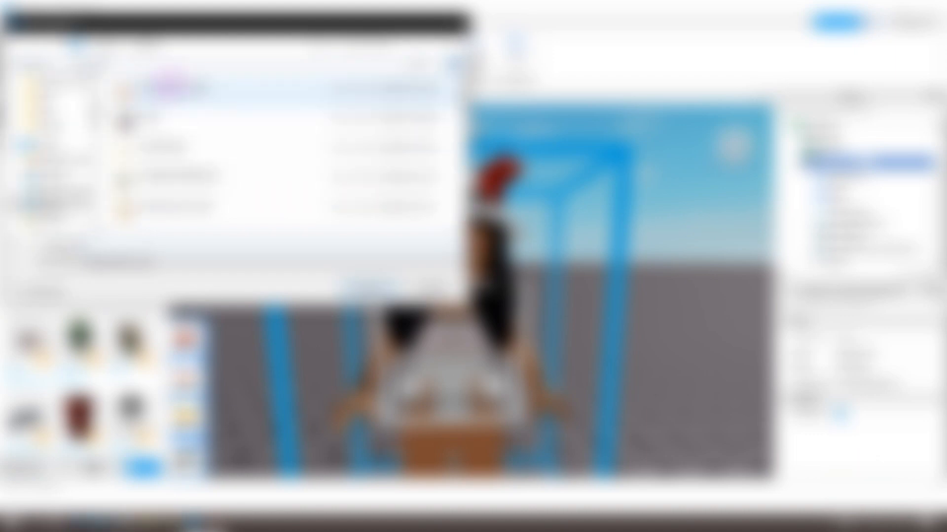
scroll(41, 122, "up", 1)
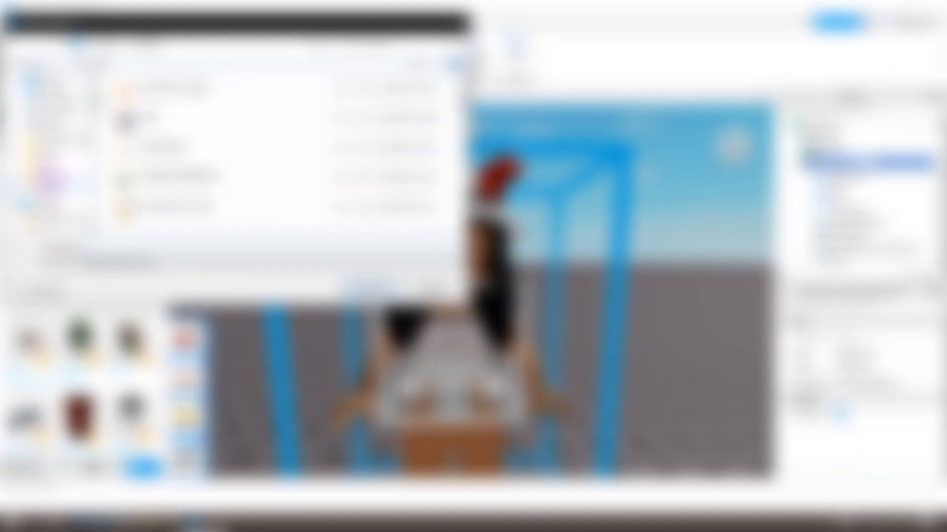
left_click(52, 169)
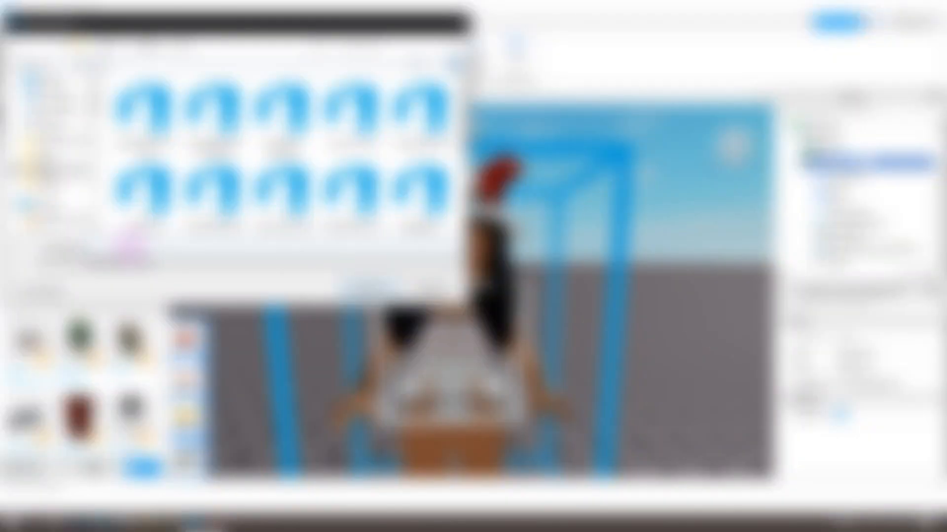
right_click(131, 253)
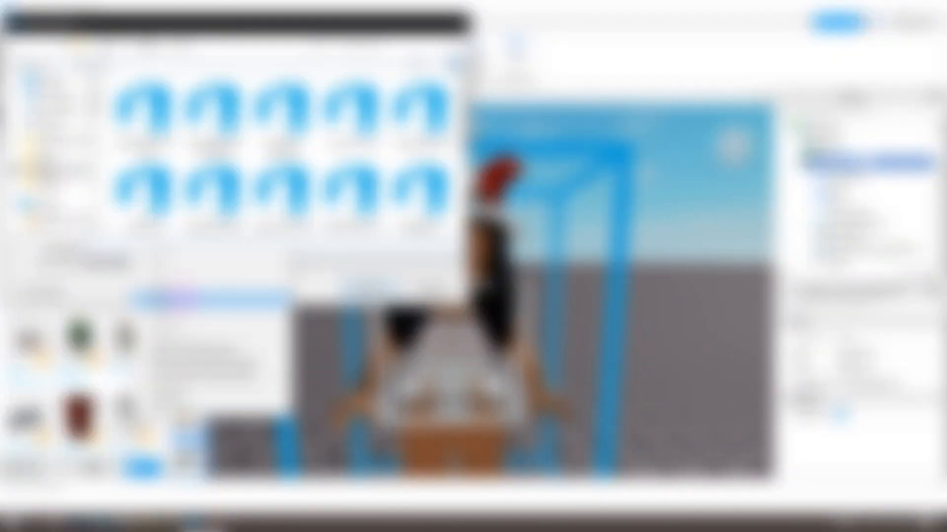
left_click(182, 297)
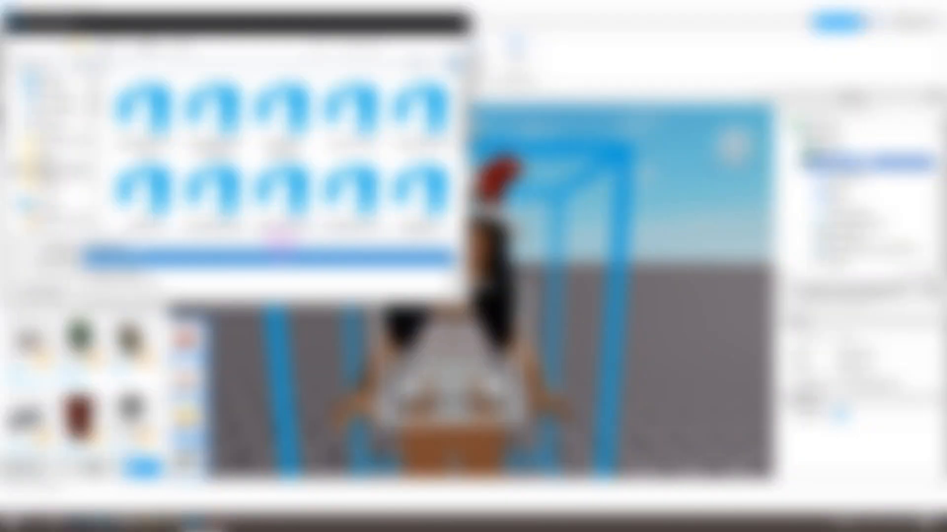
right_click(281, 242)
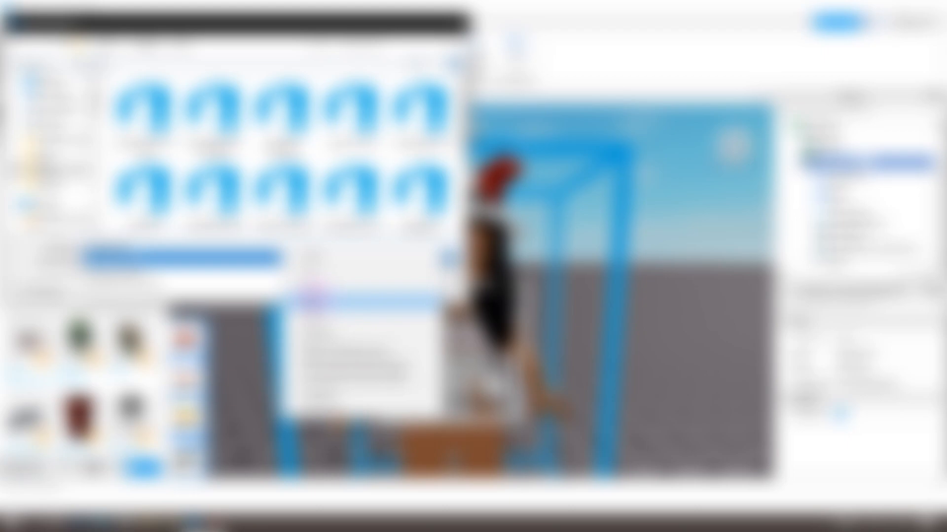
left_click(314, 299)
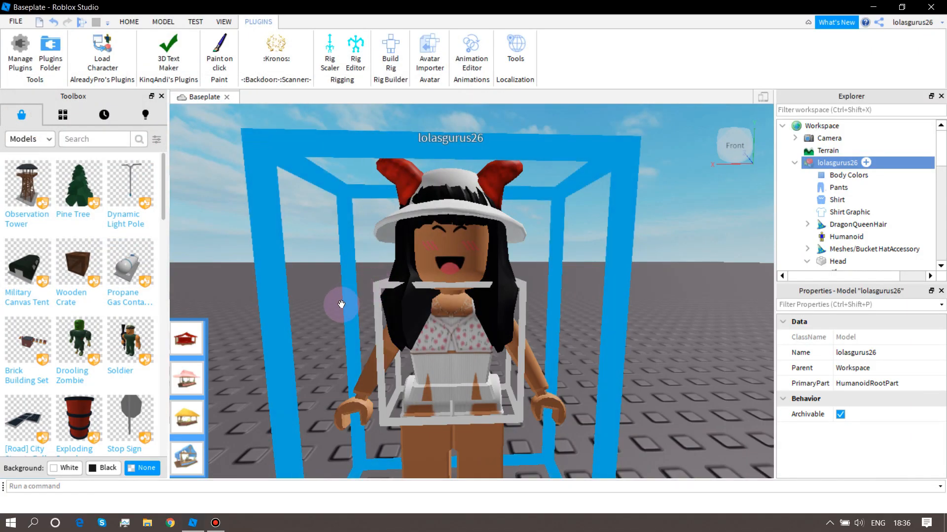
right_click_drag(329, 319, 330, 321)
scroll(330, 320, "down", 3)
scroll(329, 320, "down", 1)
scroll(330, 320, "up", 4)
scroll(331, 321, "down", 1)
scroll(805, 178, "down", 4)
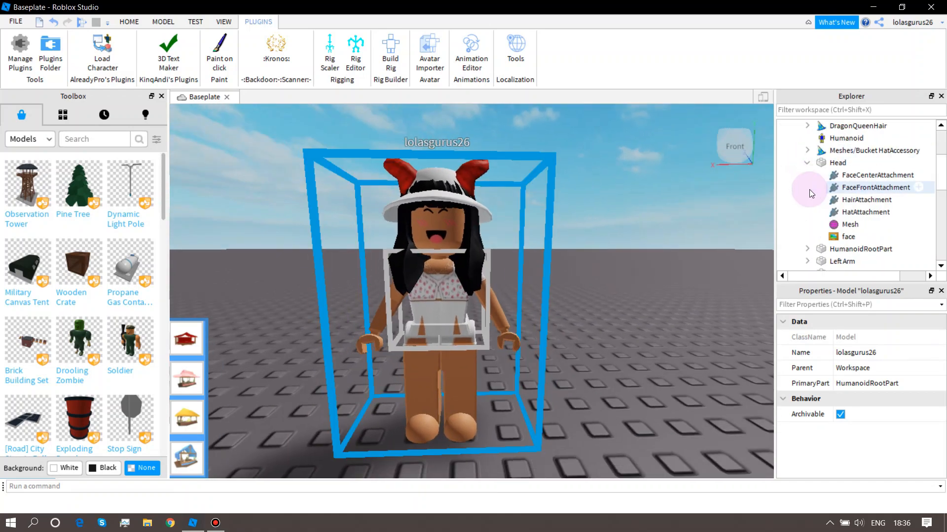
Delete the Torso and Right Leg parts from the avatar model.
scroll(842, 189, "up", 3)
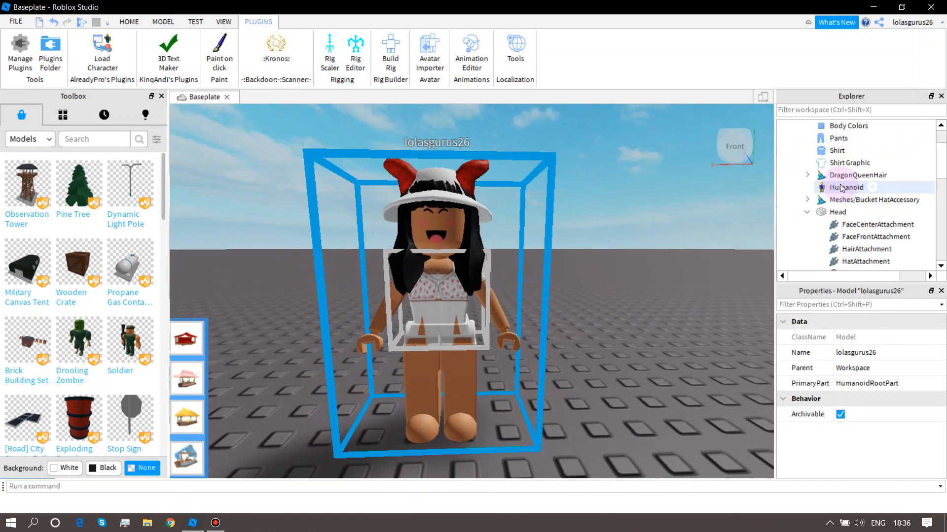
left_click(836, 212)
scroll(837, 212, "down", 4)
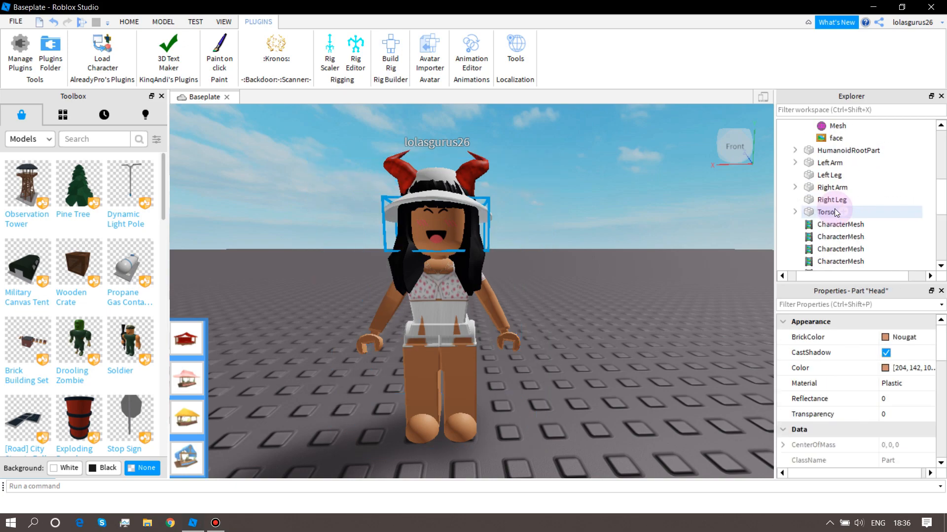
scroll(835, 212, "down", 3)
scroll(833, 212, "up", 3)
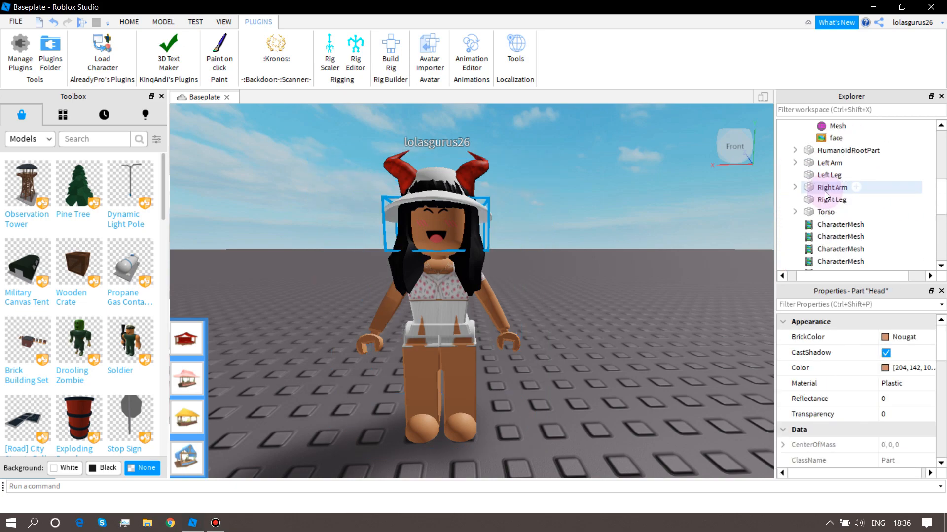
left_click(827, 212)
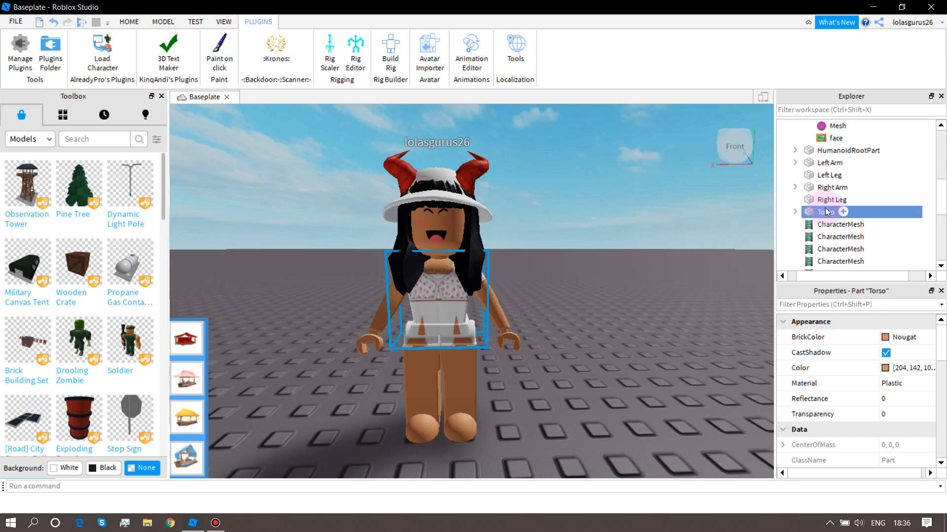
key("Delete")
left_click(827, 200)
key("Delete")
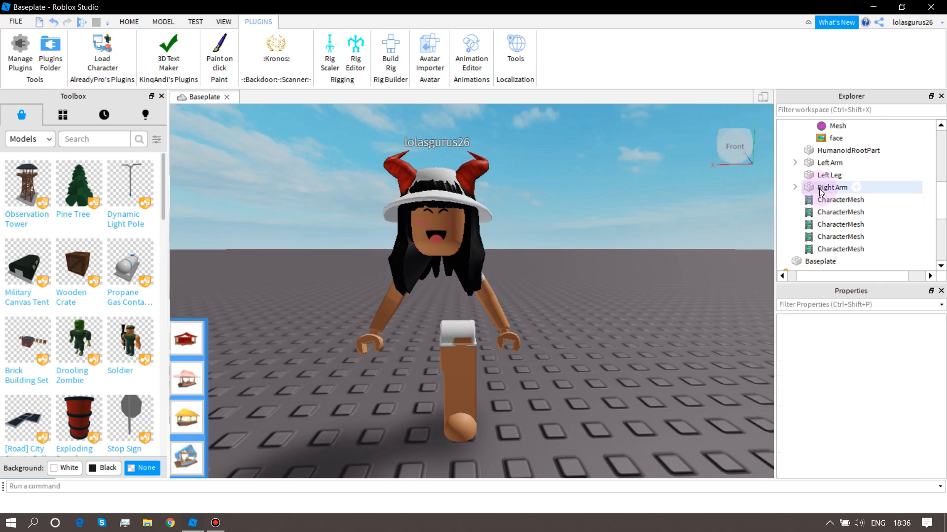
Delete the Right Arm, Left Leg and Left Arm parts from the avatar model.
left_click(821, 190)
key("Delete")
key("Delete")
left_click(820, 175)
key("Delete")
left_click(821, 162)
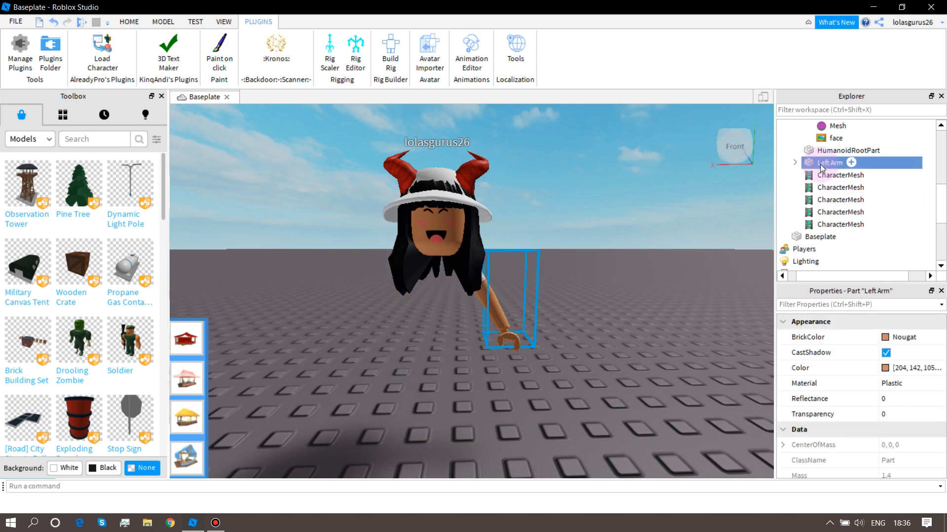
key("Delete")
Start exporting the head-only avatar model and browse the folders for a save location.
scroll(822, 184, "up", 6)
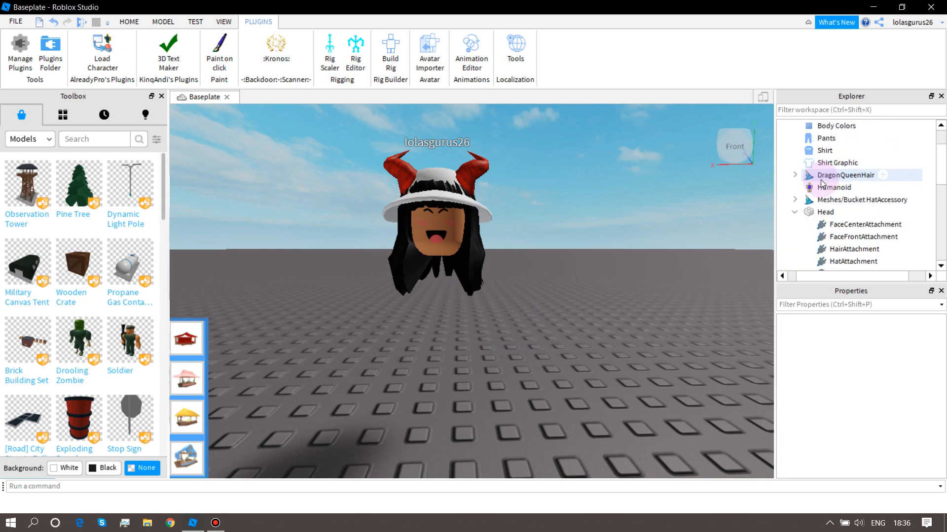
left_click(808, 170)
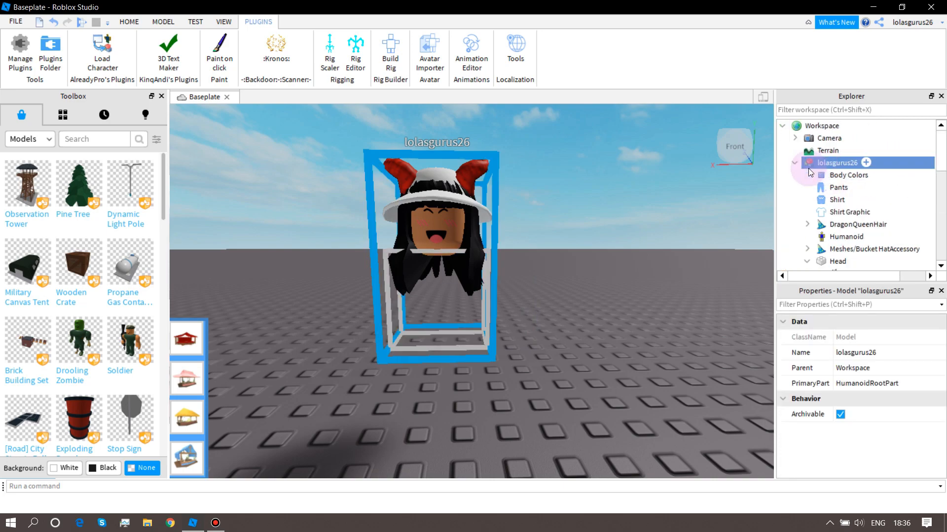
right_click(809, 170)
left_click(844, 502)
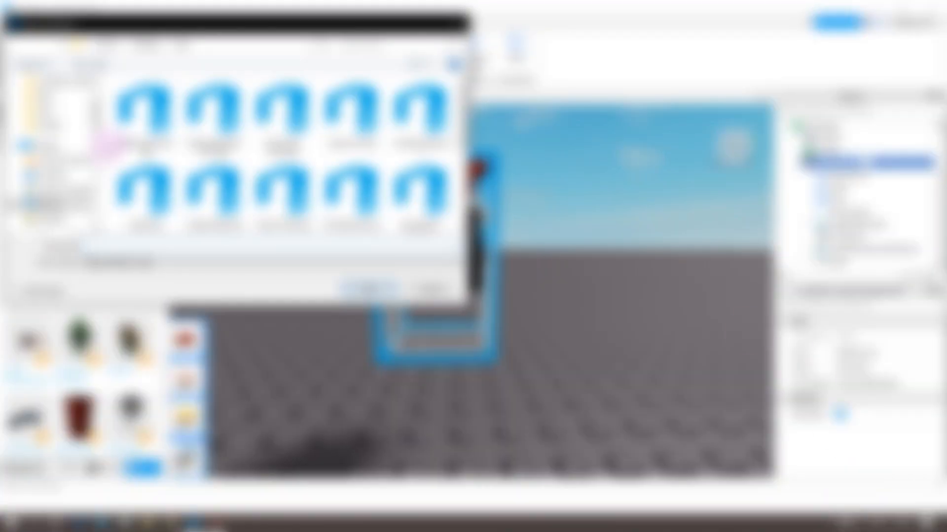
scroll(61, 125, "up", 2)
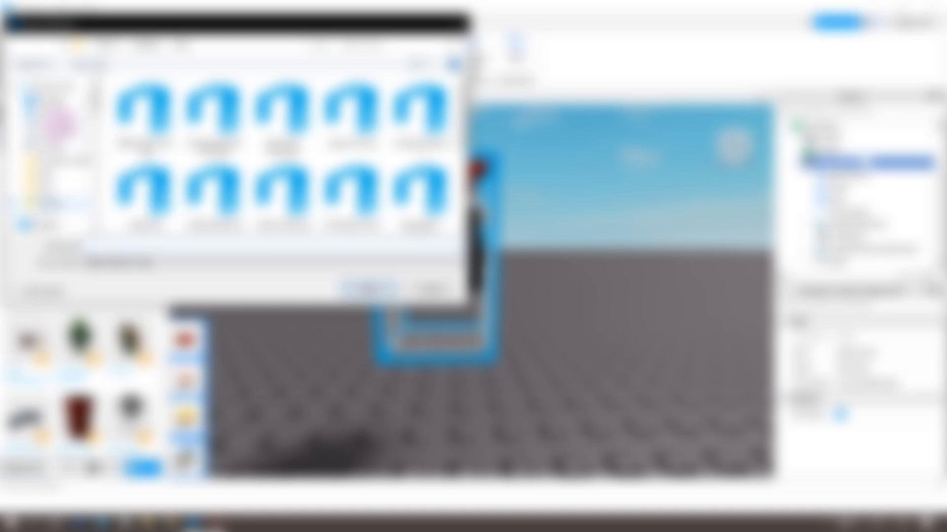
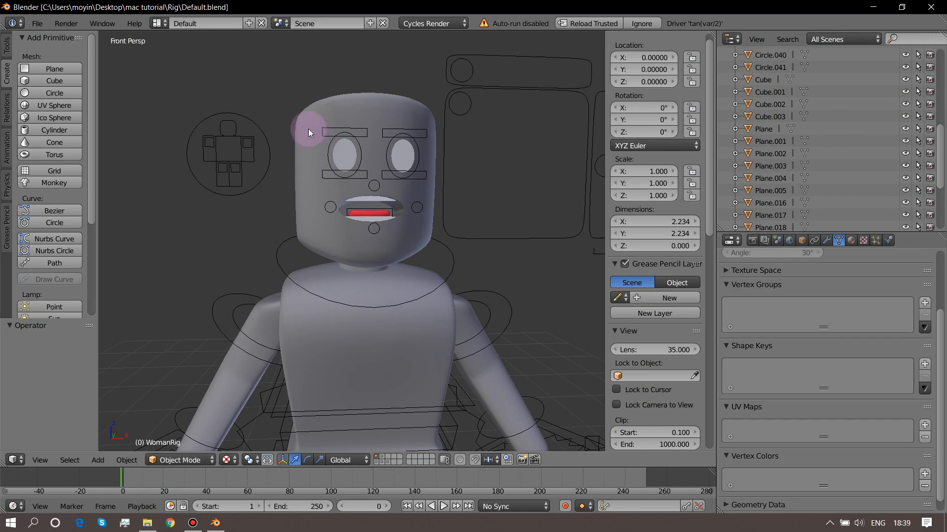
Delete the head mesh from the character rig in Default.blend.
right_click(309, 131)
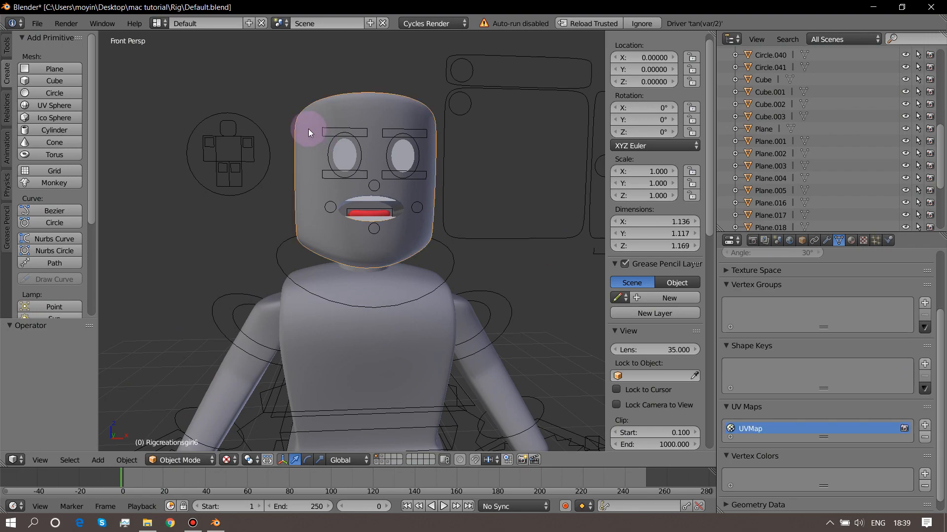
key("x")
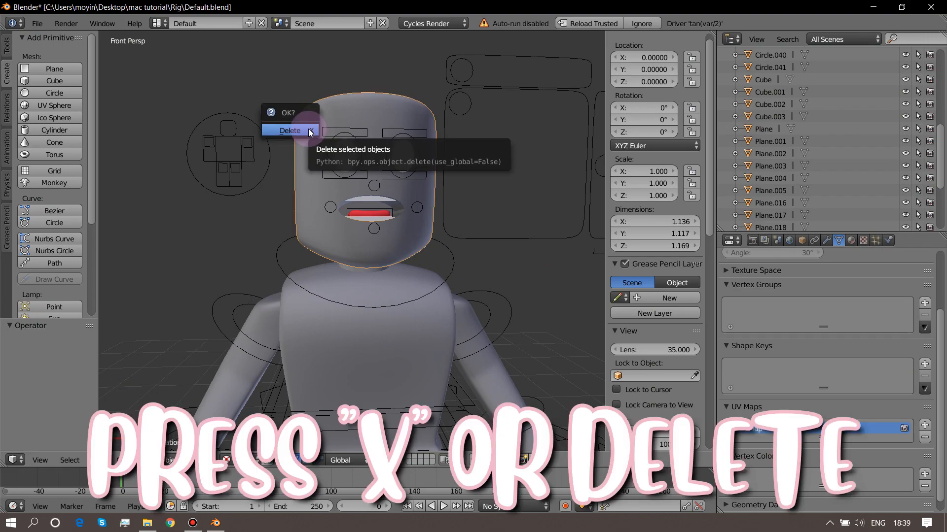
left_click(290, 130)
Select both eye meshes and the mouth meshes of the rig's face together and delete them.
right_click(348, 153)
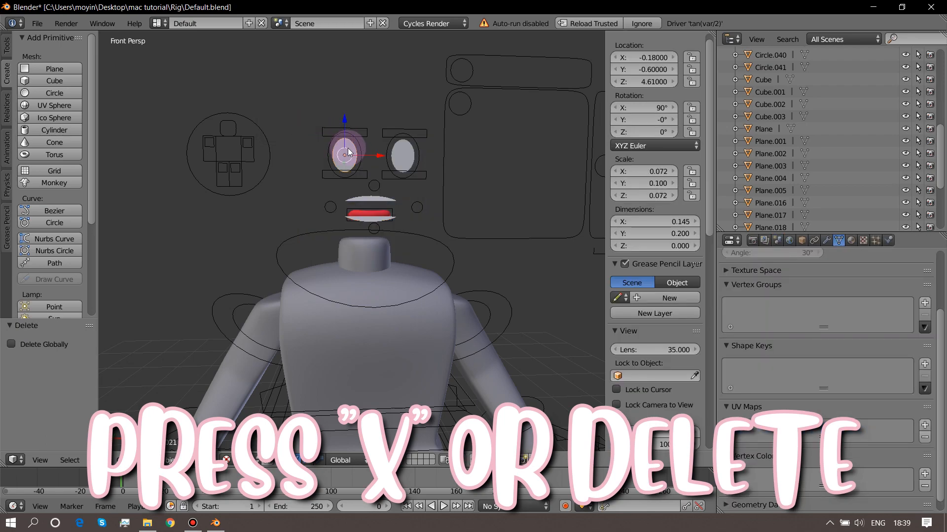
right_click(398, 161, "shift")
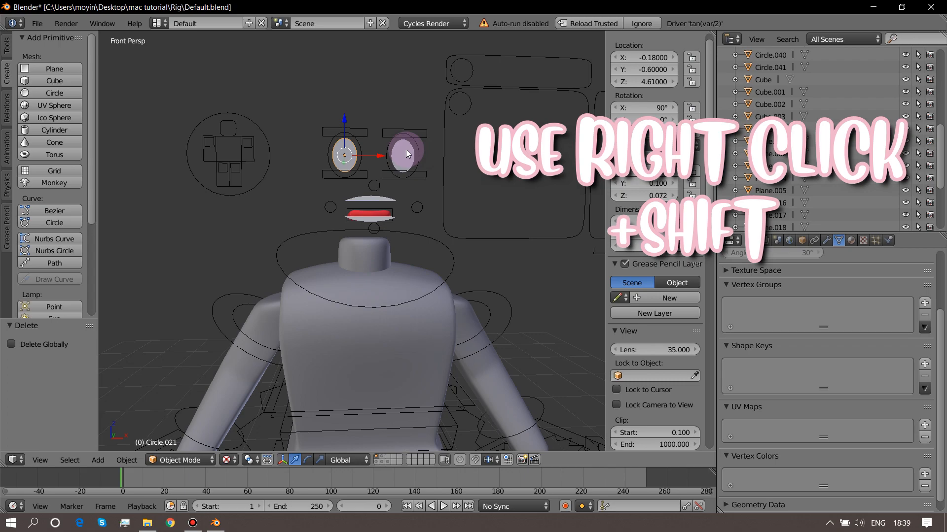
right_click(365, 199, "shift")
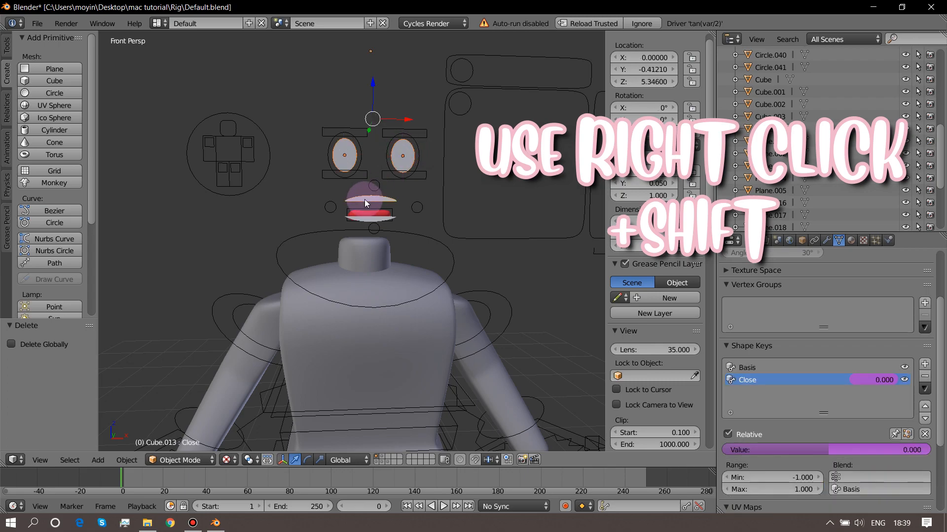
right_click(376, 215, "shift")
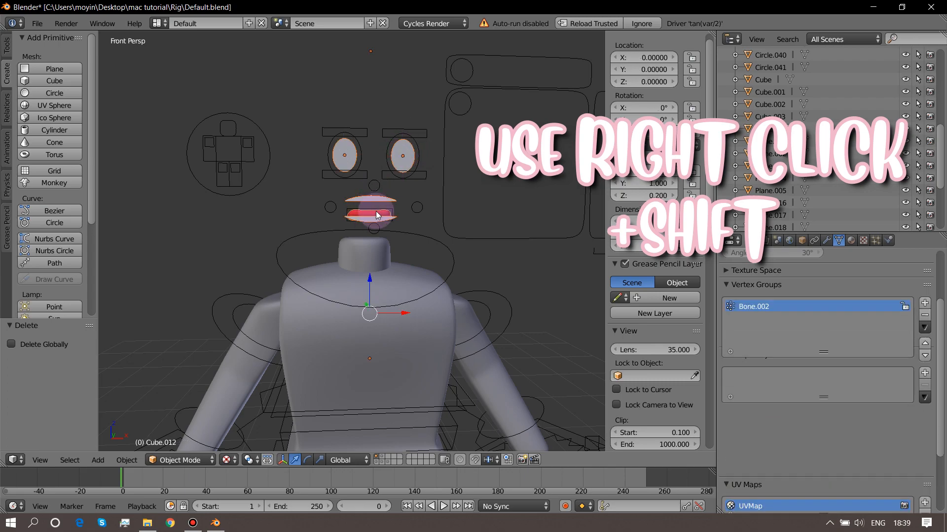
key("x")
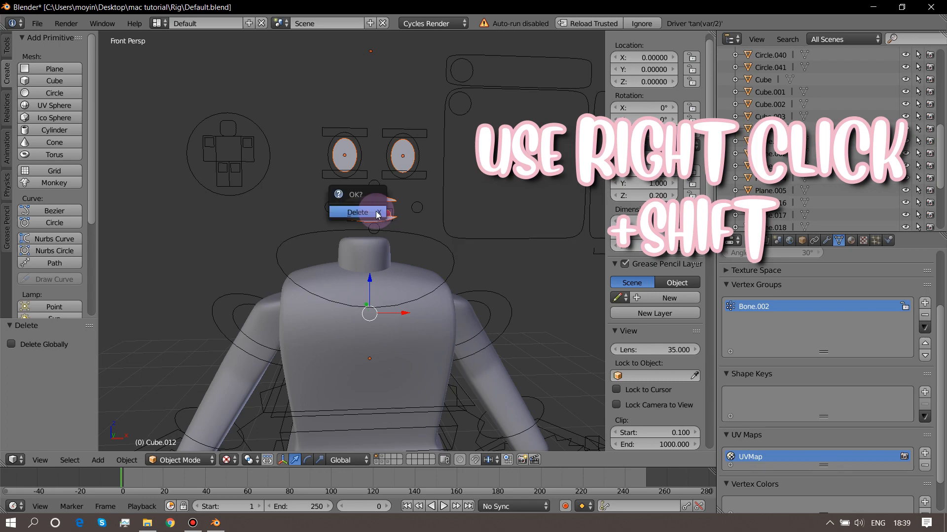
left_click(376, 215)
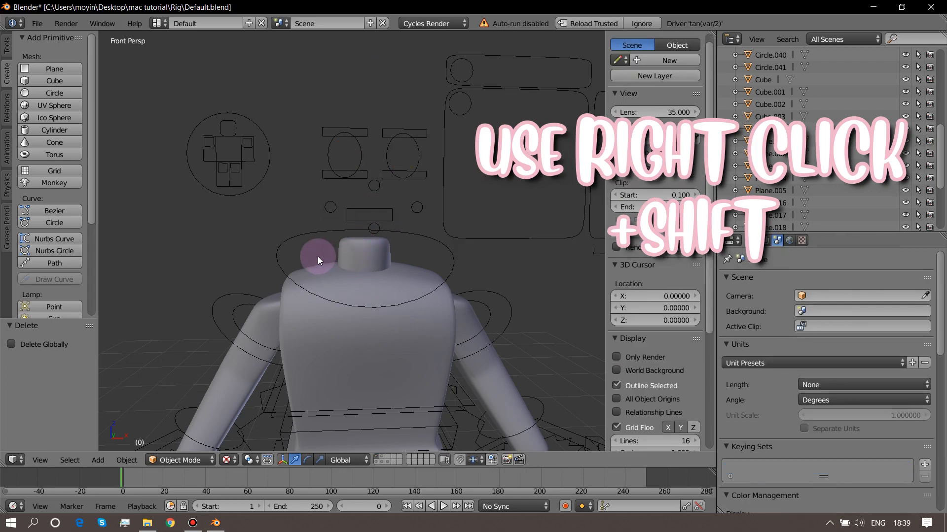
Select the rig's arm mesh on the positive X side of the headless body.
key("shift+f")
key("s")
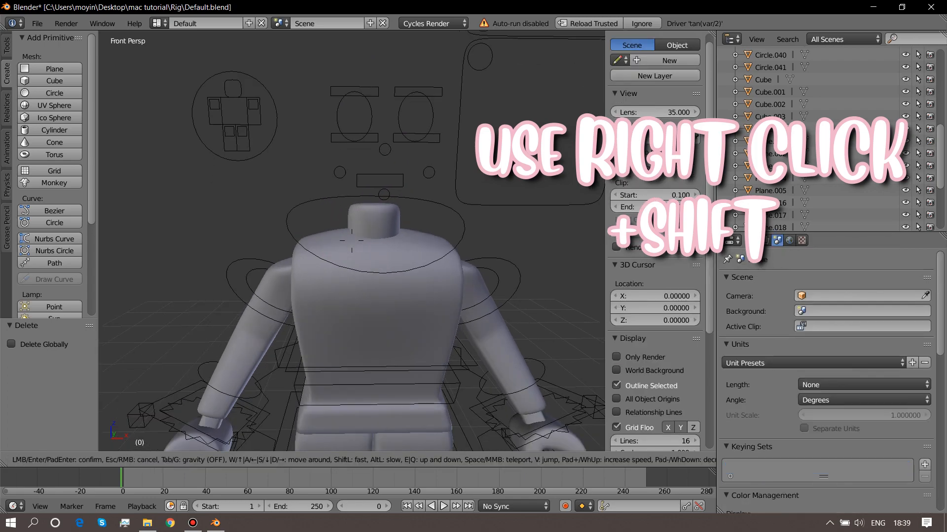
key("w")
key("s")
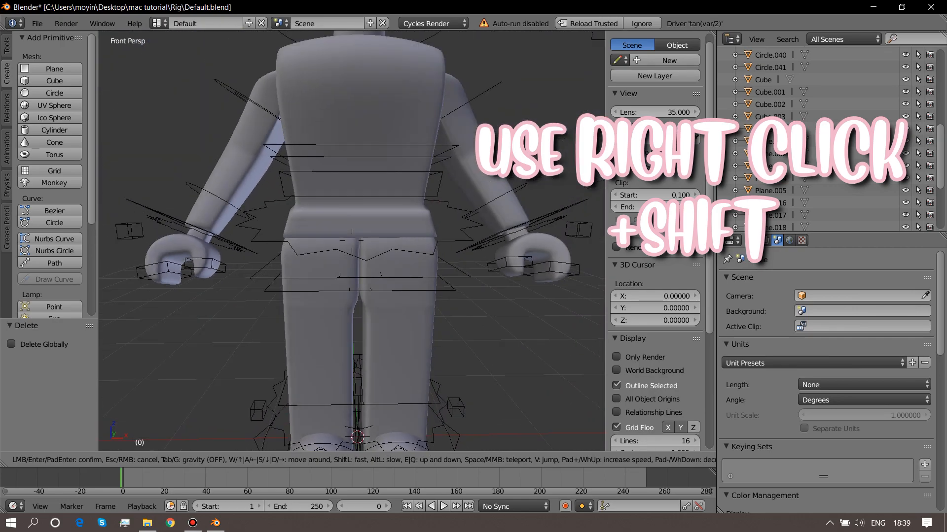
key("w")
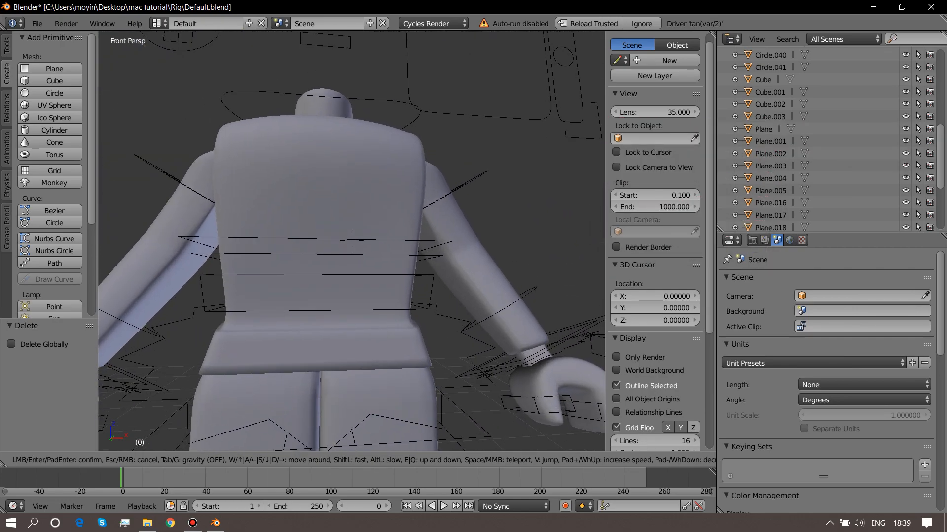
key("s")
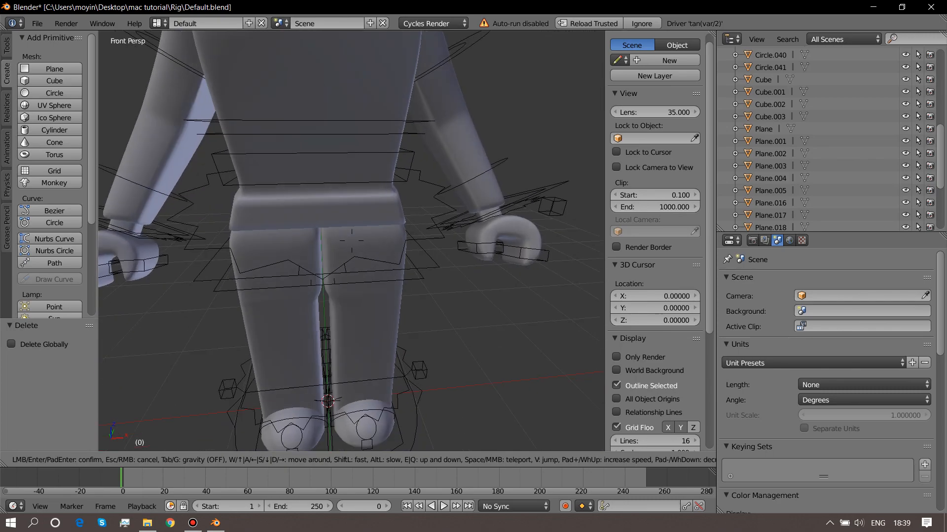
key("s")
left_click(439, 215)
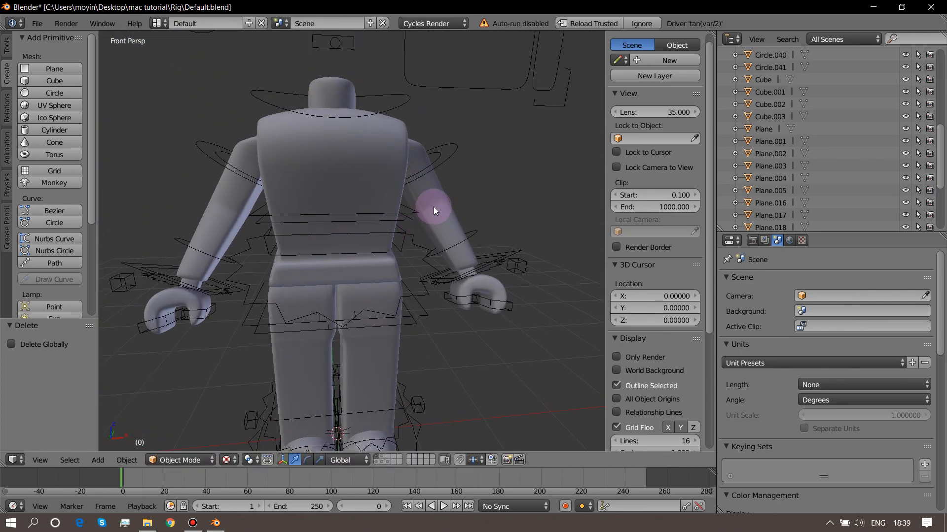
right_click(434, 206)
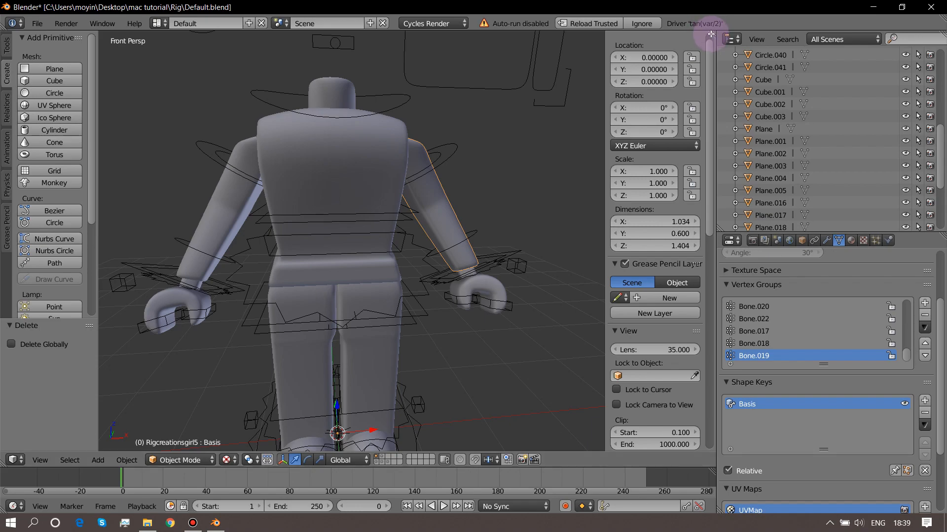
Split the 3D viewport into two stacked areas and change the lower one to the Node Editor.
left_click_drag(710, 36, 694, 250)
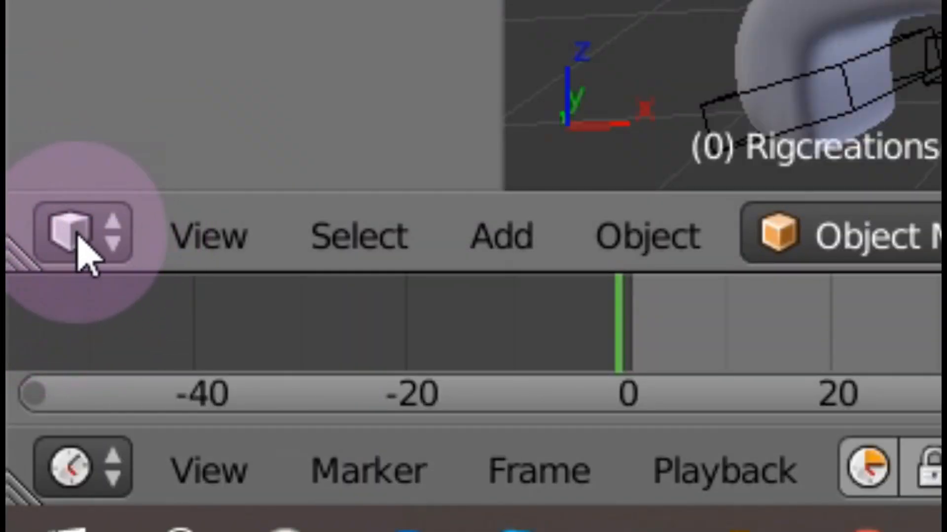
left_click(90, 231)
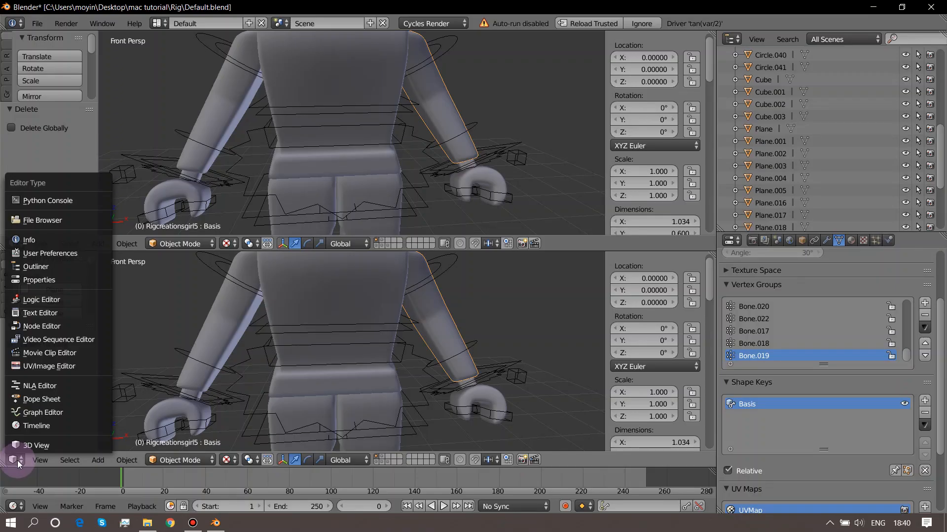
left_click(55, 326)
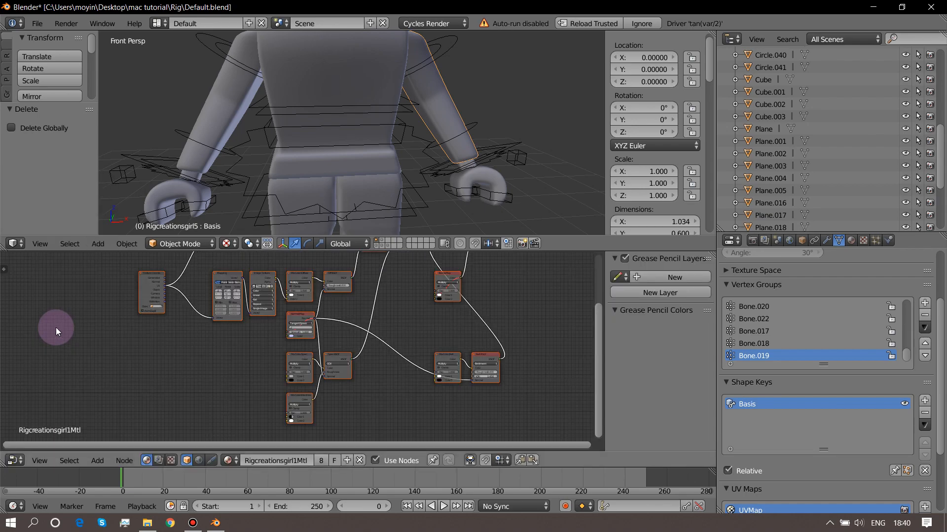
Load Lolasgurus261Tex.png from the obj 3 folder into the Image Texture node of the Rigcreationsgirl1Mtl material.
scroll(72, 323, "up", 2)
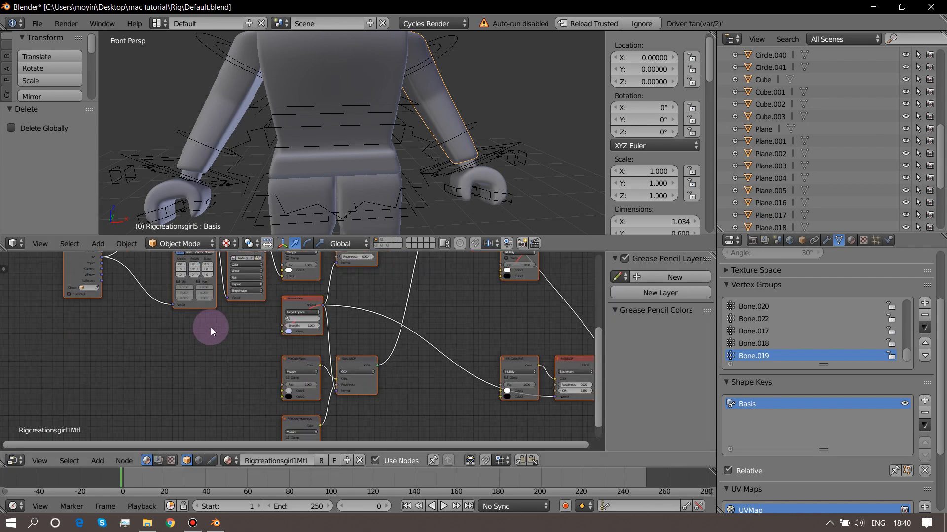
left_click_drag(600, 355, 448, 358)
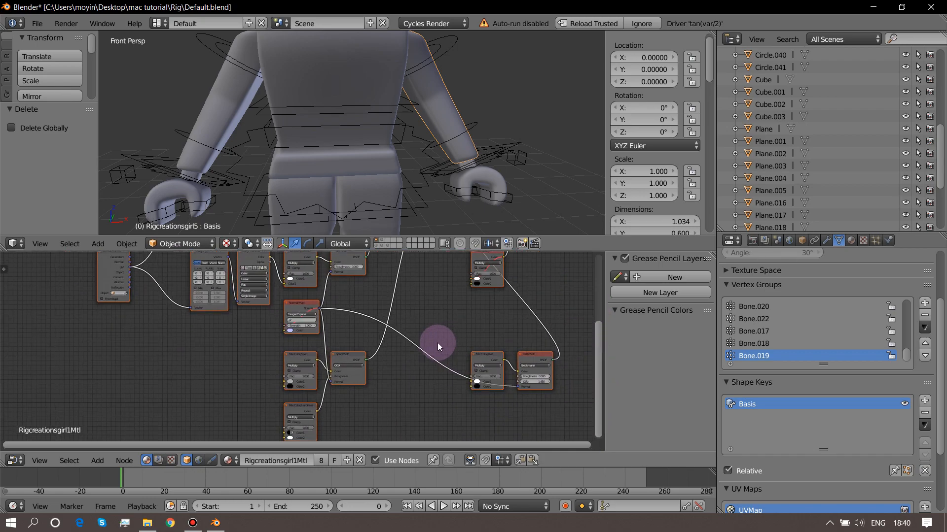
scroll(438, 345, "up", 1)
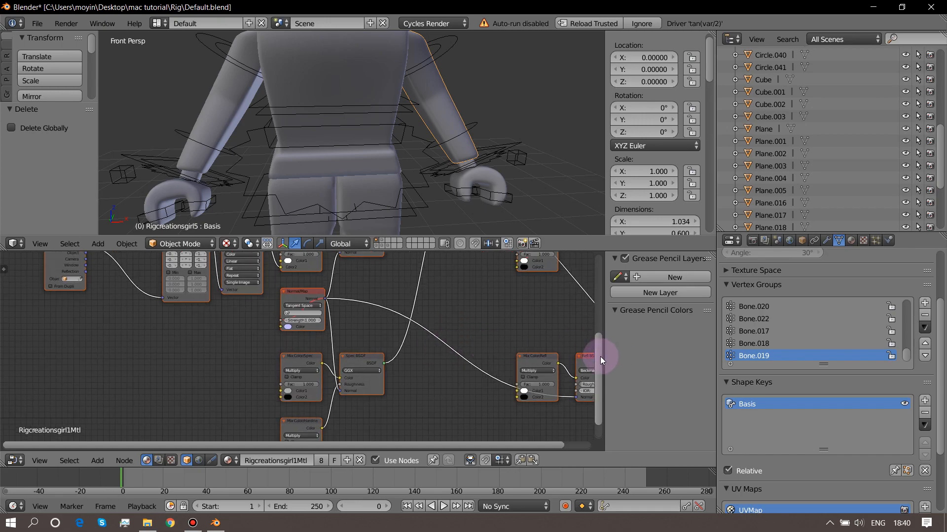
left_click_drag(600, 358, 506, 329)
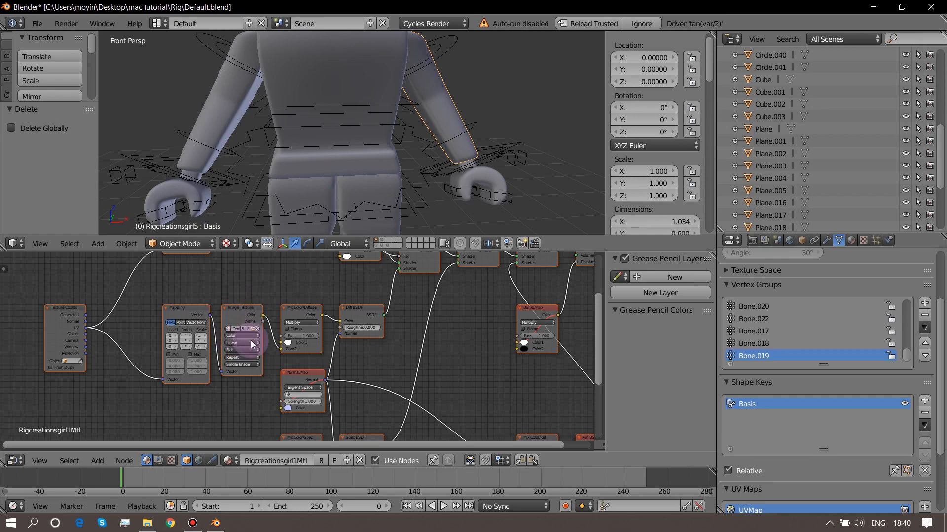
scroll(252, 335, "up", 1)
scroll(252, 335, "up", 2)
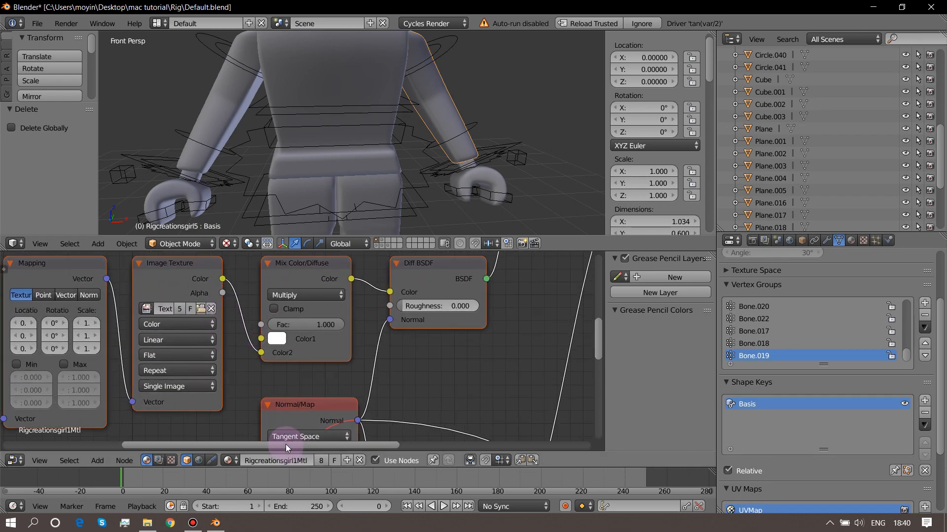
left_click_drag(286, 445, 267, 437)
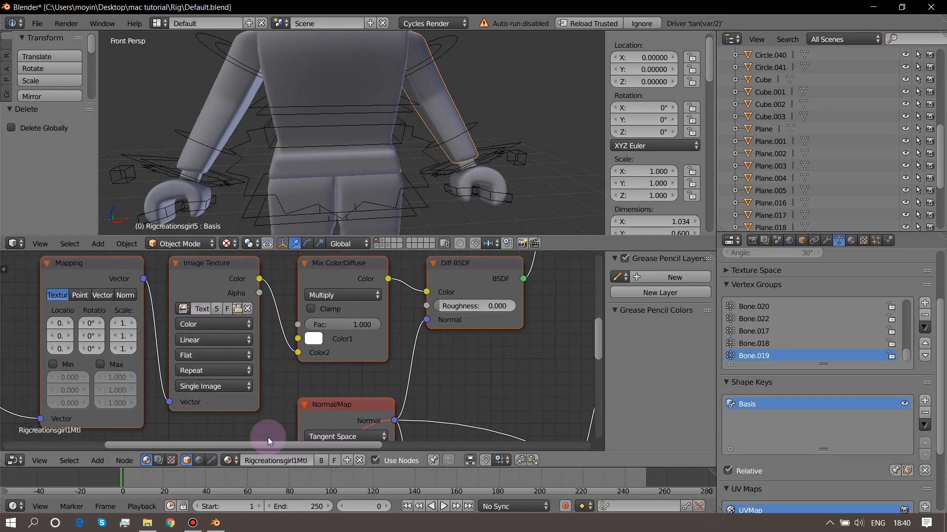
left_click(237, 309)
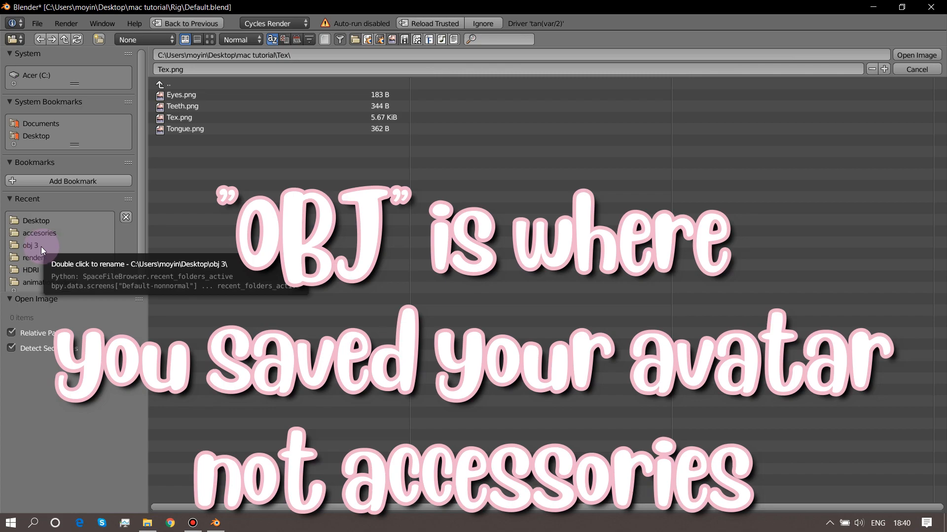
left_click(40, 246)
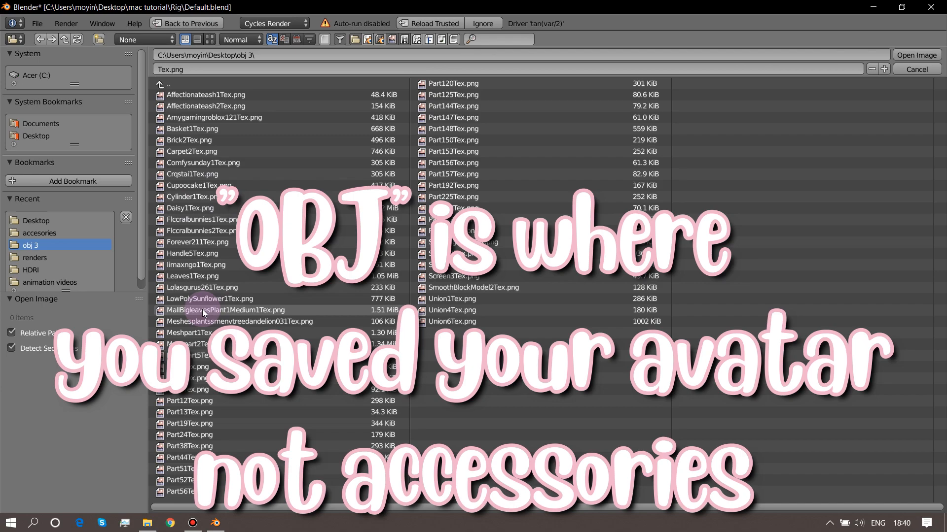
left_click(211, 290)
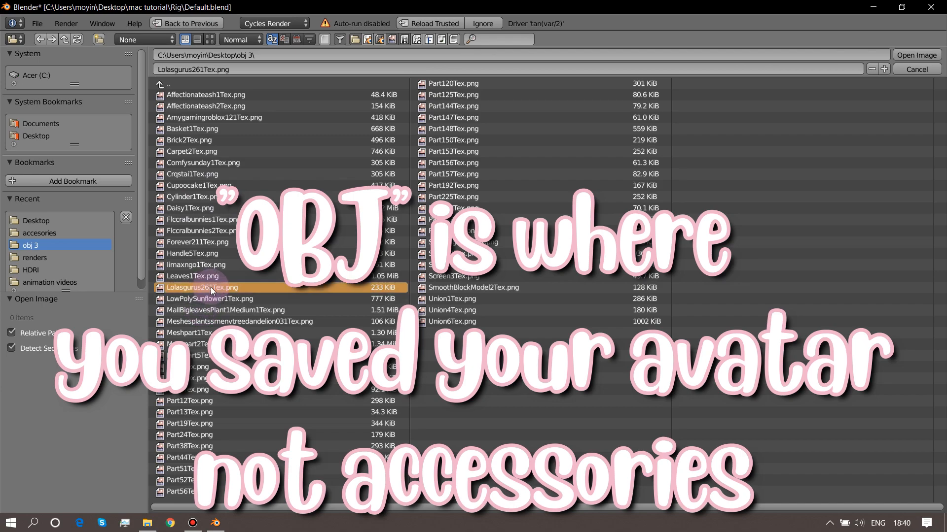
left_click(918, 55)
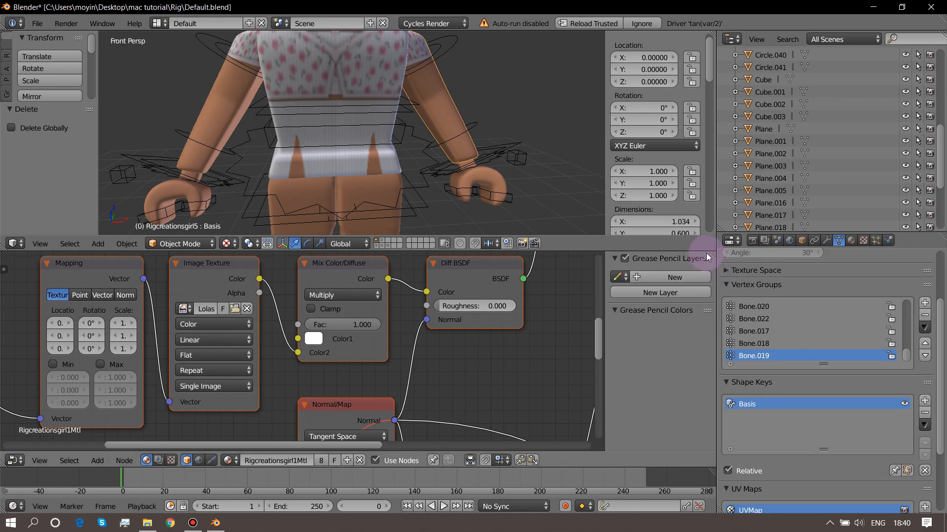
Merge the Node Editor area back into the 3D view, leaving a single viewport.
left_click_drag(712, 255, 727, 221)
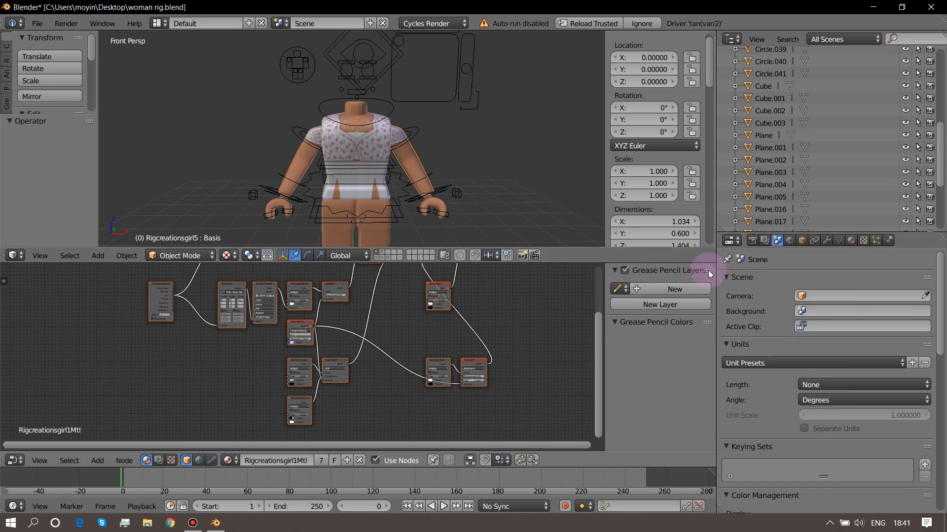
left_click_drag(713, 267, 701, 286)
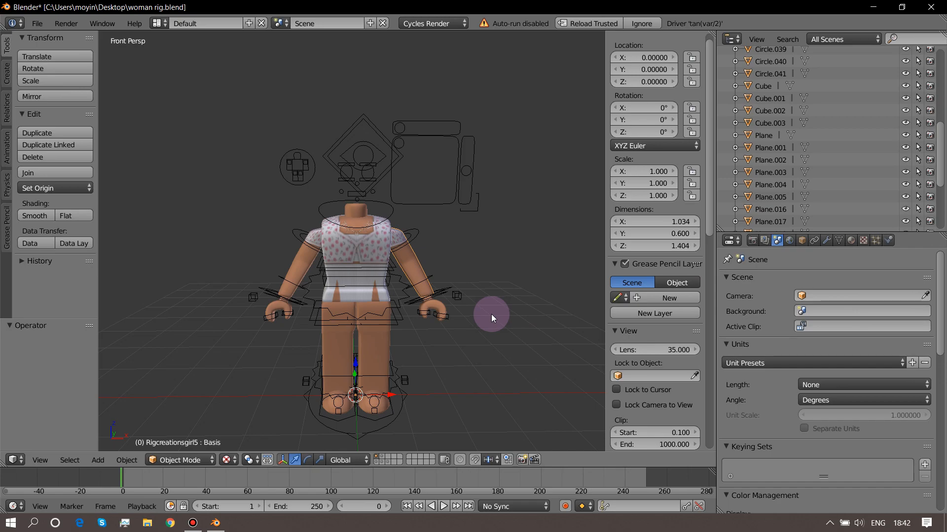
Inspect the clothing texture on the rig's torso and arms from several angles.
key("shift+f")
key("w")
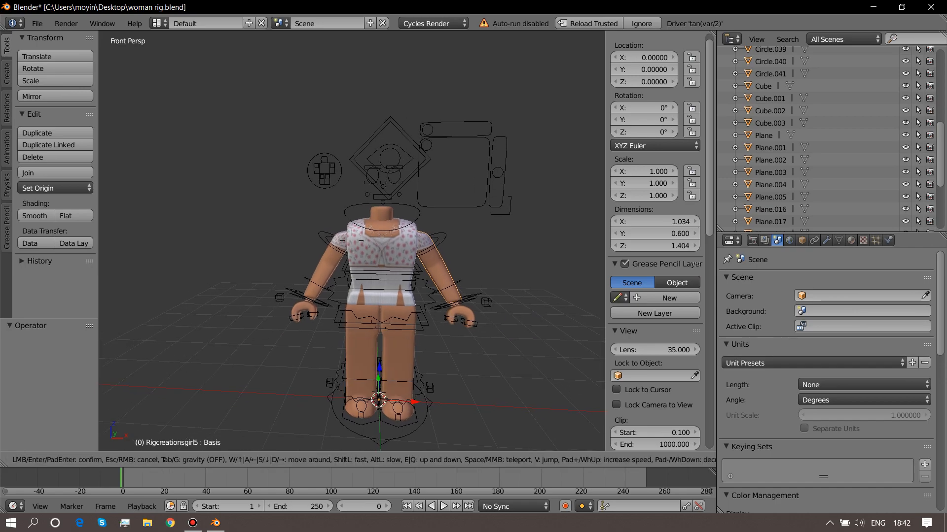
key("s")
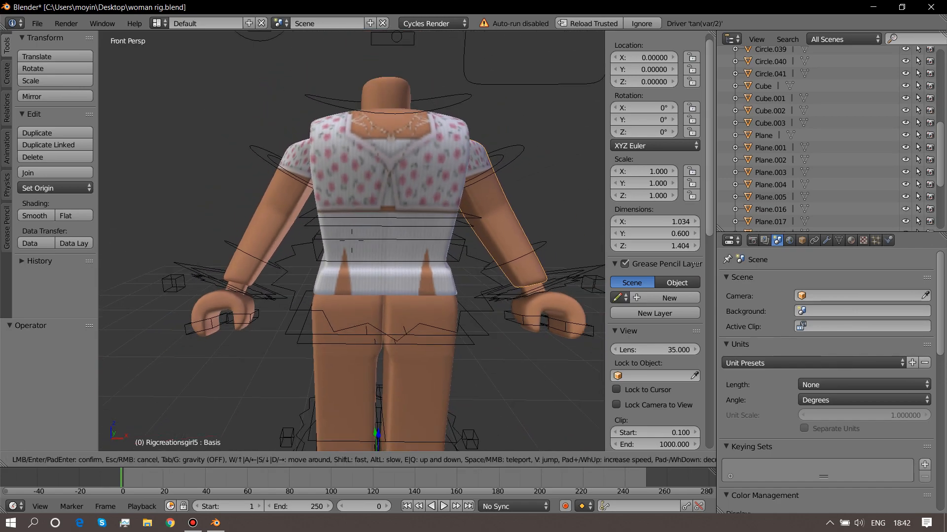
key("w")
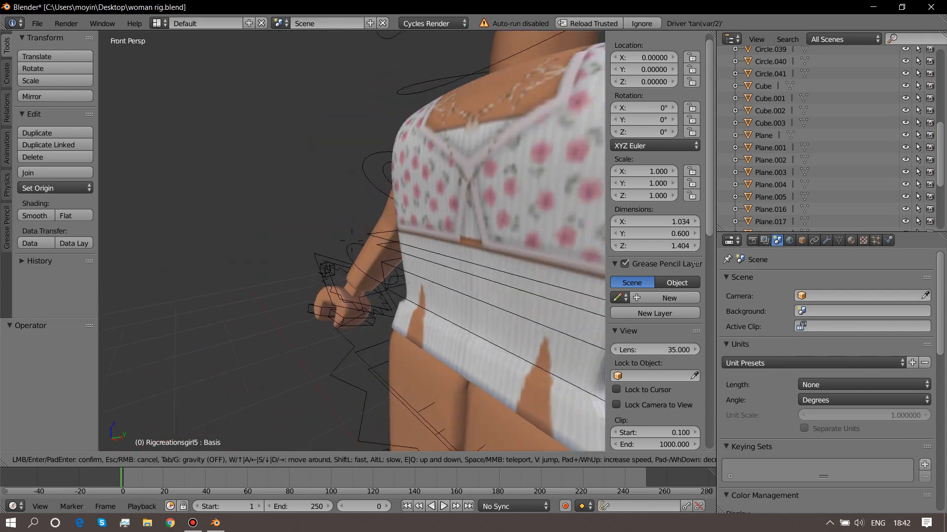
key("d")
key("a")
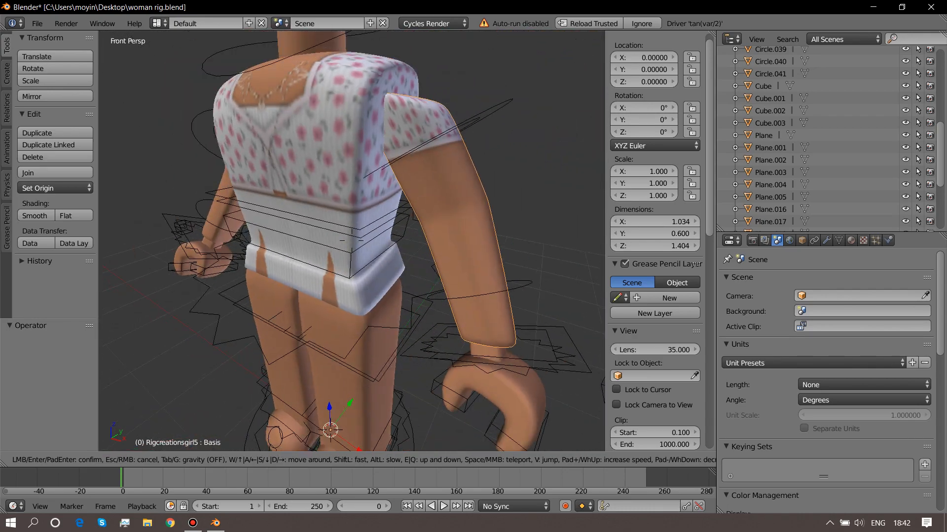
key("w")
key("s")
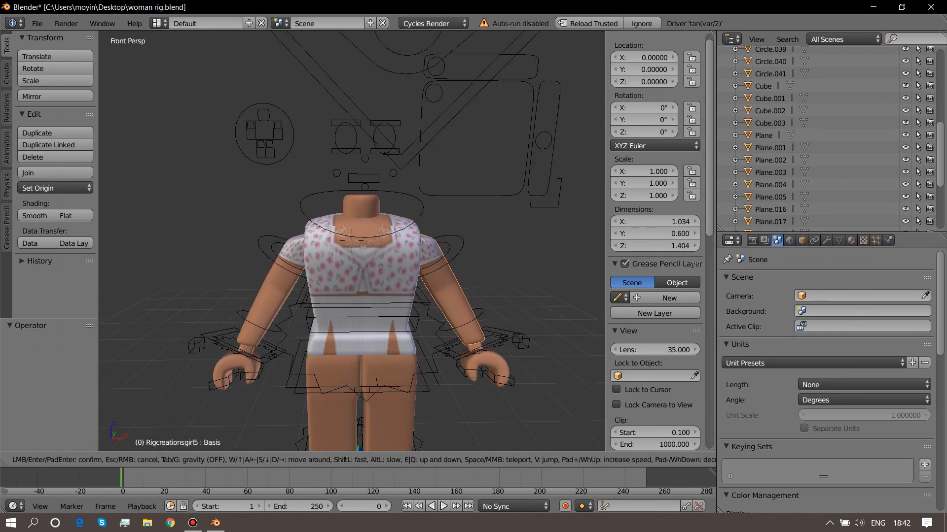
left_click(350, 241)
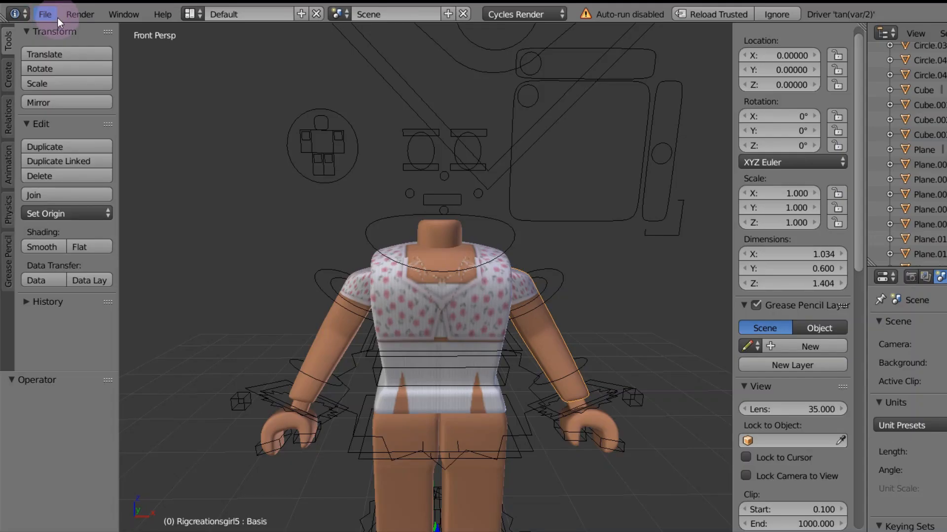
Import the avatar's head model as a Wavefront OBJ from the obj 3 folder.
left_click(46, 14)
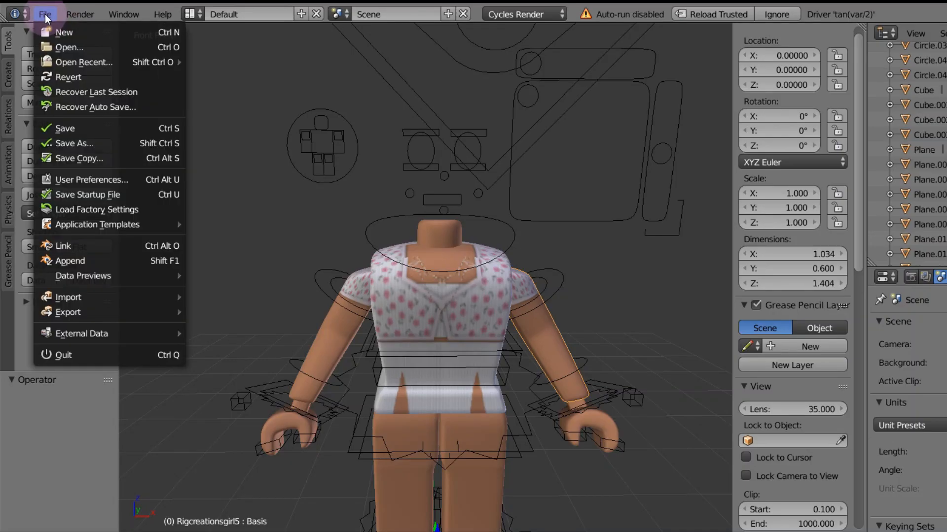
mouse_move(87, 296)
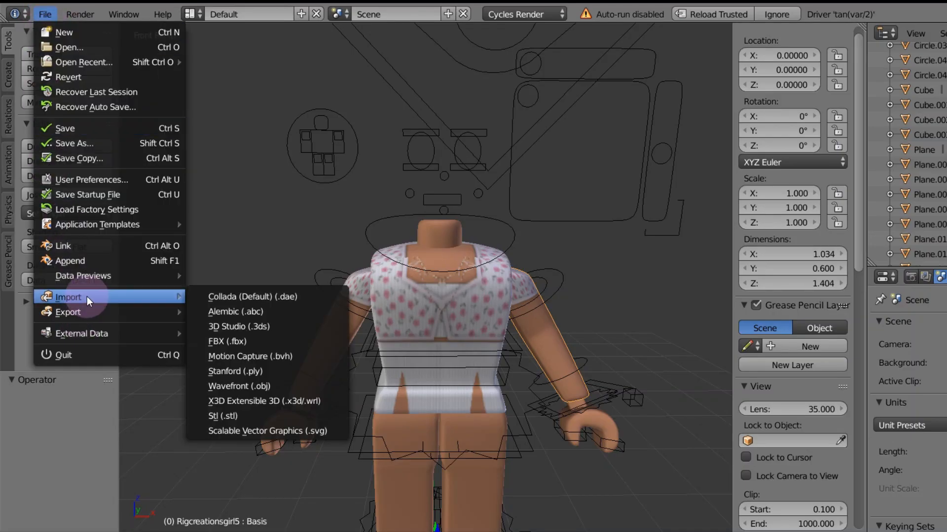
left_click(249, 387)
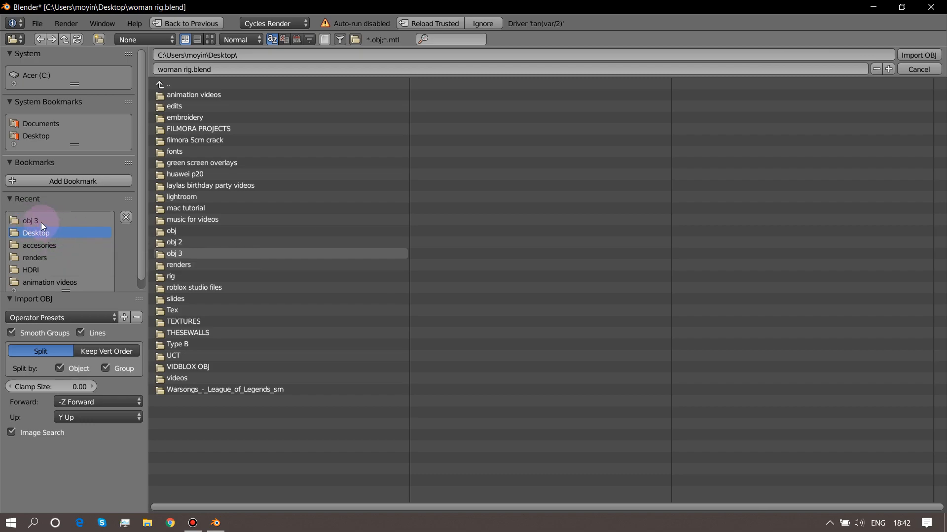
left_click(41, 222)
double_click(483, 389)
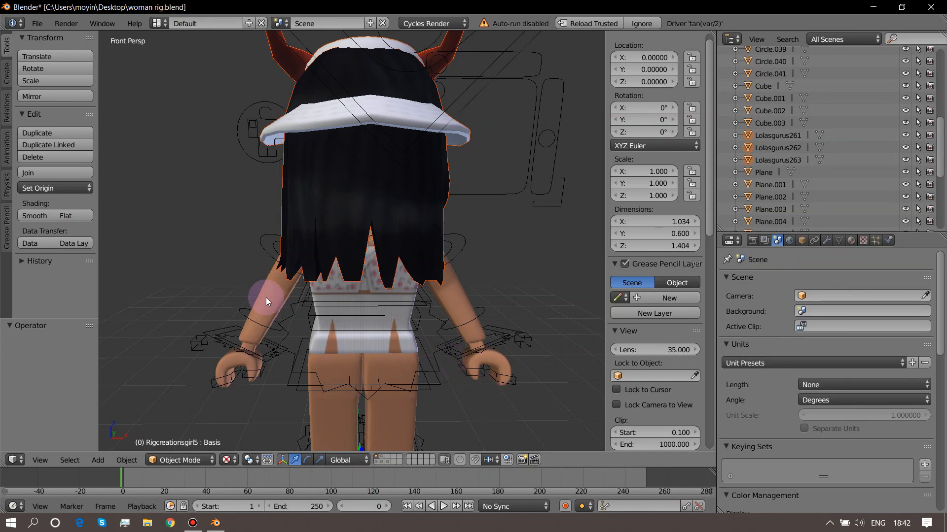
Examine the fit and facing direction of the imported head on the rig from the front, side and back.
key("shift+f")
key("w")
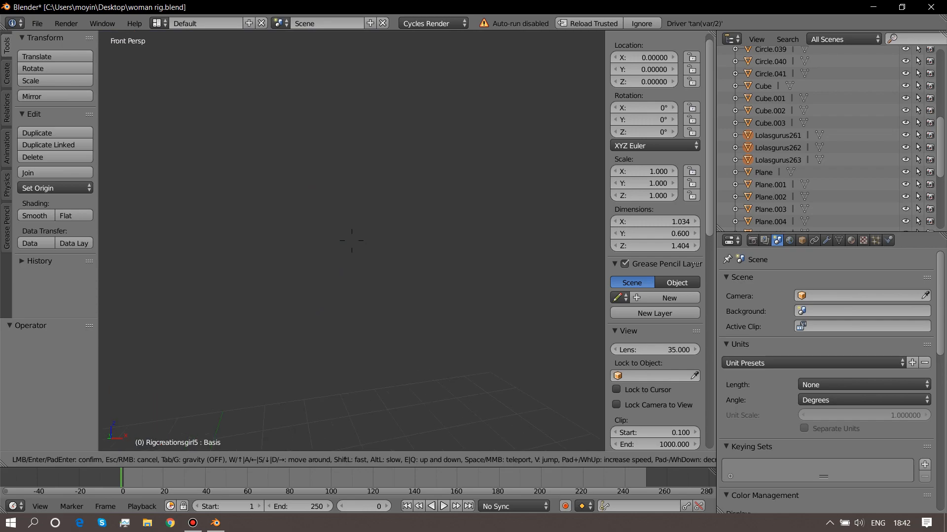
key("s")
key("d")
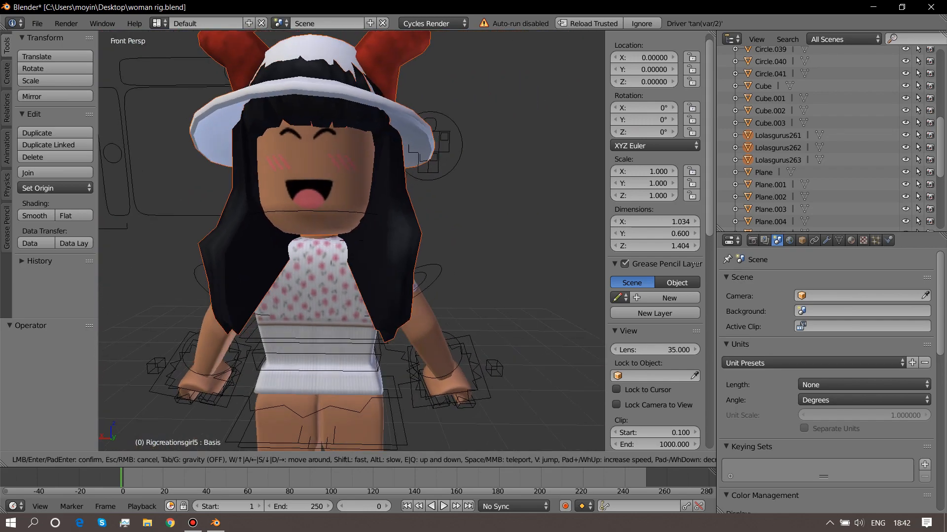
key("w")
key("s")
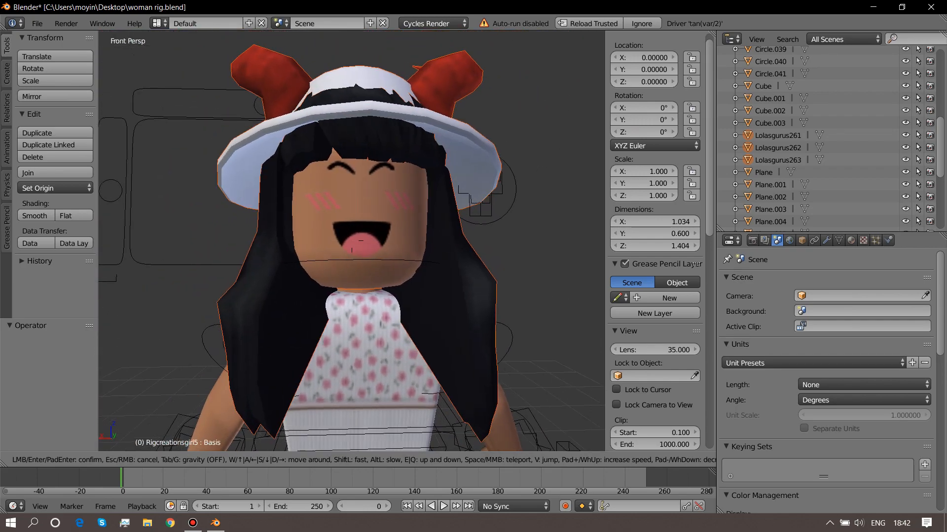
key("a")
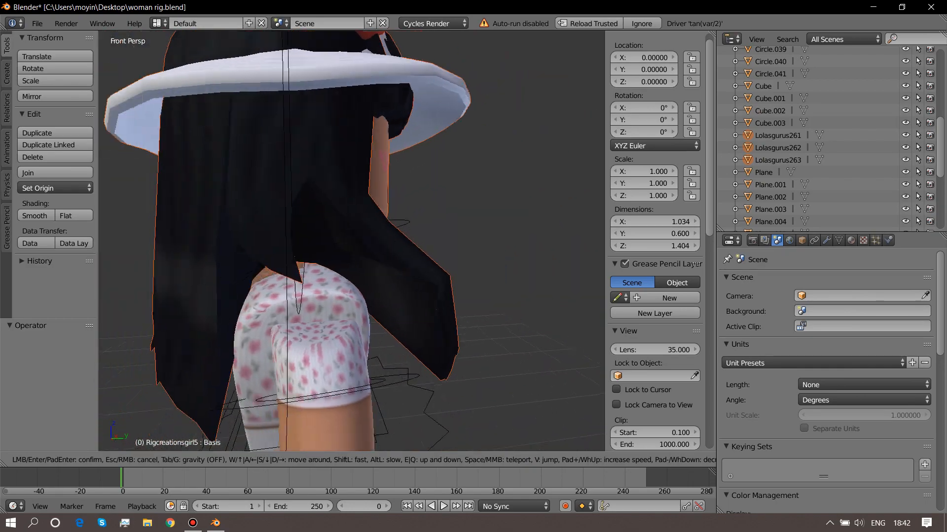
key("d")
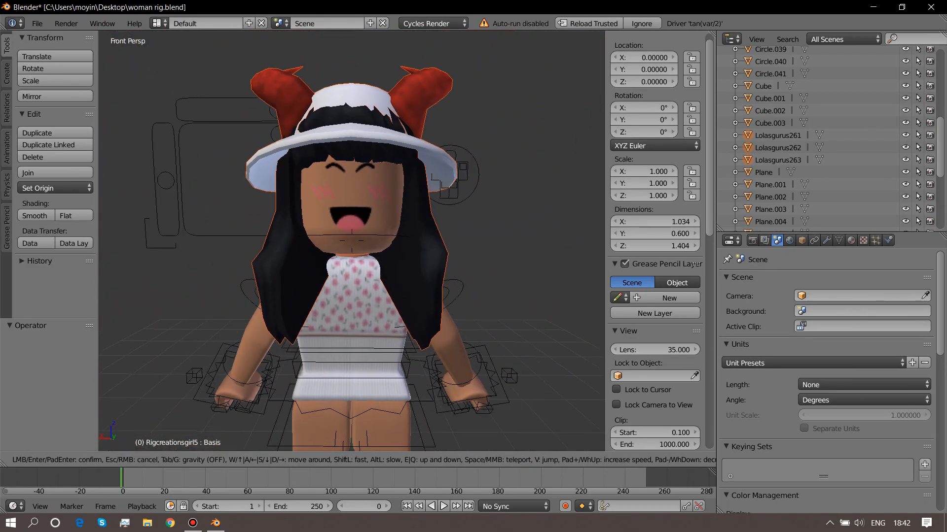
key("w")
left_click(382, 256)
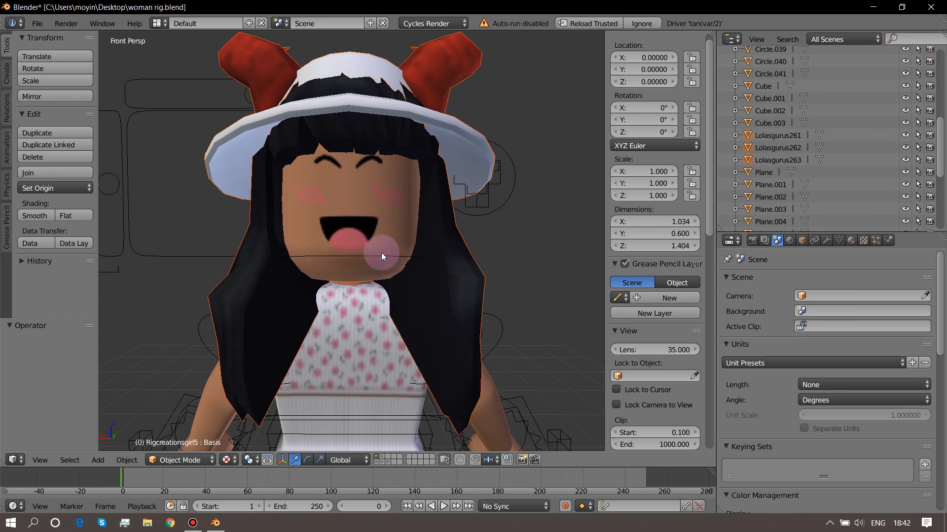
Join the three imported head meshes into one object and set its origin to its geometry.
right_click(455, 274)
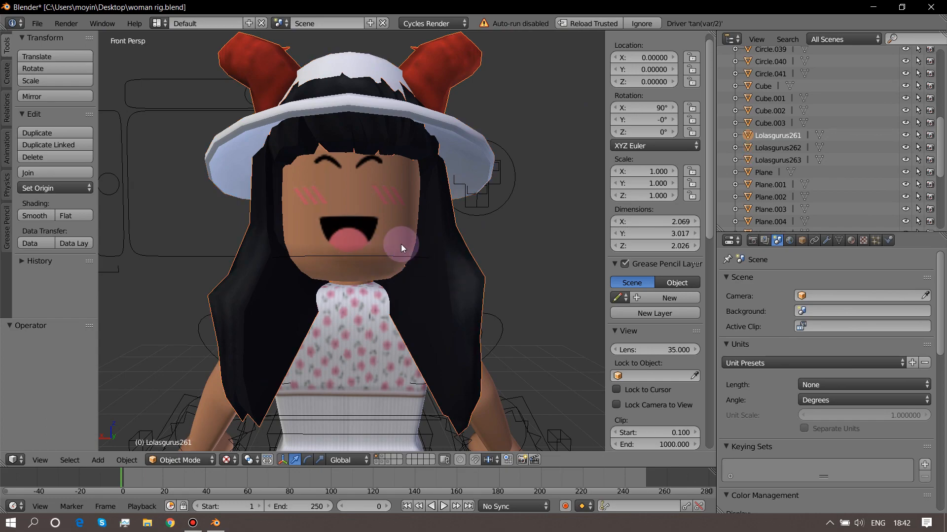
right_click(356, 195)
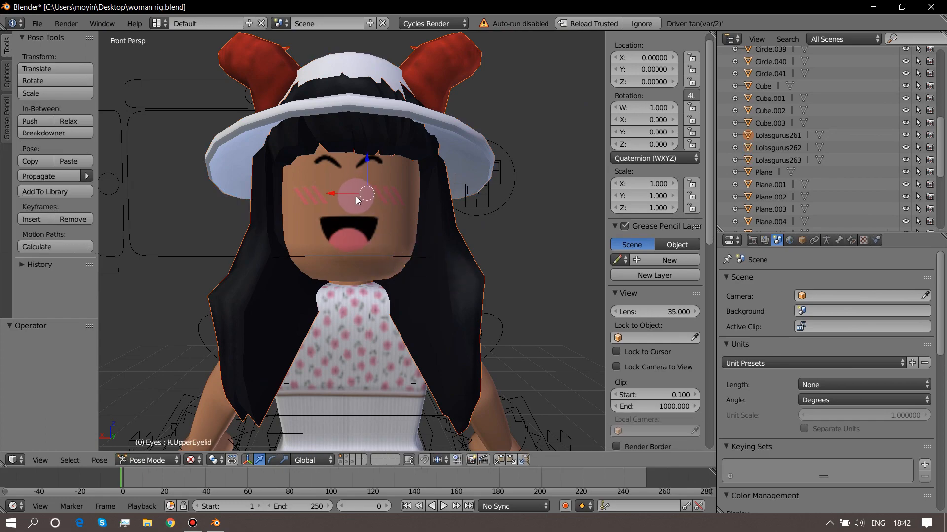
right_click(416, 224)
right_click(438, 229)
right_click(366, 58)
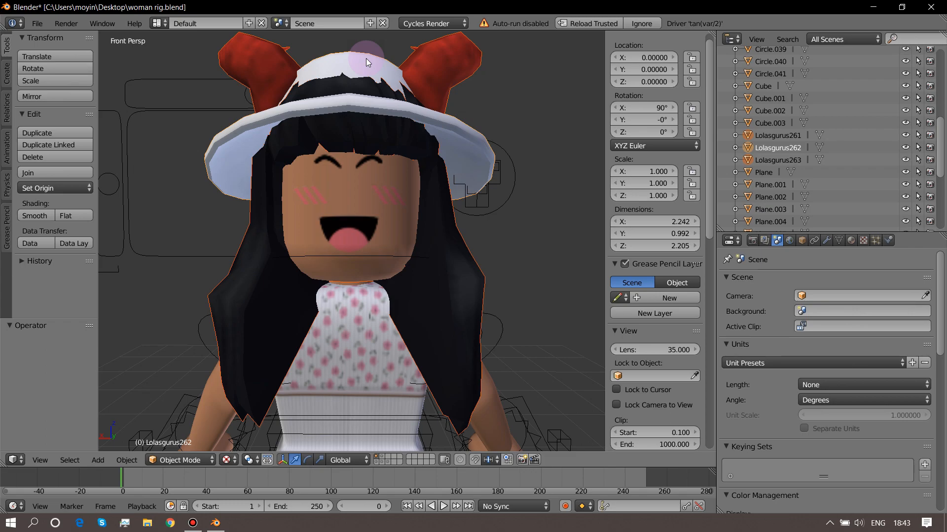
key("ctrl+j")
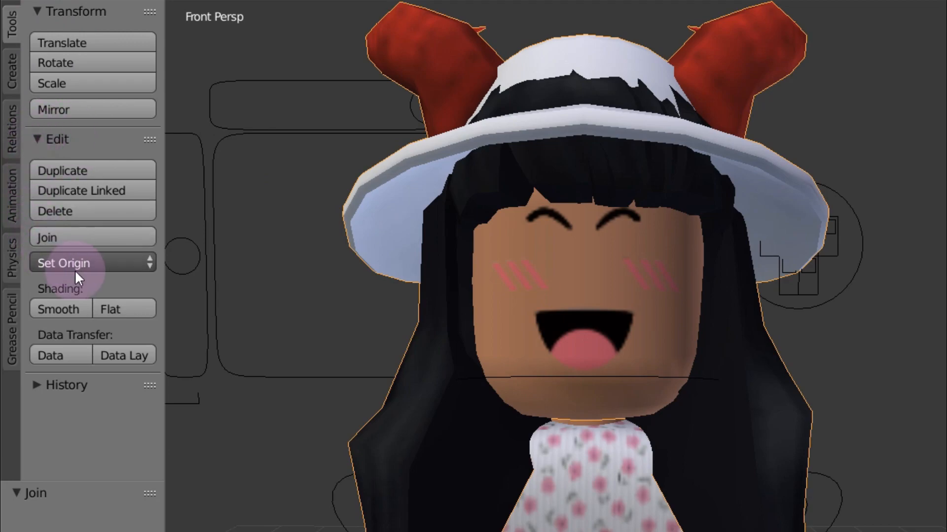
left_click(87, 263)
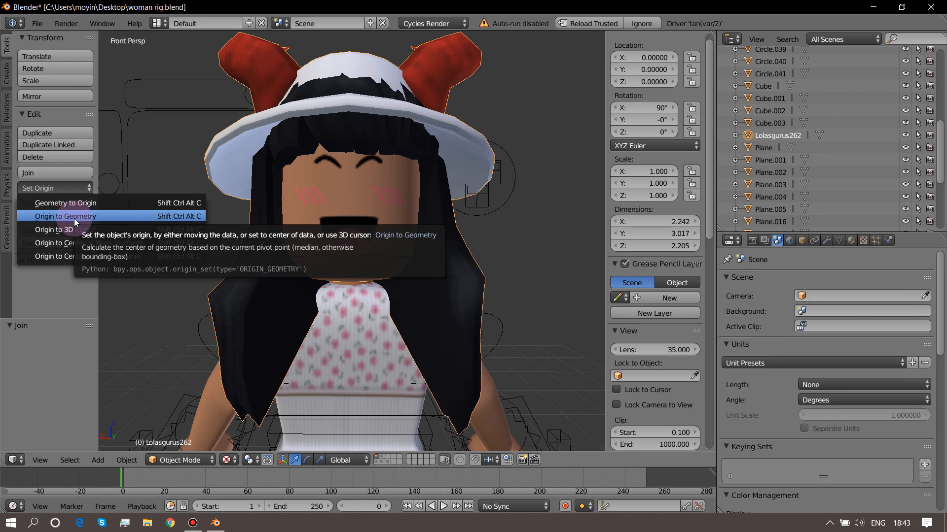
left_click(124, 312)
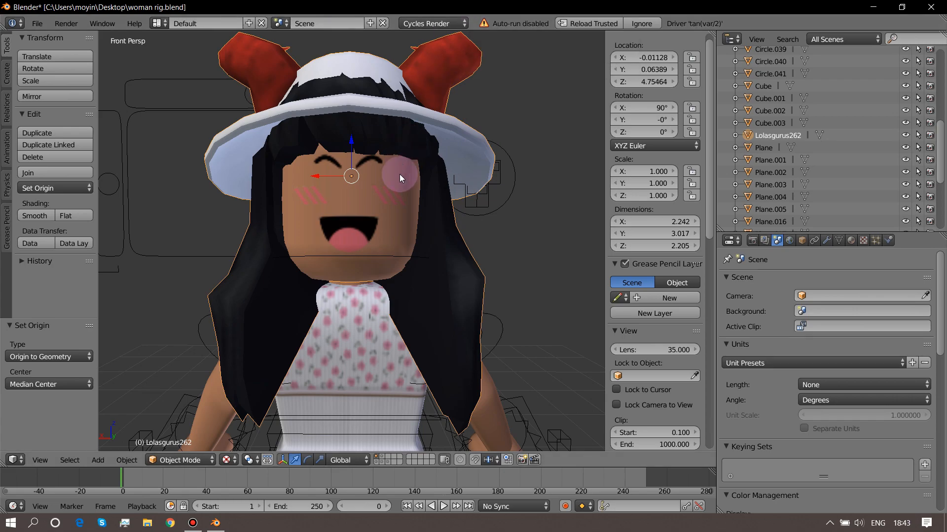
Set the joined head's Z rotation to 180° to turn it toward the front of the rig.
key("shift+f")
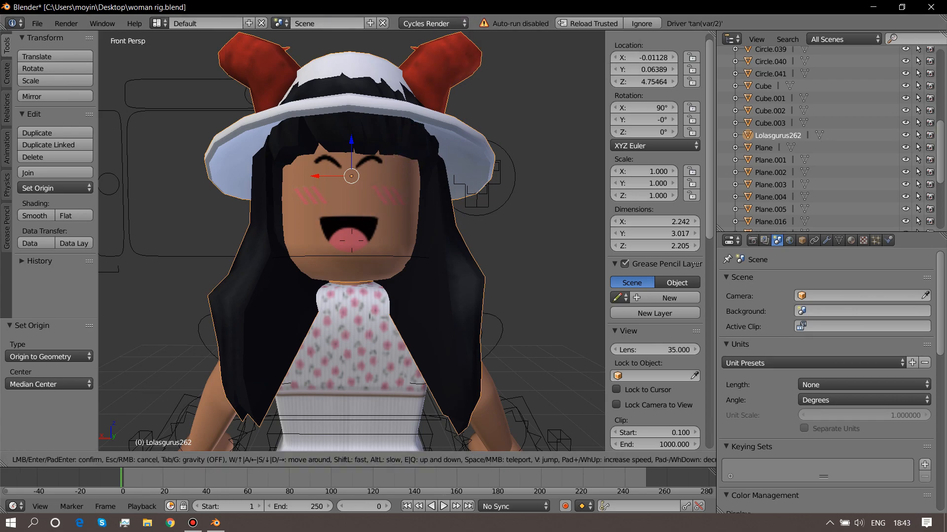
key("s")
key("a")
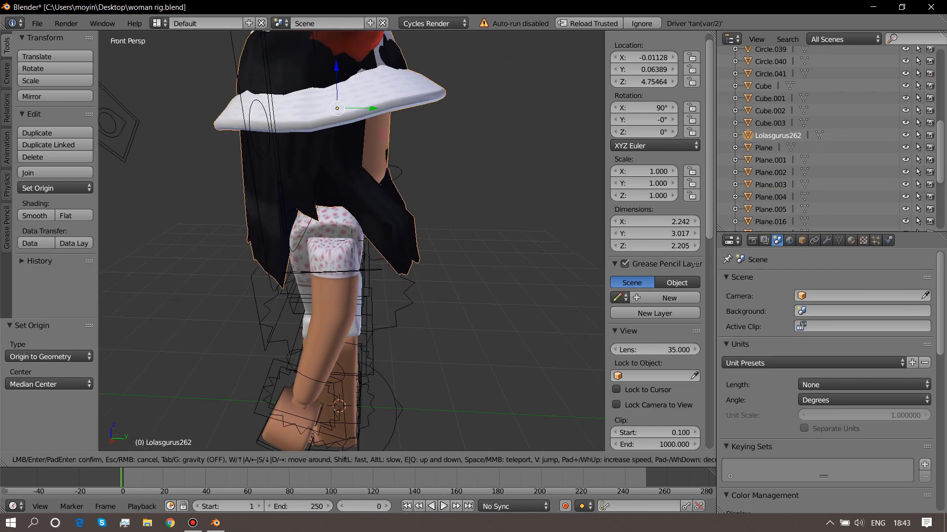
key("d")
key("s")
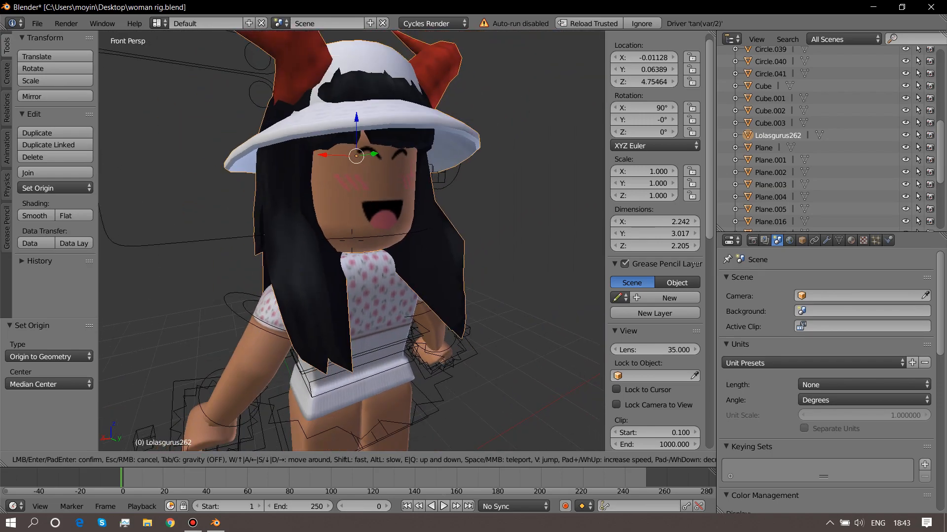
left_click(440, 182)
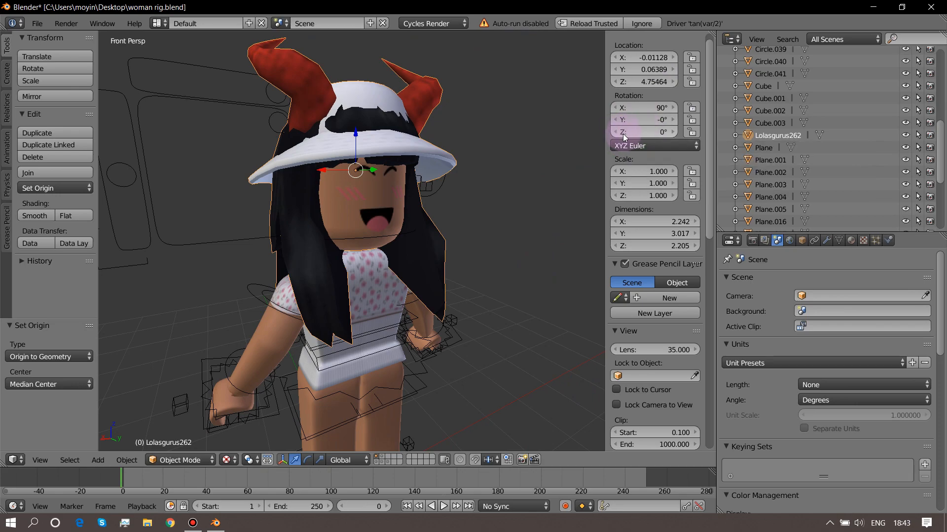
double_click(655, 131)
type("18")
key("Return")
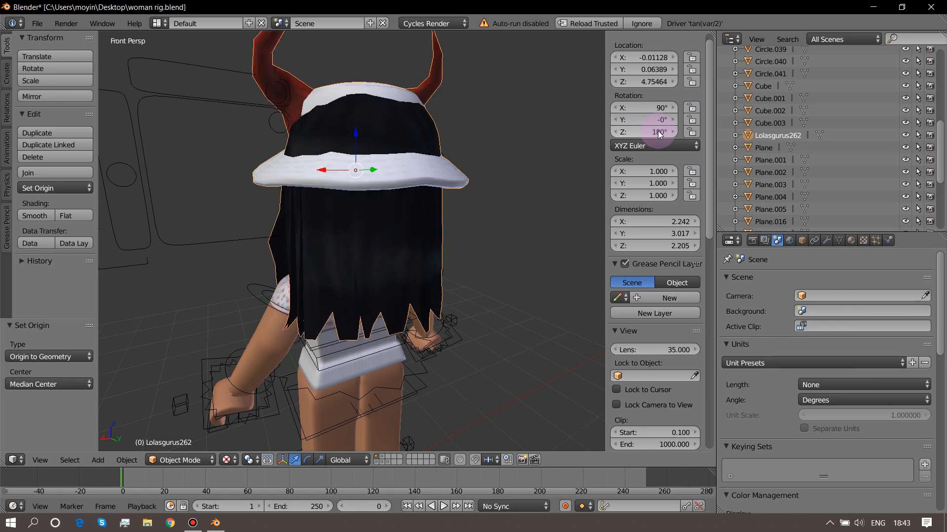
Inspect the rotated head's alignment with the body and facial controls from several angles.
key("shift+f")
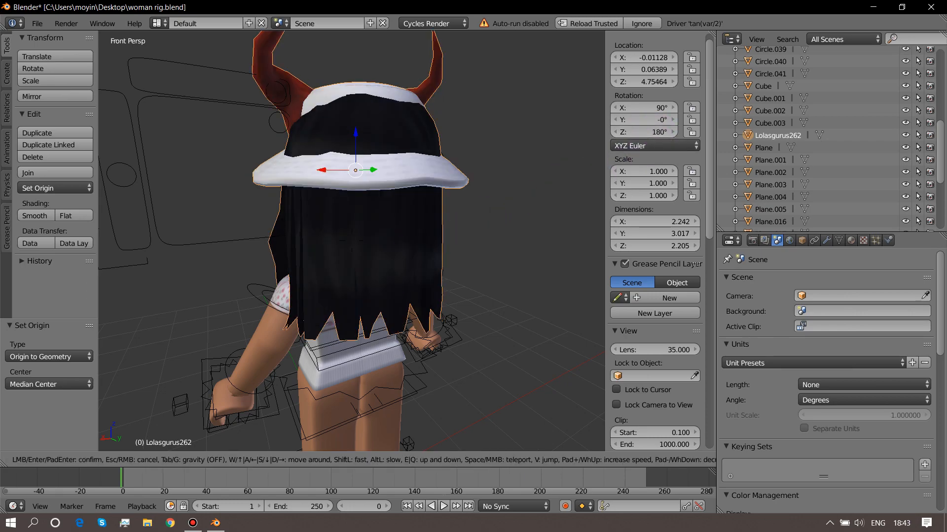
key("w")
key("a")
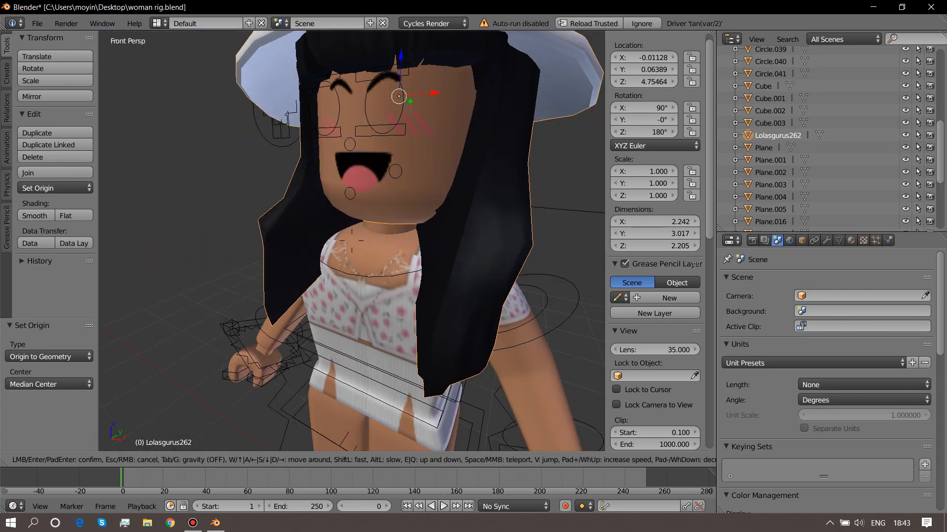
key("a")
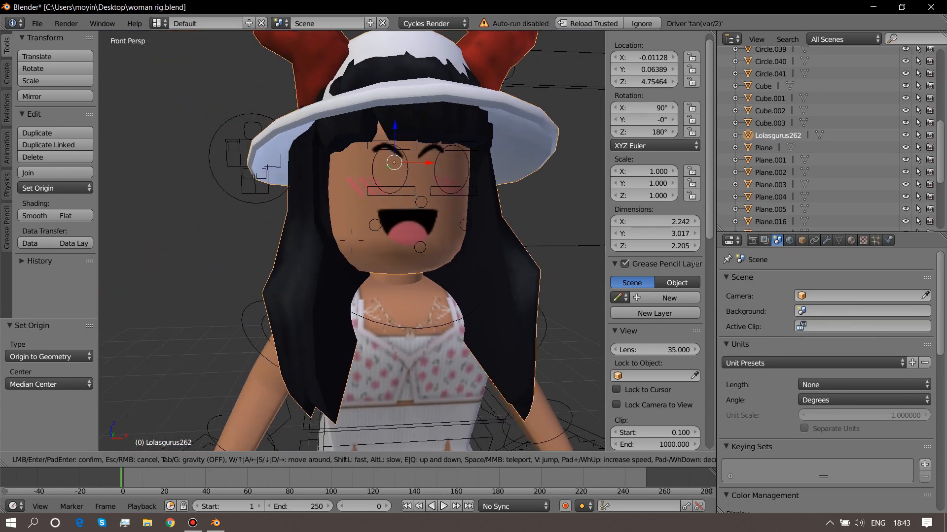
key("s")
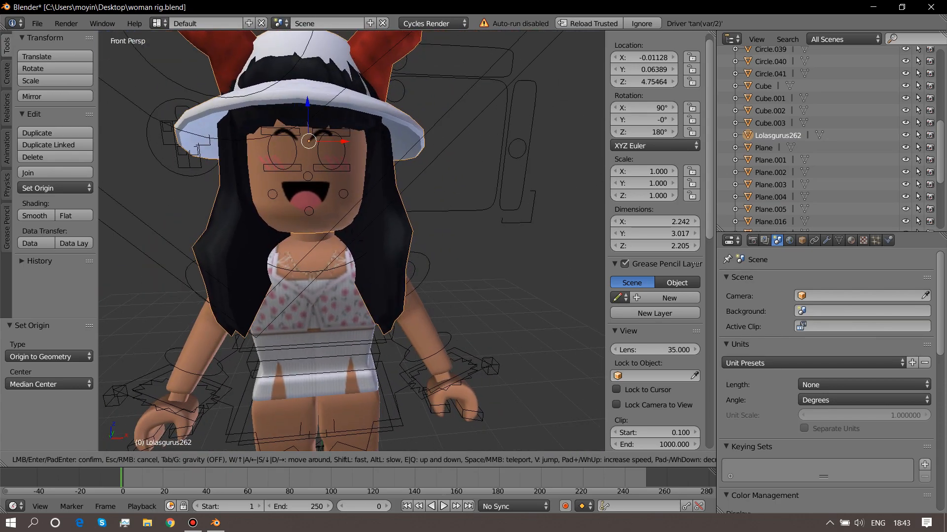
key("d")
key("s")
key("w")
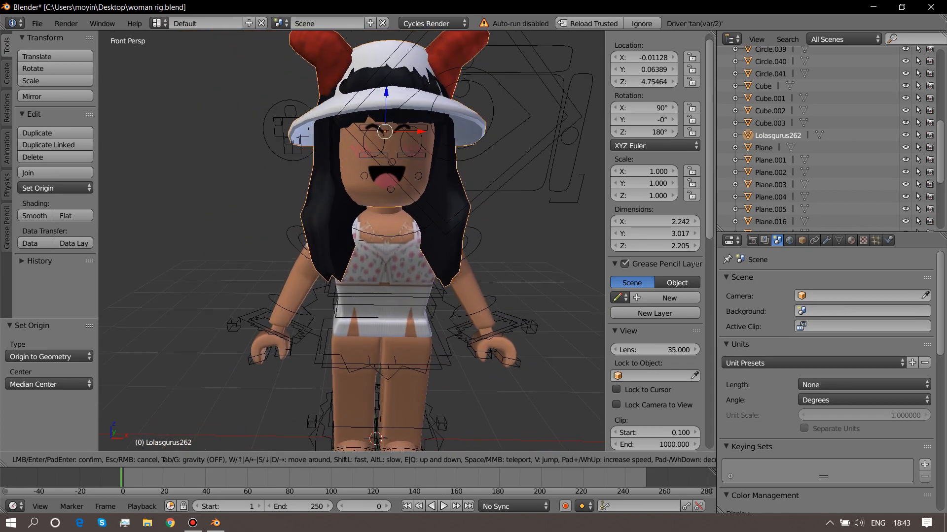
left_click(352, 244)
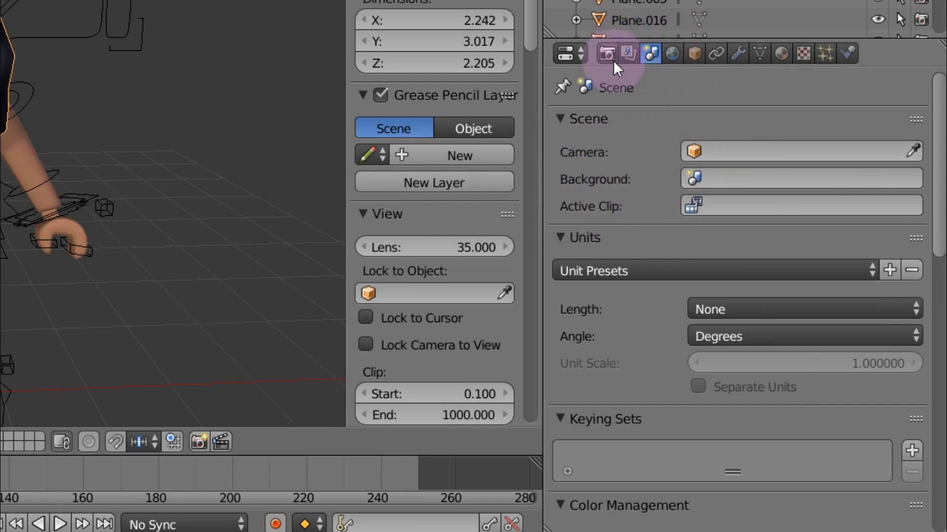
Set the render output file format to AVI JPEG.
left_click(612, 54)
scroll(661, 285, "down", 3)
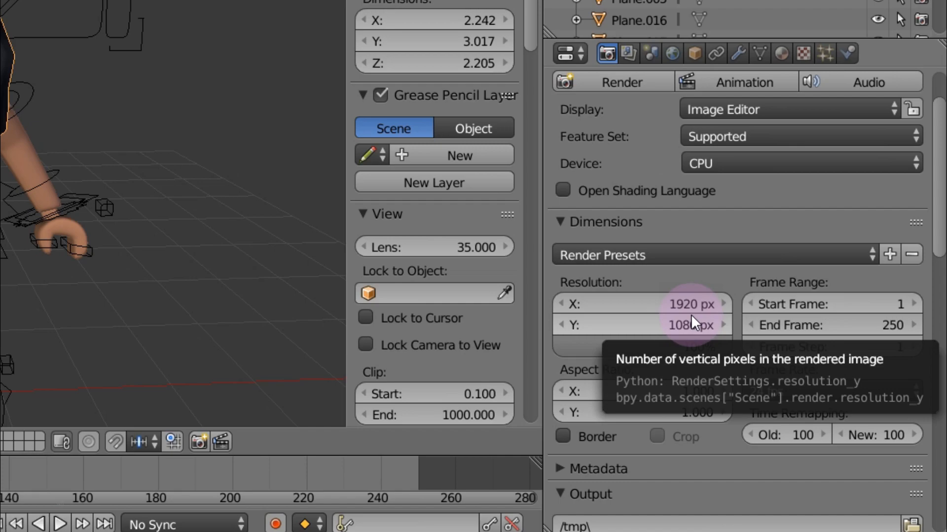
scroll(691, 315, "down", 2)
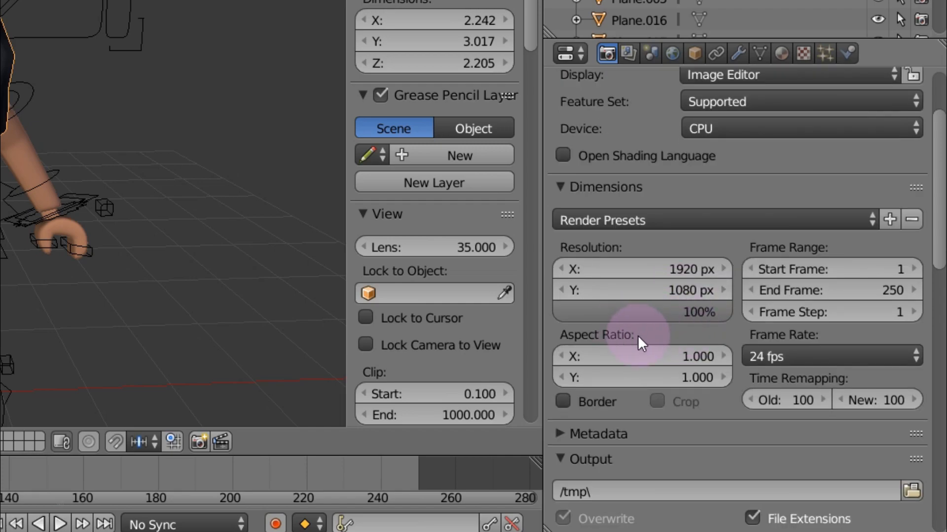
scroll(638, 335, "down", 15)
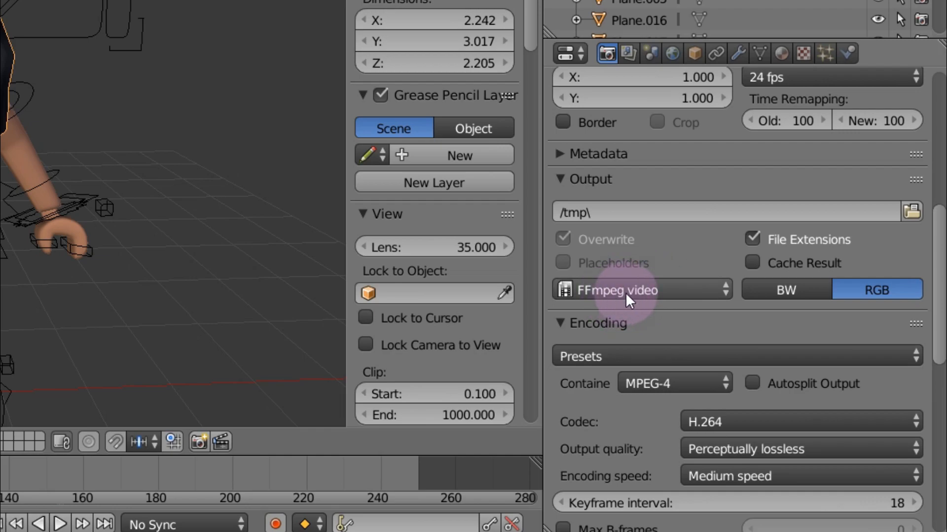
left_click(654, 299)
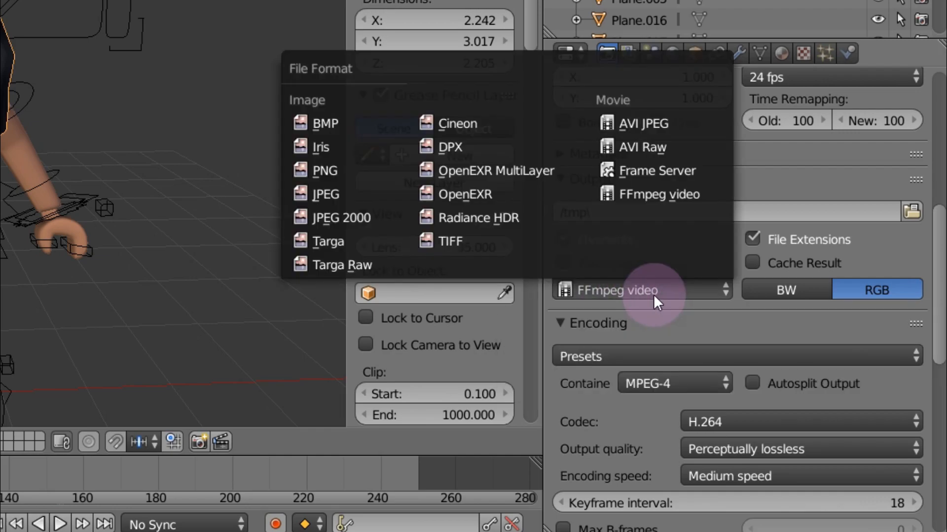
left_click(663, 122)
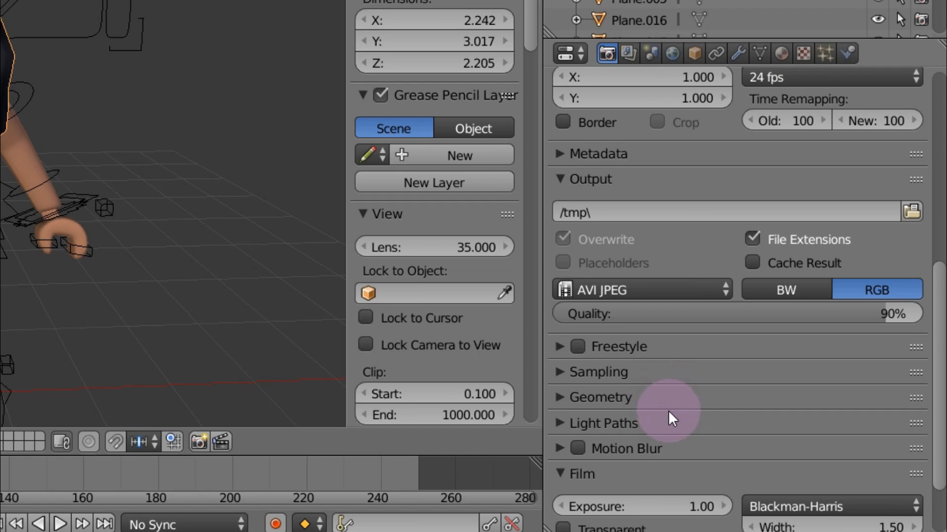
Set the render output path to the animation videos folder with the file name TUTORIAL ANIMATION.
scroll(667, 411, "down", 3)
scroll(667, 410, "up", 4)
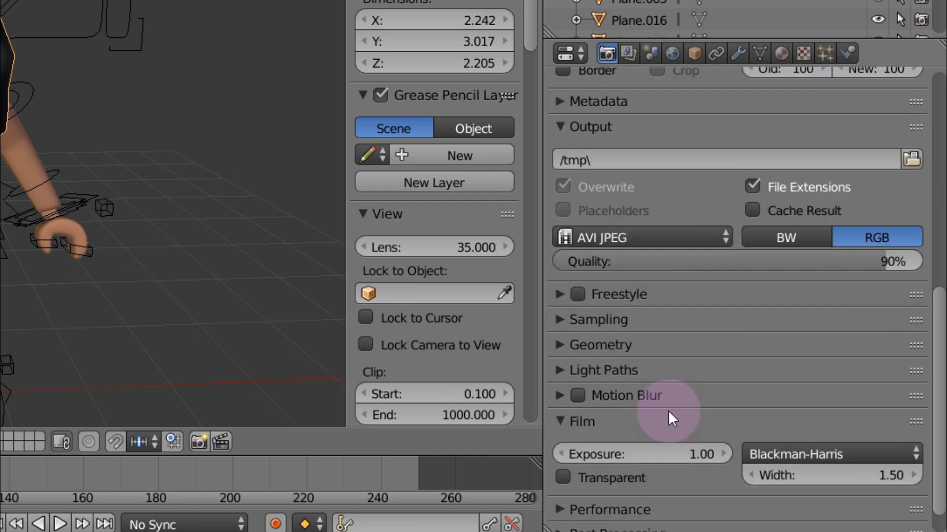
scroll(667, 410, "up", 3)
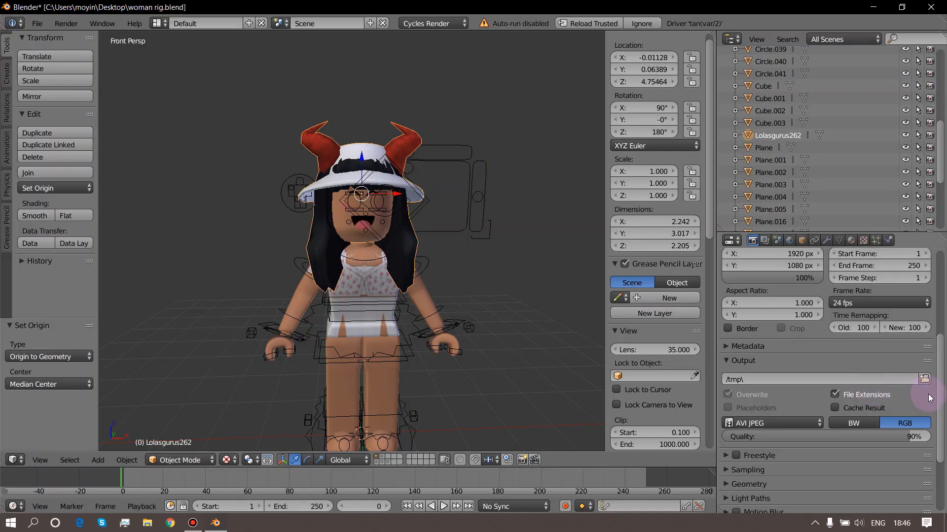
left_click(925, 380)
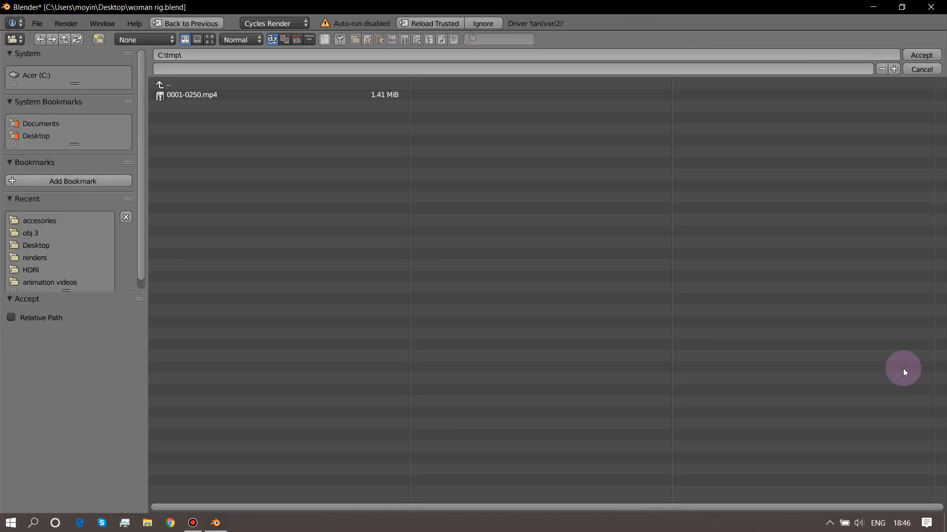
left_click(50, 281)
left_click(184, 68)
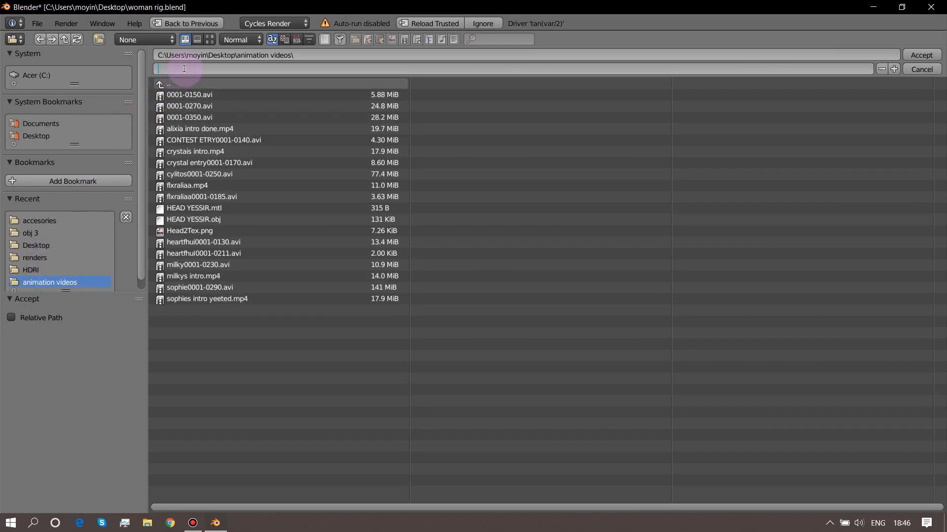
type("TUTORIAL ANIMATION")
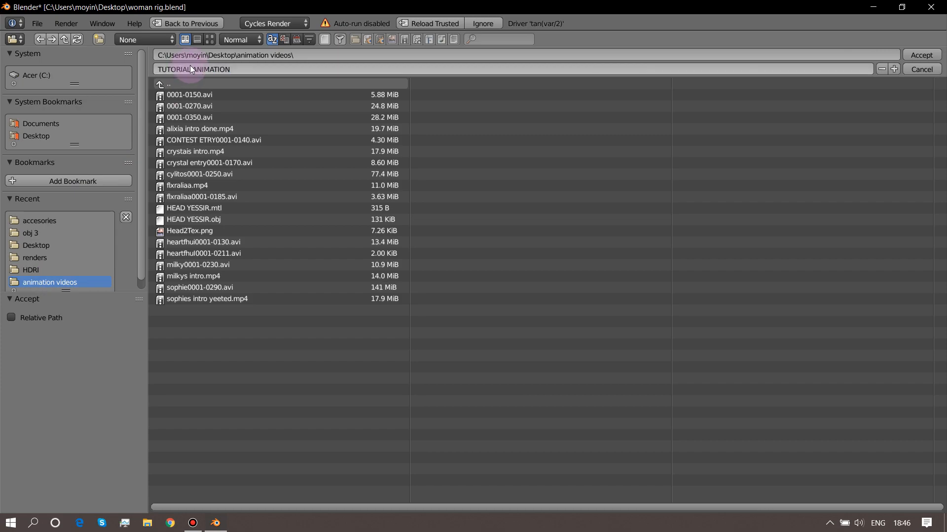
key("Return")
left_click(921, 55)
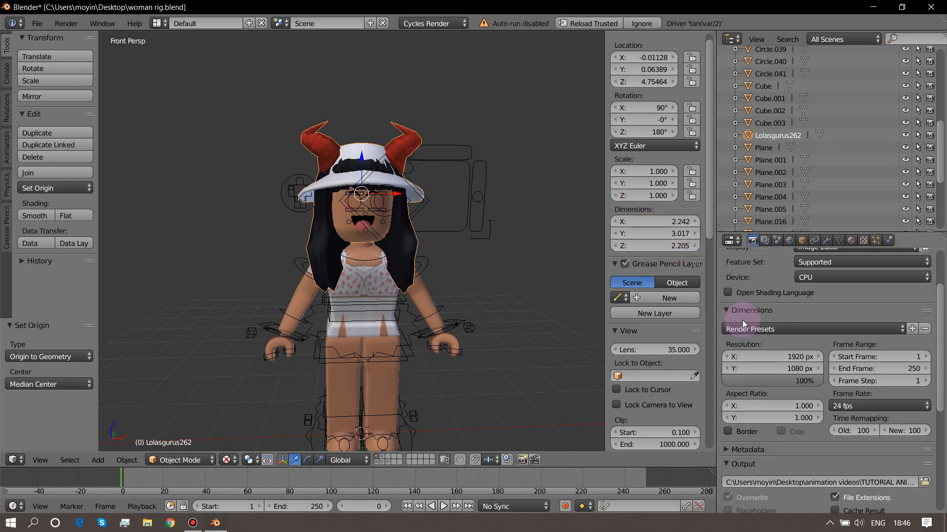
scroll(767, 343, "up", 3)
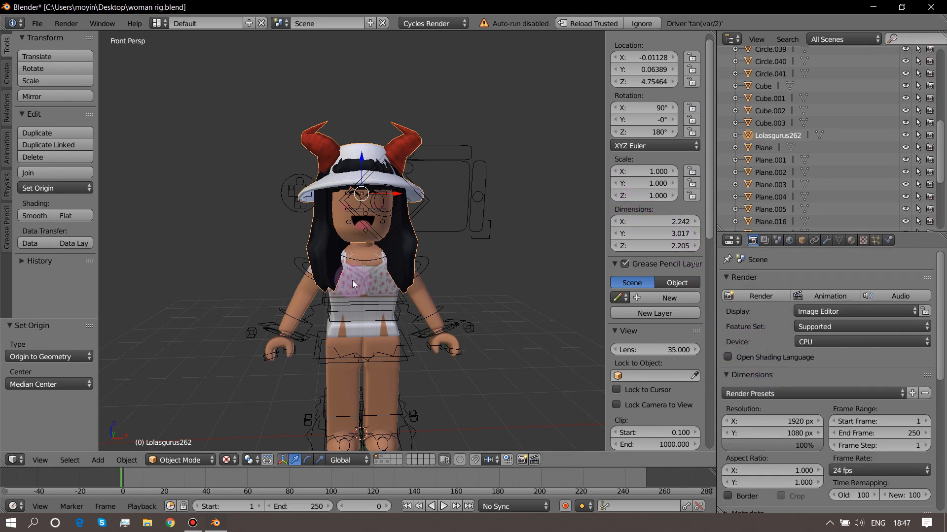
Enable Ambient Occlusion for the world and set its surface color to pale pink (R 1.000, G 0.771, B 0.844).
left_click(791, 241)
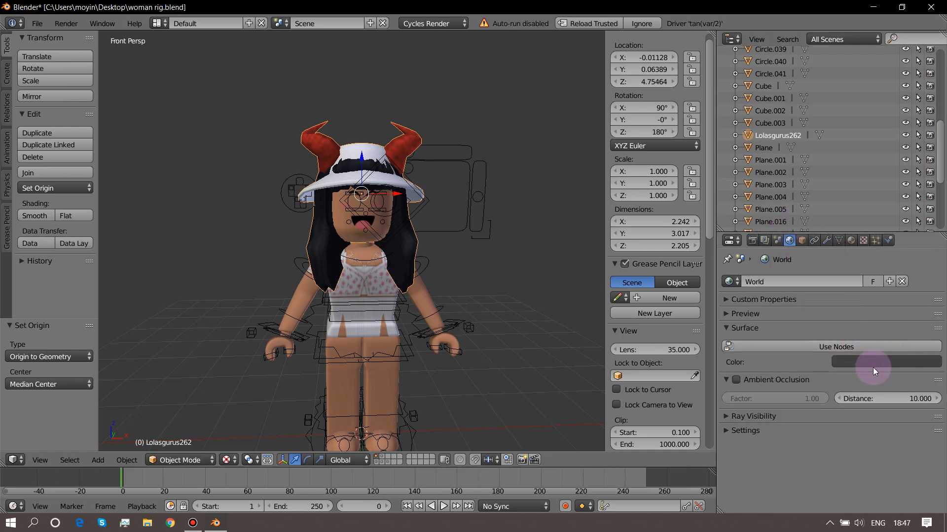
left_click(737, 380)
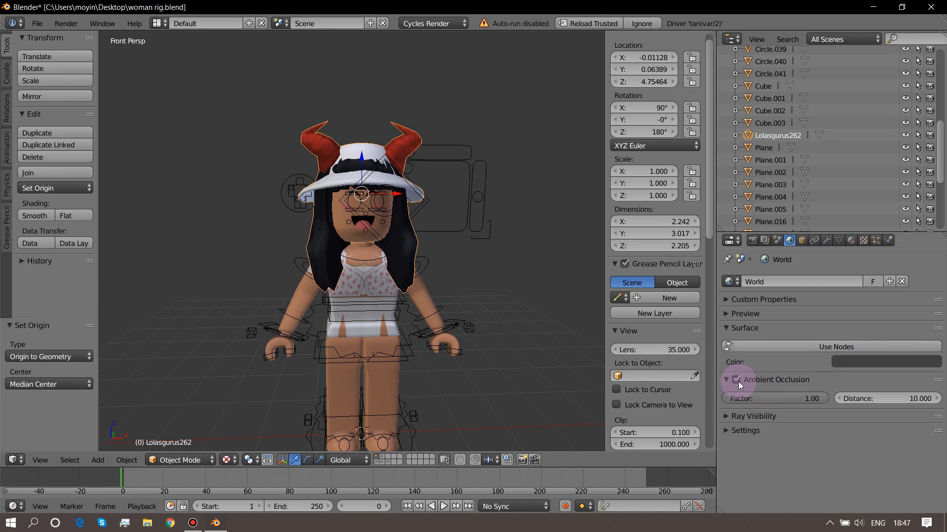
left_click(869, 361)
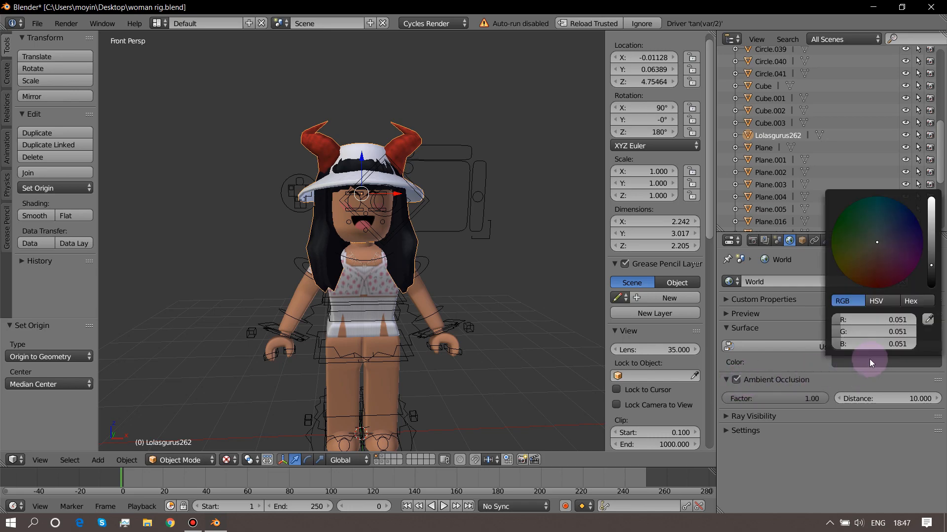
left_click_drag(921, 272, 931, 197)
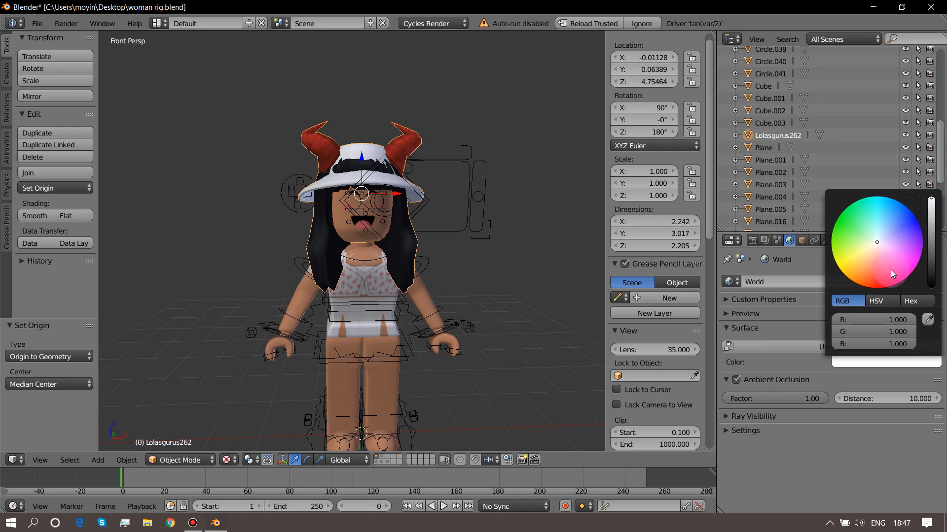
left_click_drag(884, 259, 879, 246)
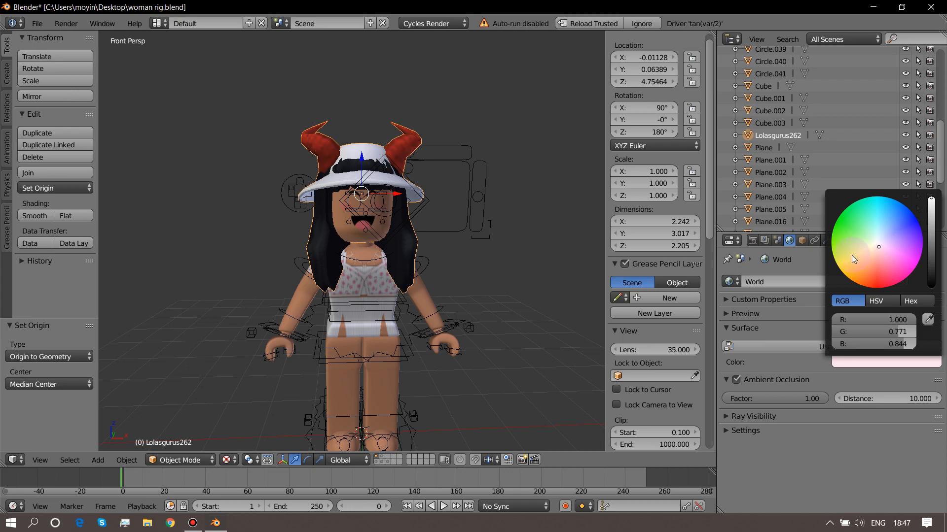
Set the viewport shading to Rendered to preview the avatar against the world background.
left_click(228, 460)
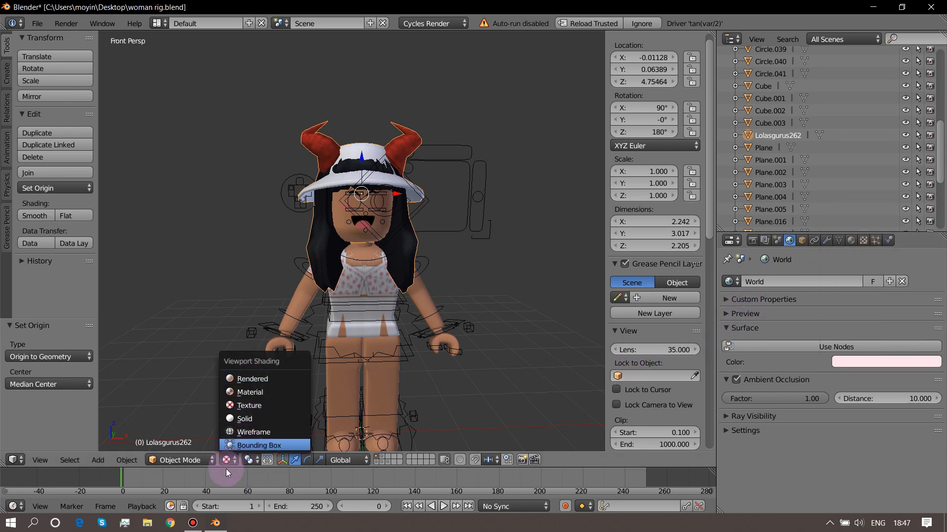
left_click(228, 471)
left_click(230, 459)
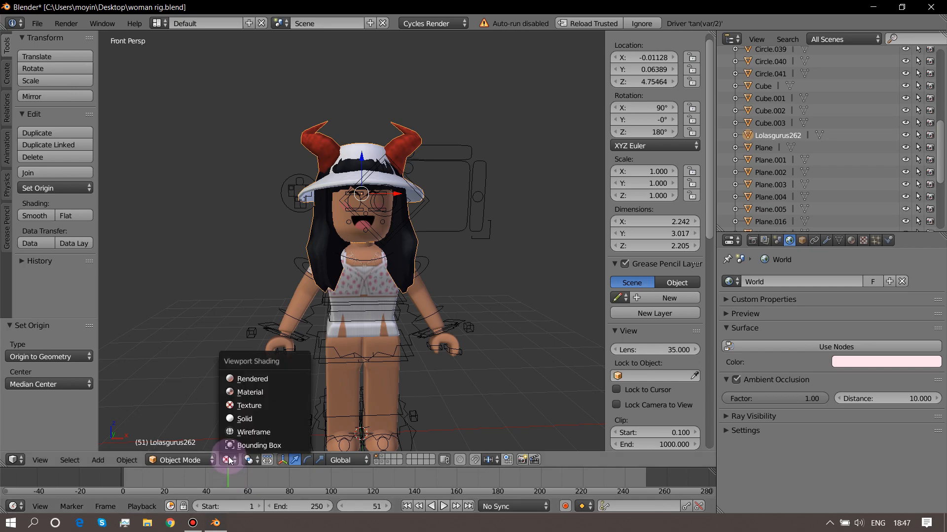
left_click(246, 377)
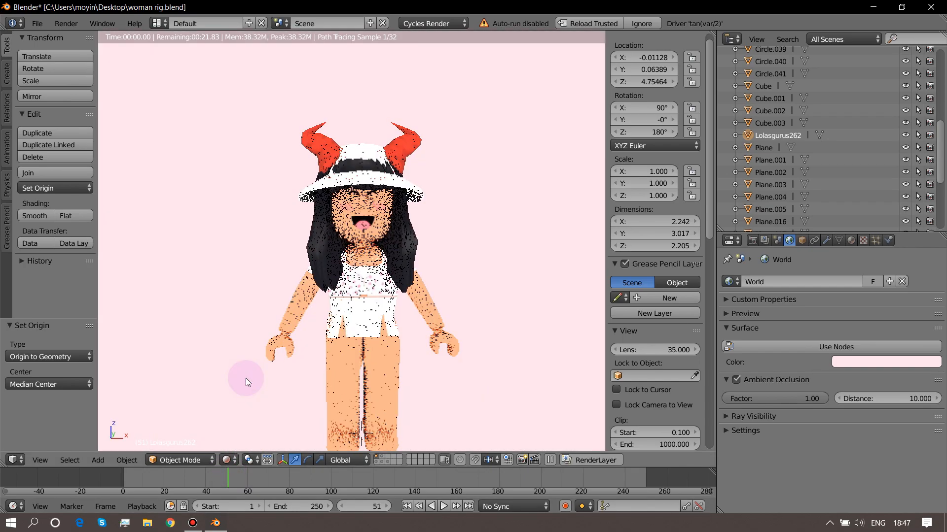
Deepen the world color to a stronger pink and return the viewport shading to Texture.
left_click(876, 362)
left_click_drag(885, 260, 886, 251)
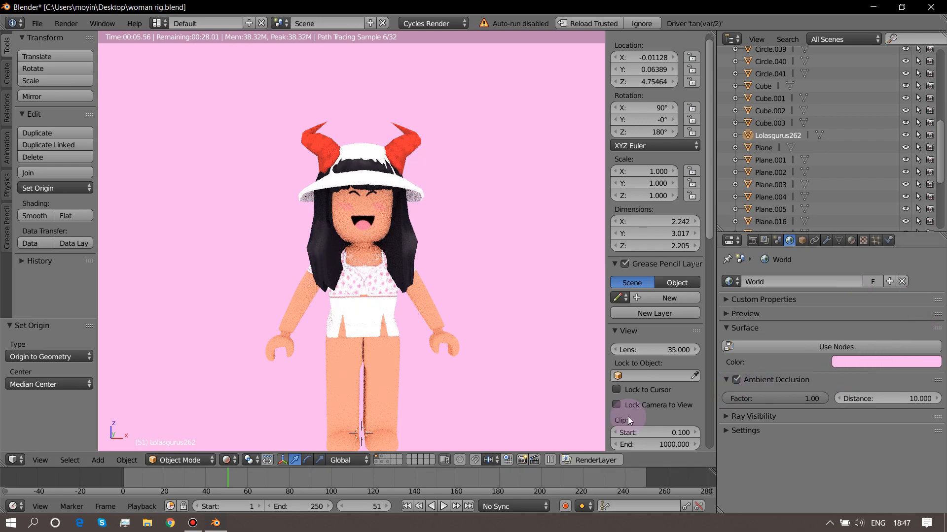
left_click(228, 460)
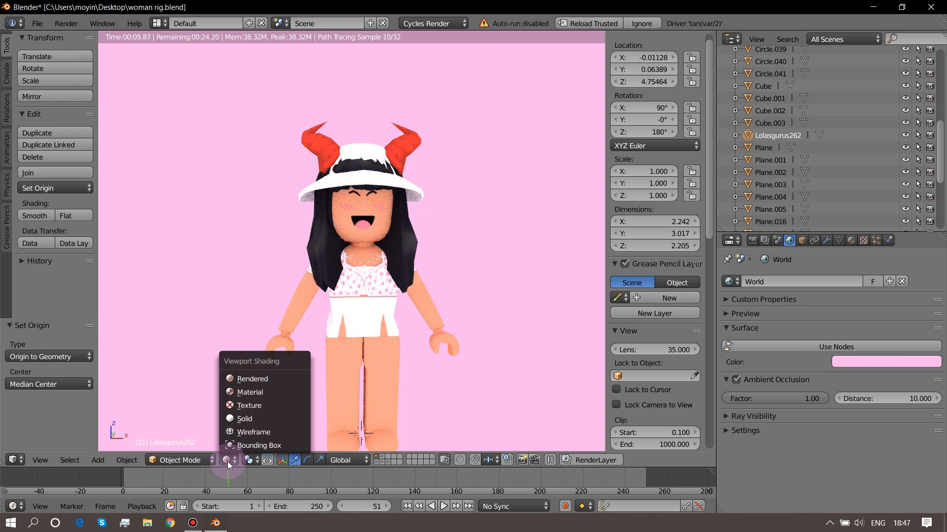
left_click(256, 406)
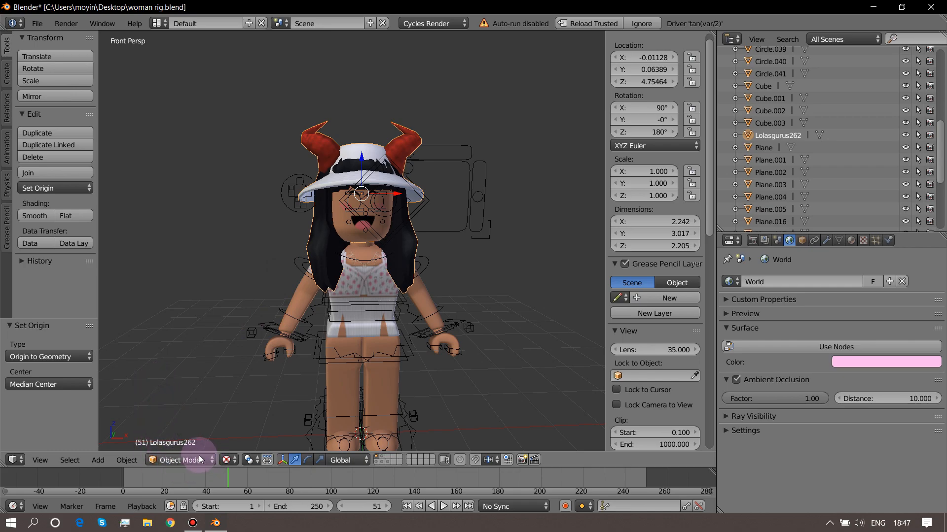
Add a camera to the scene and look through it.
left_click(98, 460)
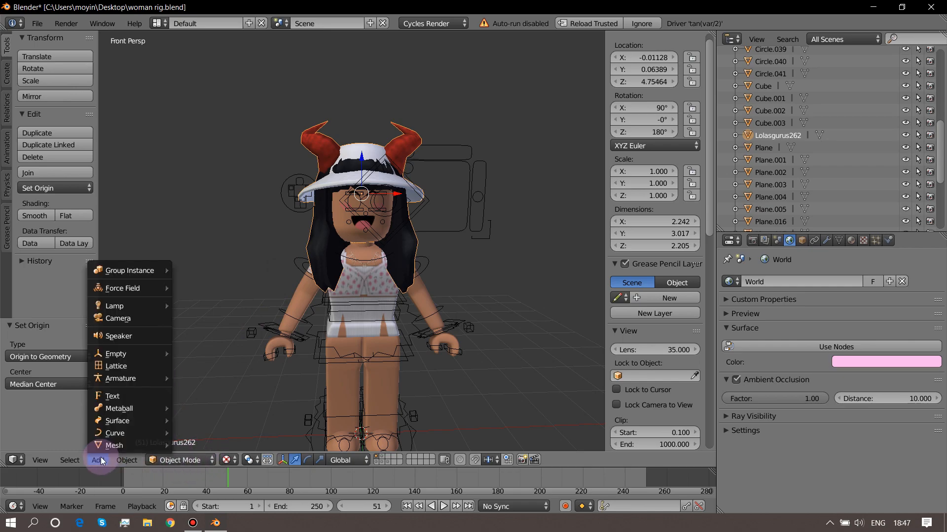
left_click(134, 320)
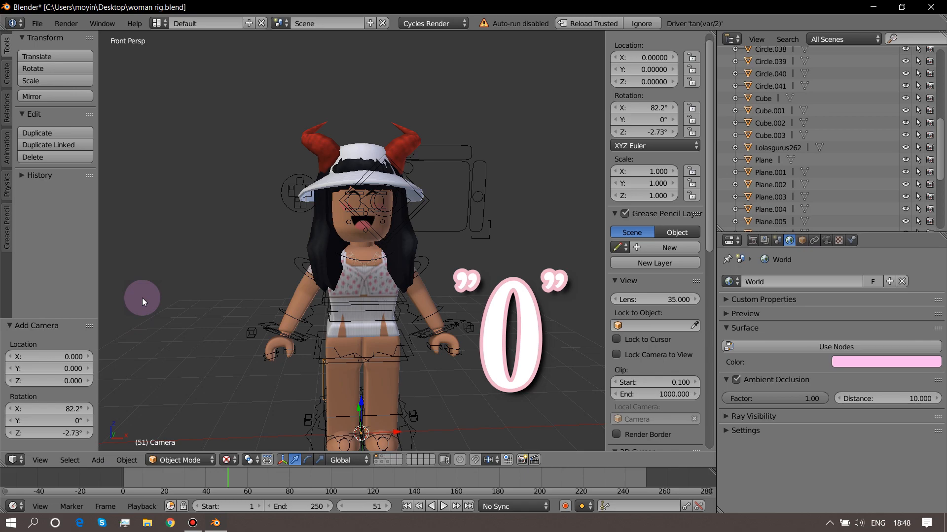
key("KP_0")
key("KP_0")
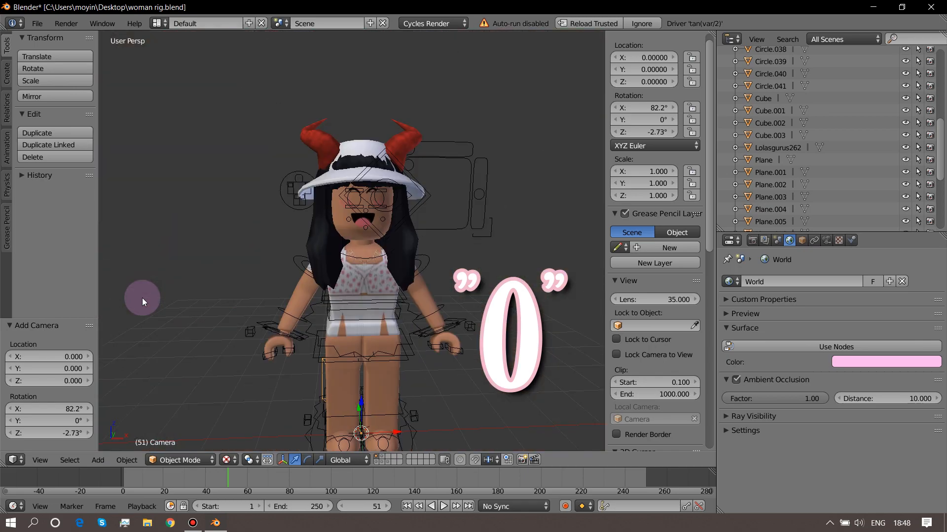
key("KP_0")
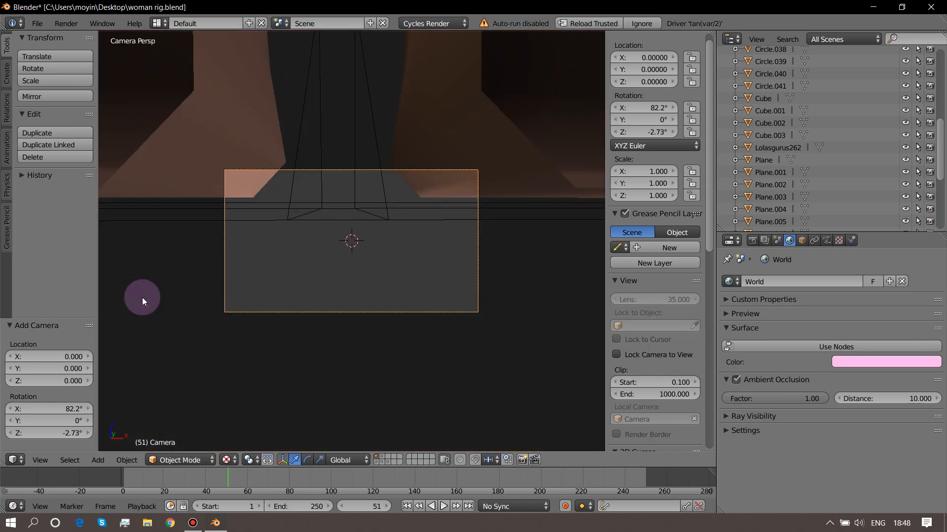
Fly the camera back from the avatar to about X -0.51, Y -8.10, Z 4.22, turned to about 37.7° around Z.
key("shift+f")
key("s")
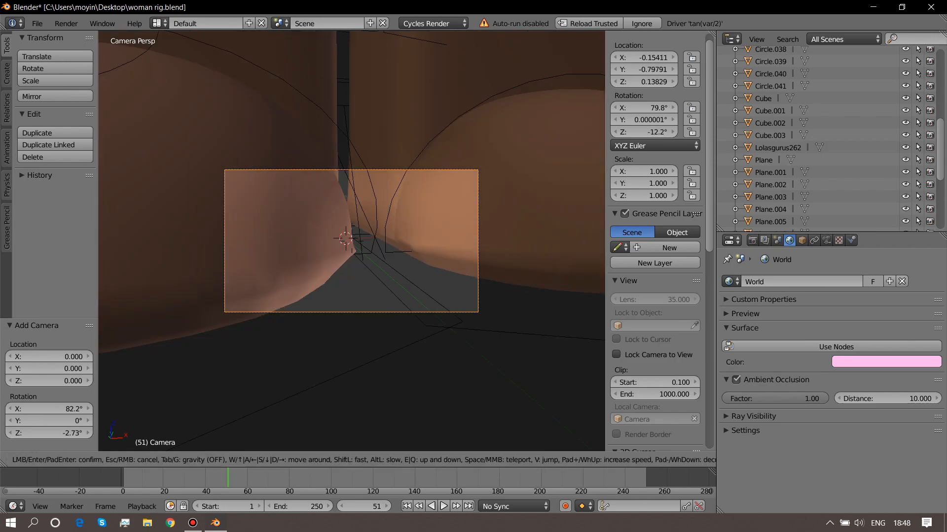
key("w")
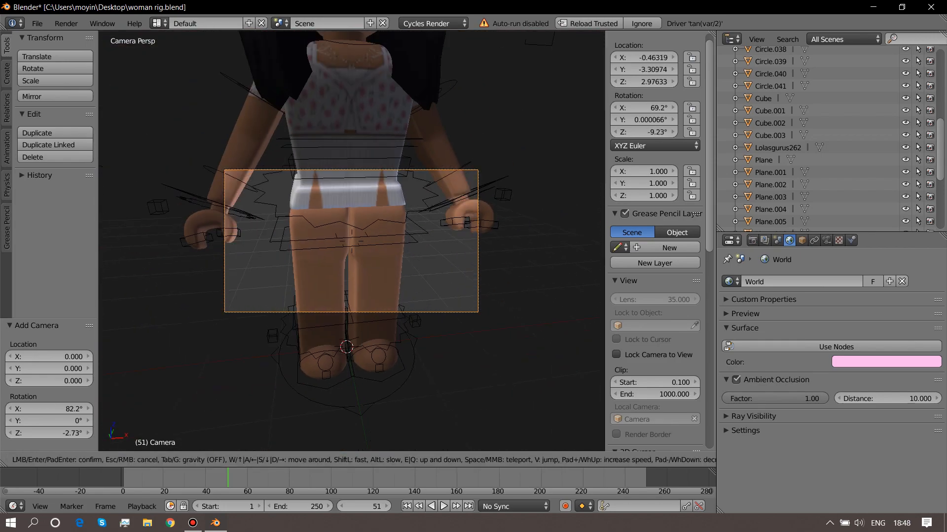
key("s")
key("s")
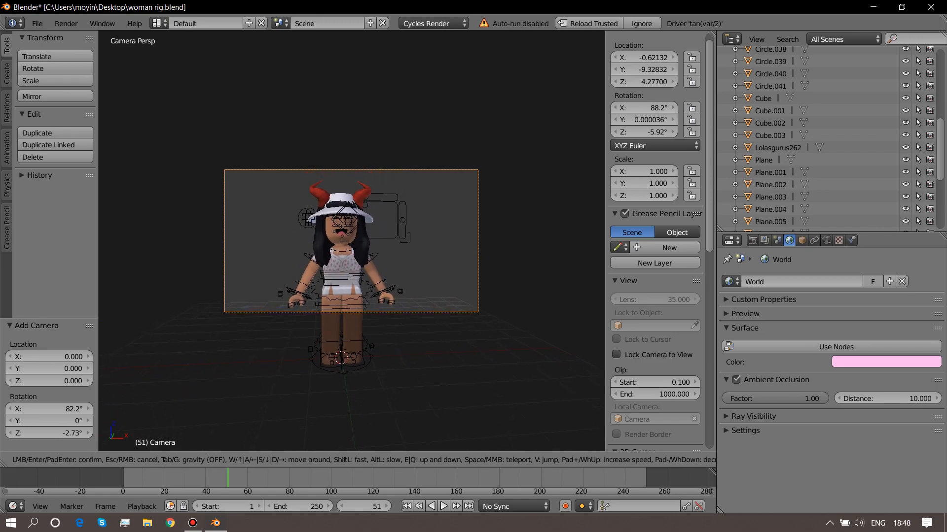
key("w")
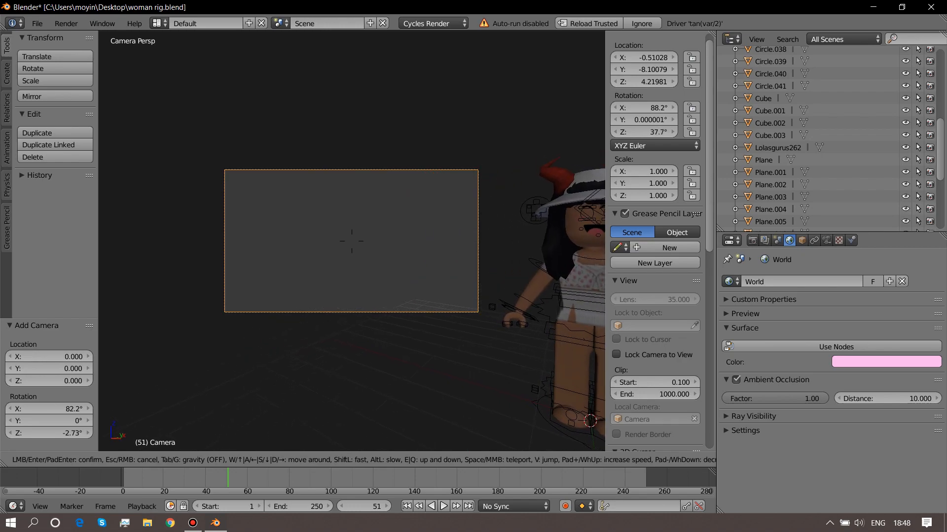
left_click(353, 241)
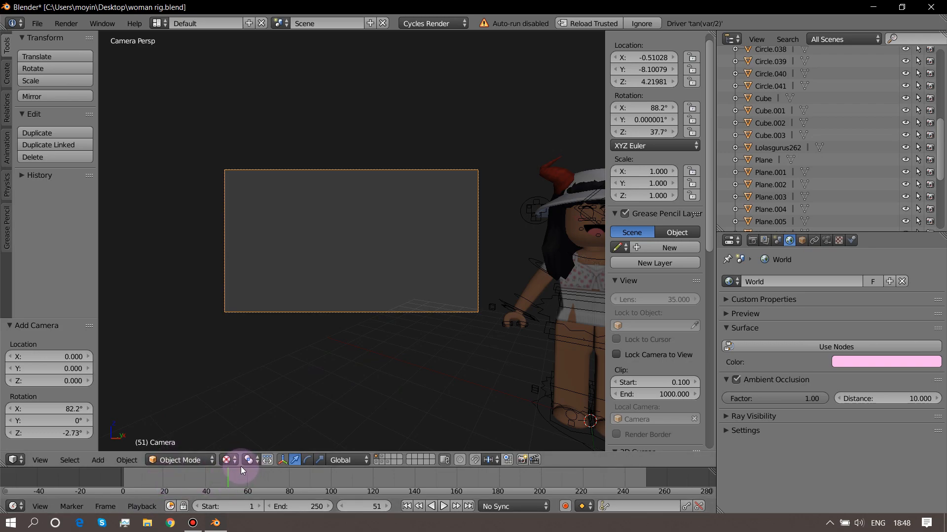
Enlarge the timeline, fit its range to frames 0 to 250, and set the current frame to 0.
left_click_drag(240, 466, 241, 458)
left_click_drag(244, 436, 244, 427)
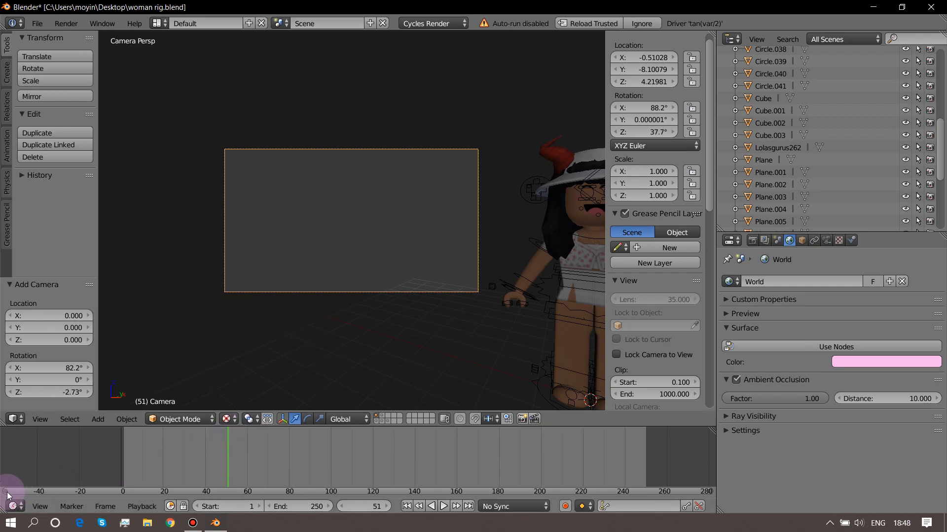
left_click_drag(7, 493, 86, 488)
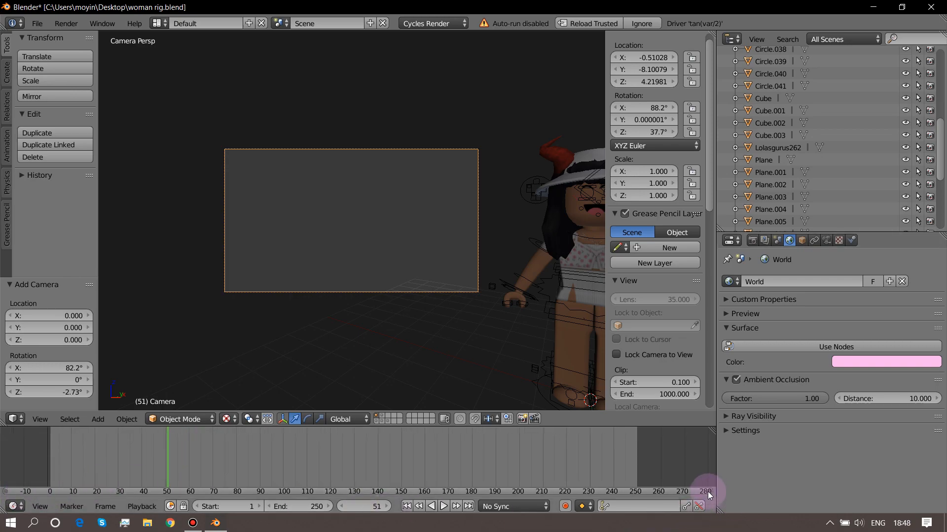
left_click_drag(708, 492, 626, 484)
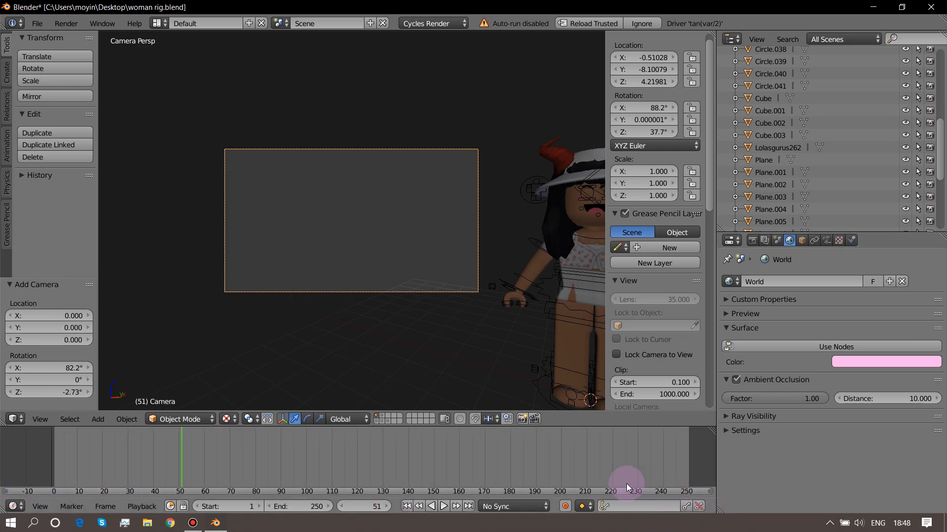
left_click_drag(184, 457, 31, 465)
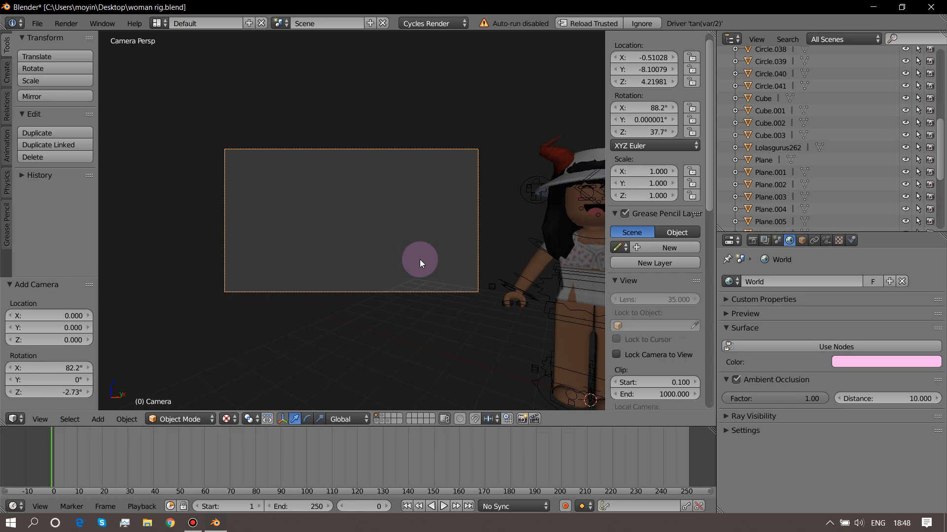
Leave the camera view for the front view and fly around the avatar to view it up close and from the front.
key("KP_1")
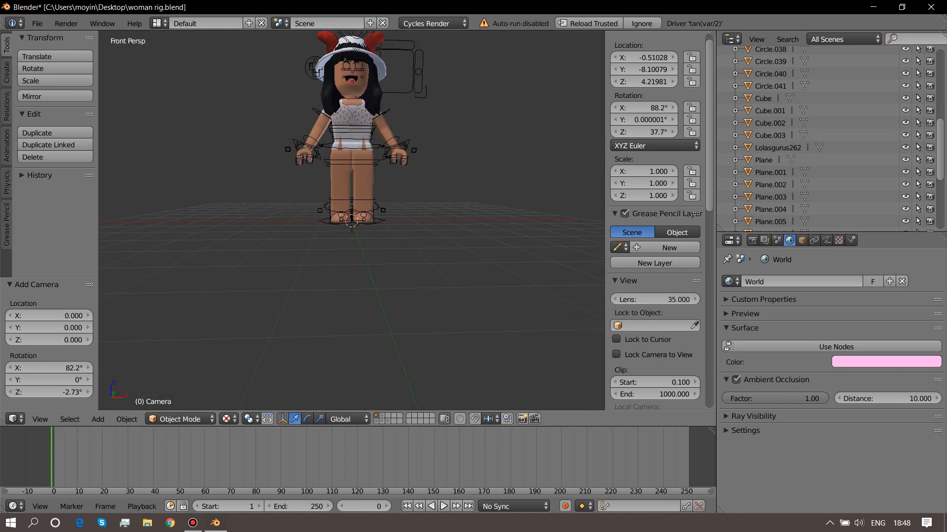
key("shift+f")
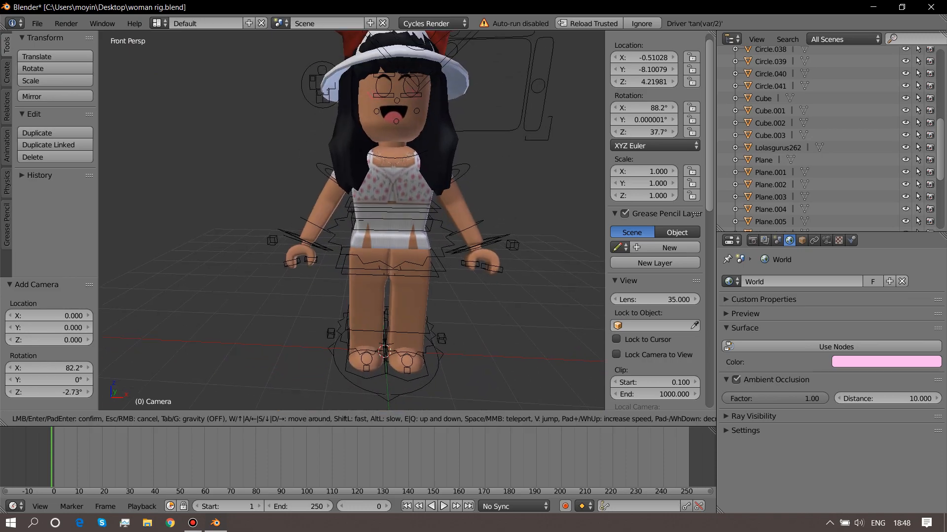
key("w")
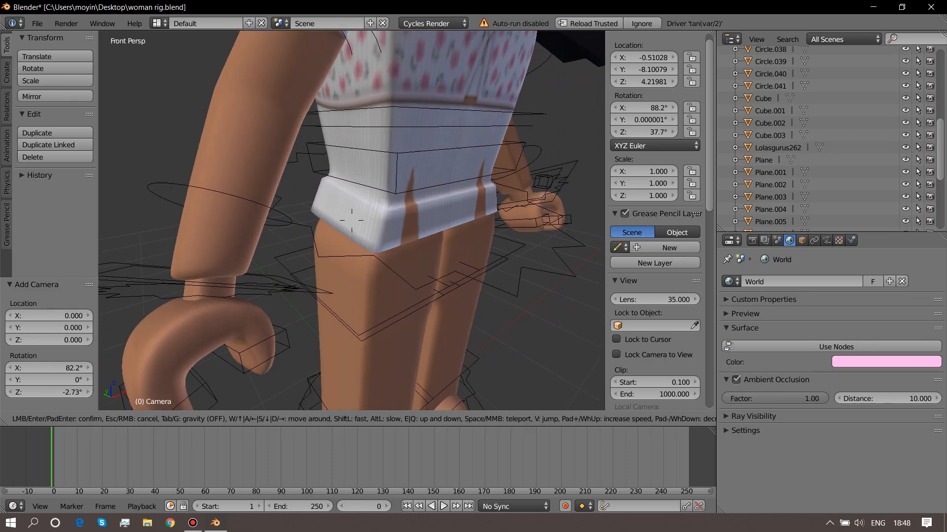
key("s")
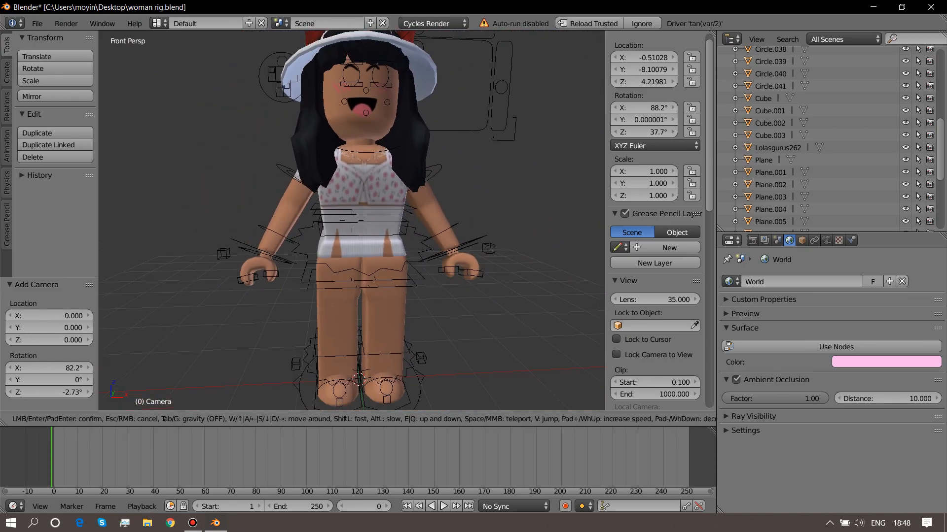
key("w")
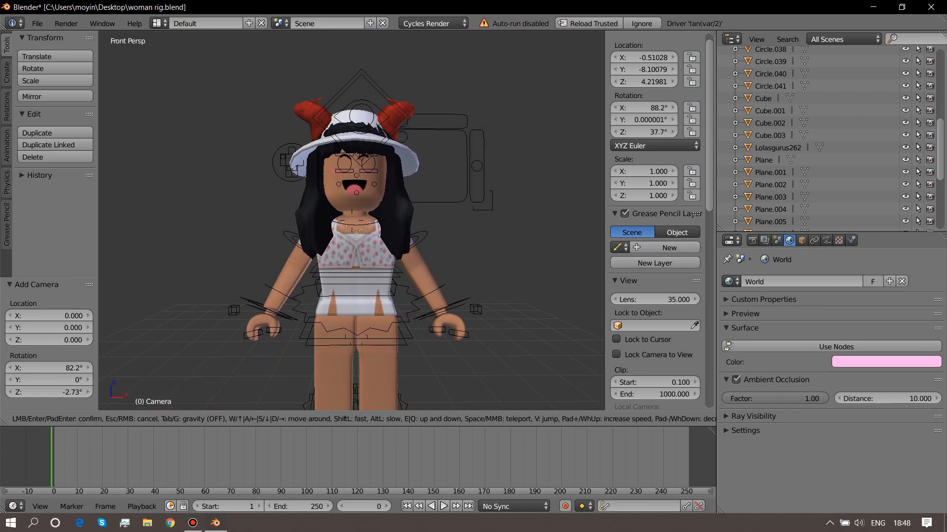
left_click(352, 220)
Return to the camera view and turn the camera to about 87.4° around X and 41.8° around Z.
key("KP_0")
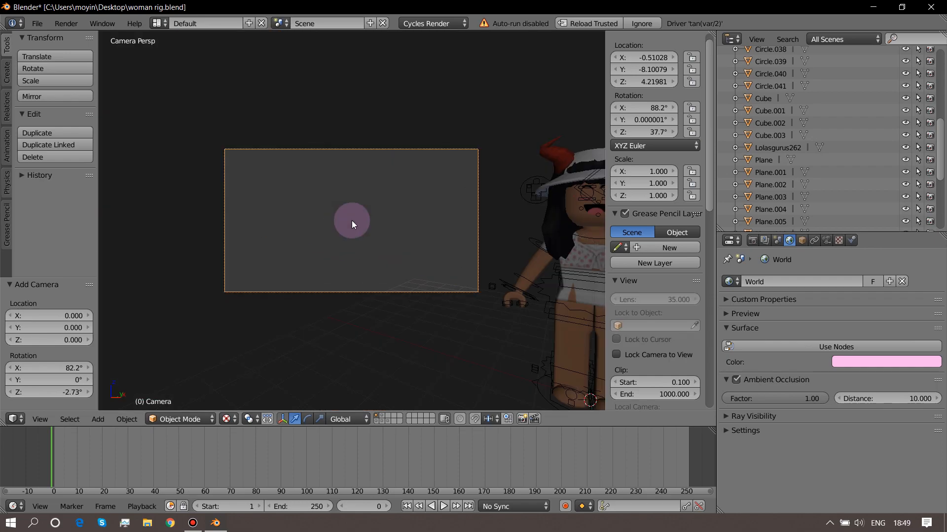
key("shift+f")
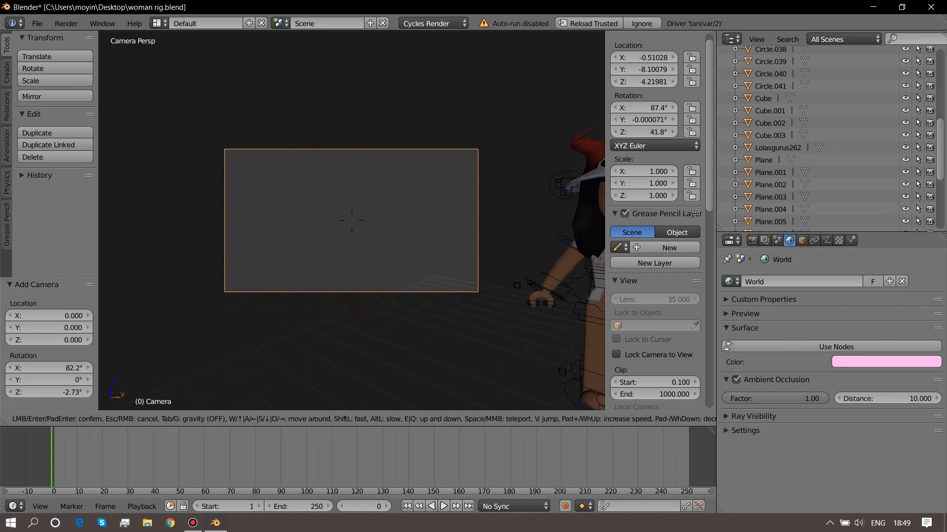
left_click(351, 220)
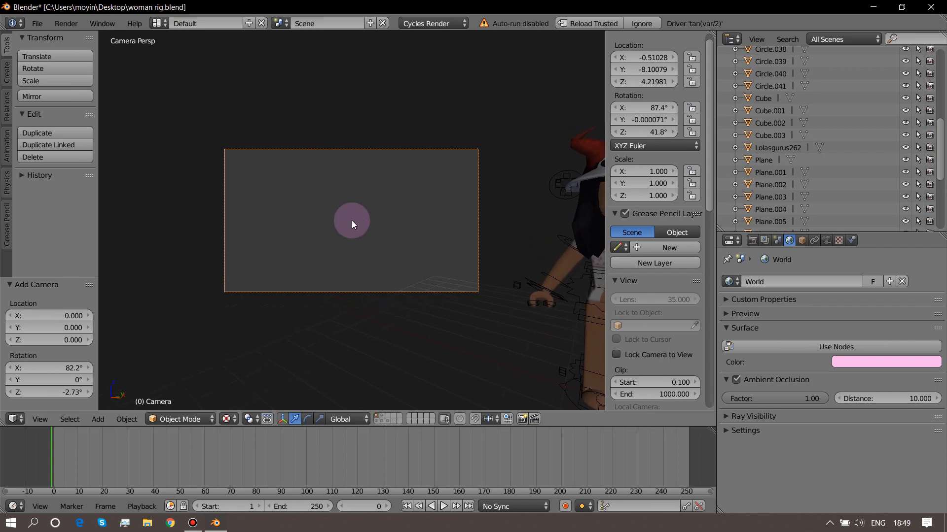
Fly the viewport from the front view around to the side of the avatar, outside the camera view.
key("KP_1")
key("shift+f")
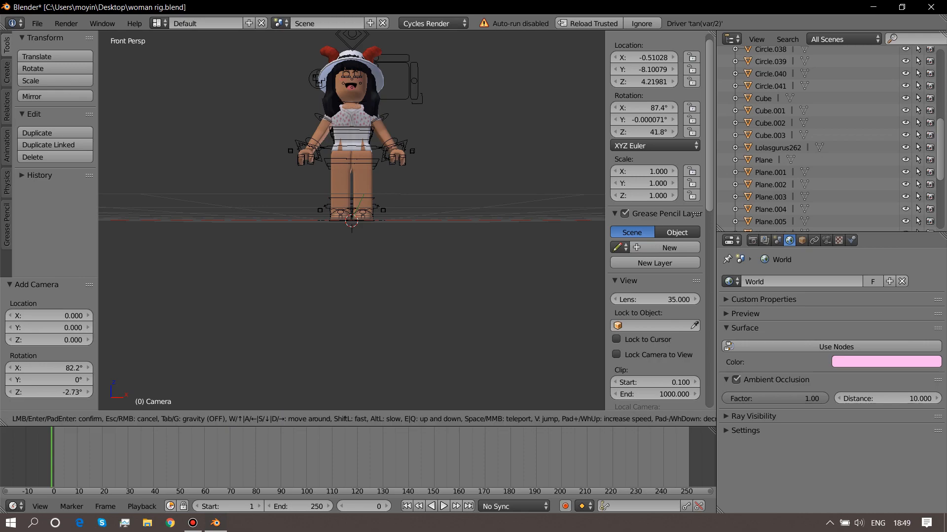
key("w")
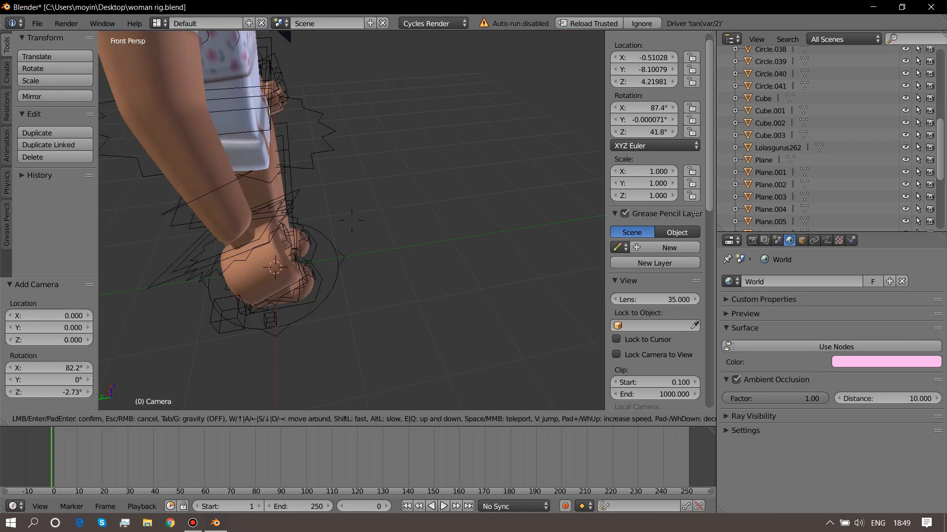
key("w")
key("s")
left_click(348, 215)
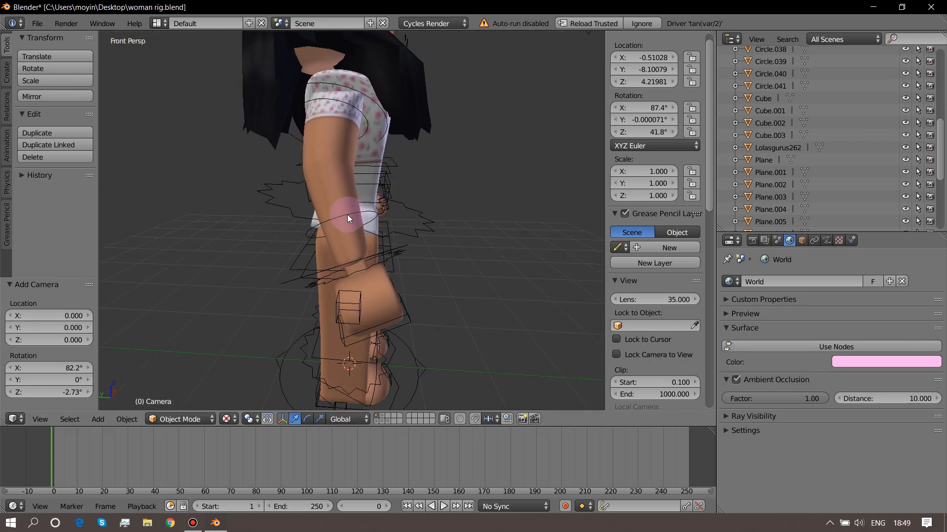
right_click(346, 215)
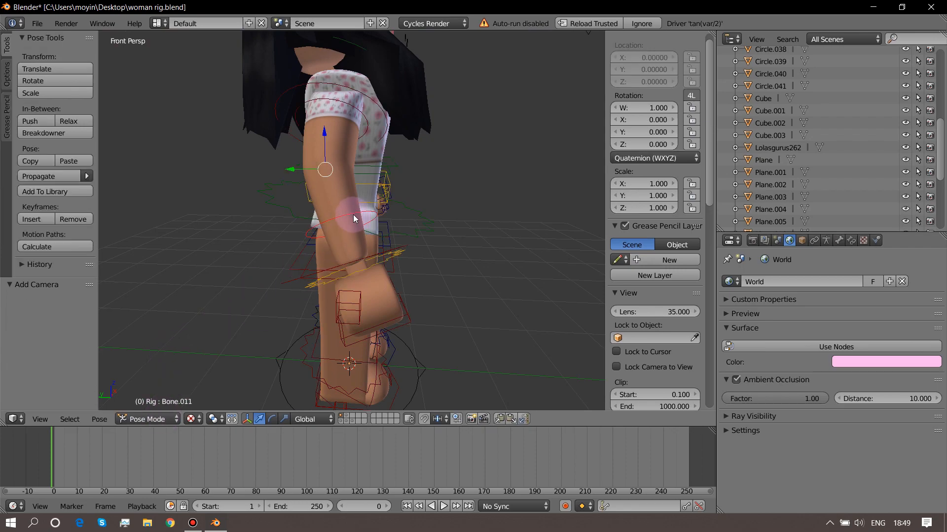
right_click(339, 298)
key("r")
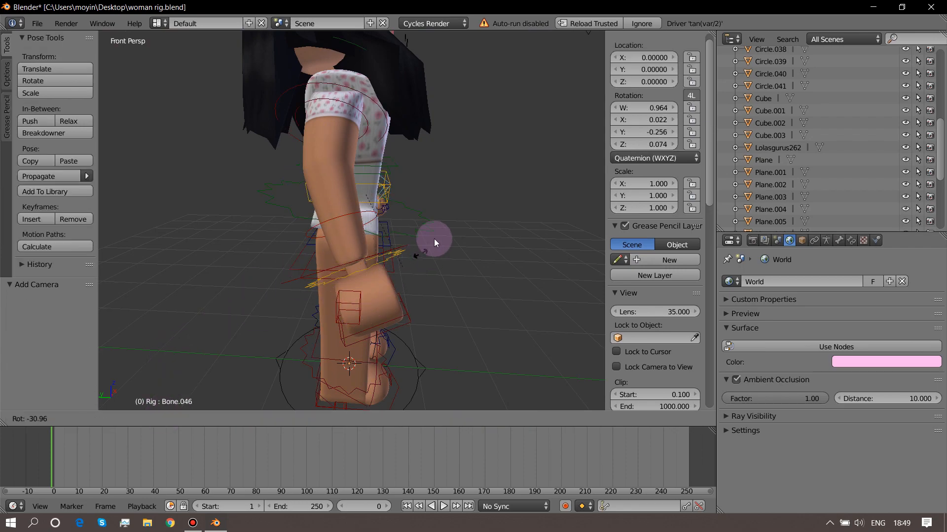
right_click(436, 235)
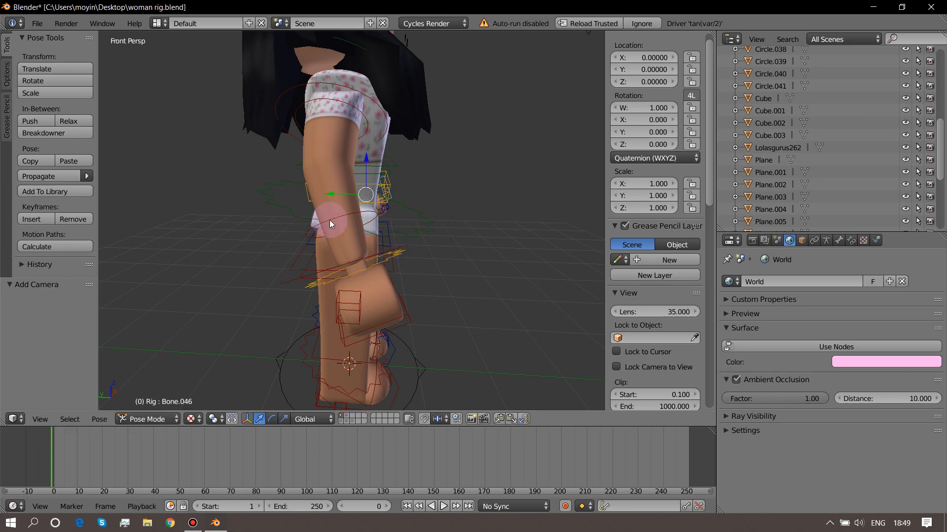
Bend the avatar's near arm by rotating its forearm bone about -102° in the side view.
right_click(342, 220)
key("r")
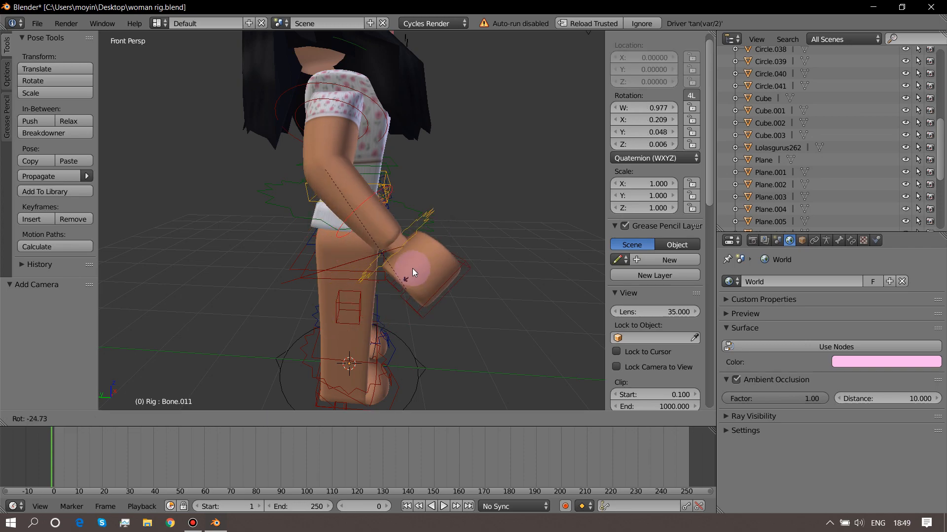
left_click(434, 126)
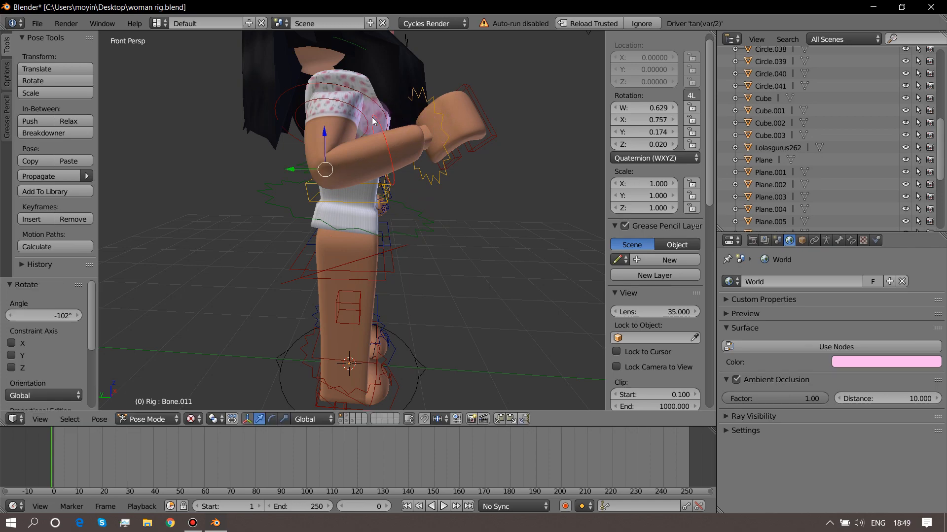
Raise the same arm by rotating its upper-arm bone about -45° in the side view.
right_click(362, 96)
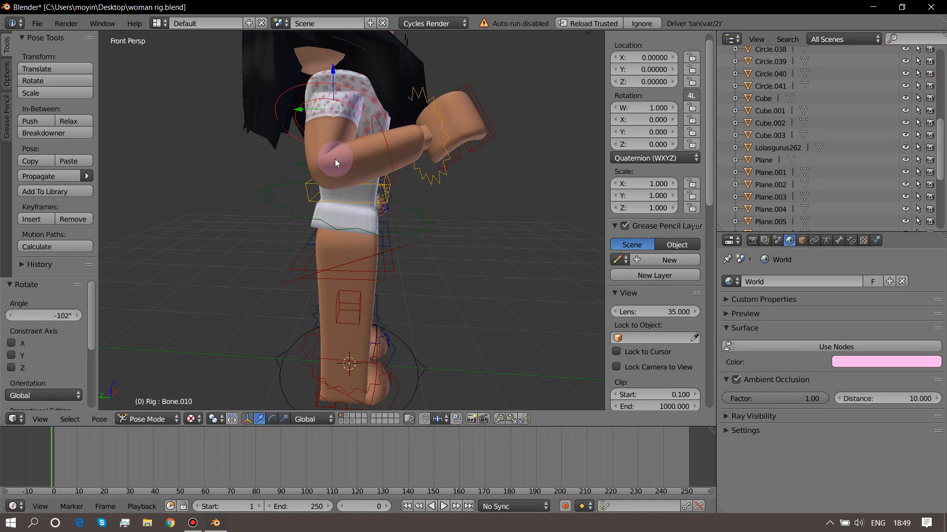
key("r")
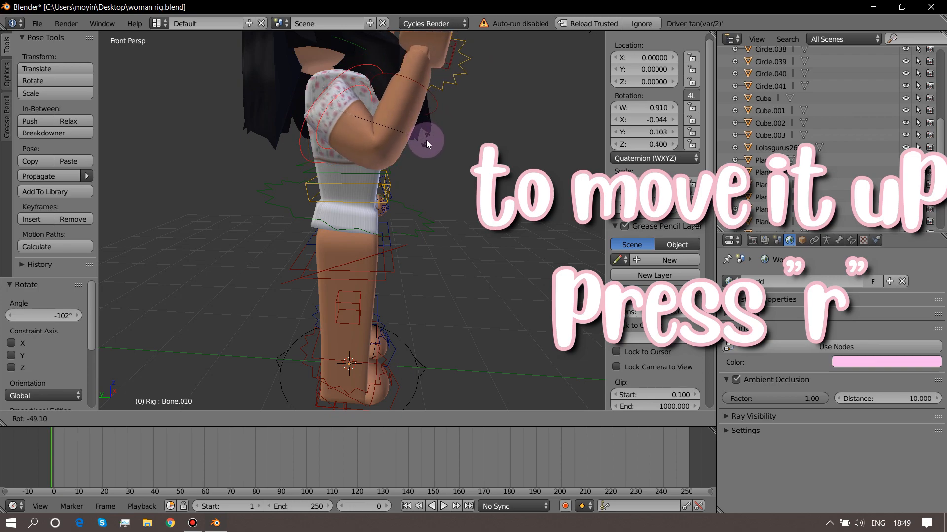
left_click(431, 150)
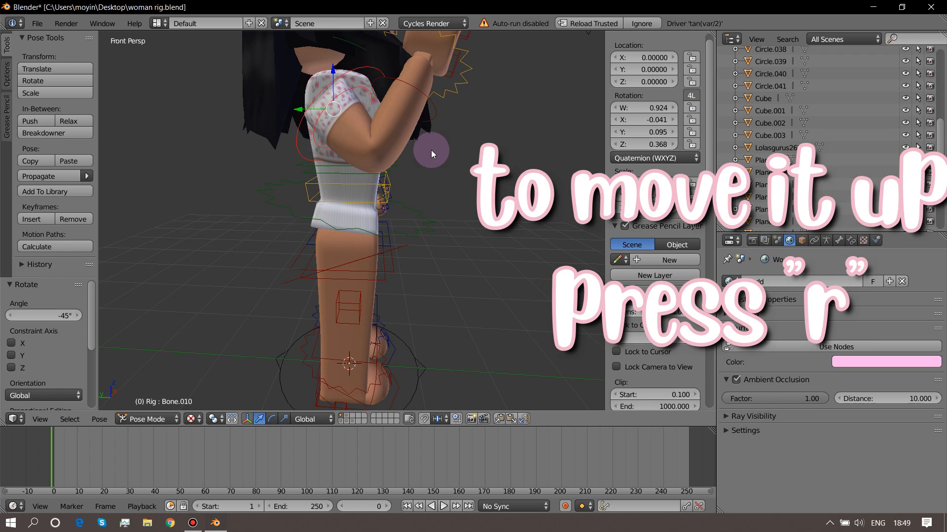
left_click(272, 419)
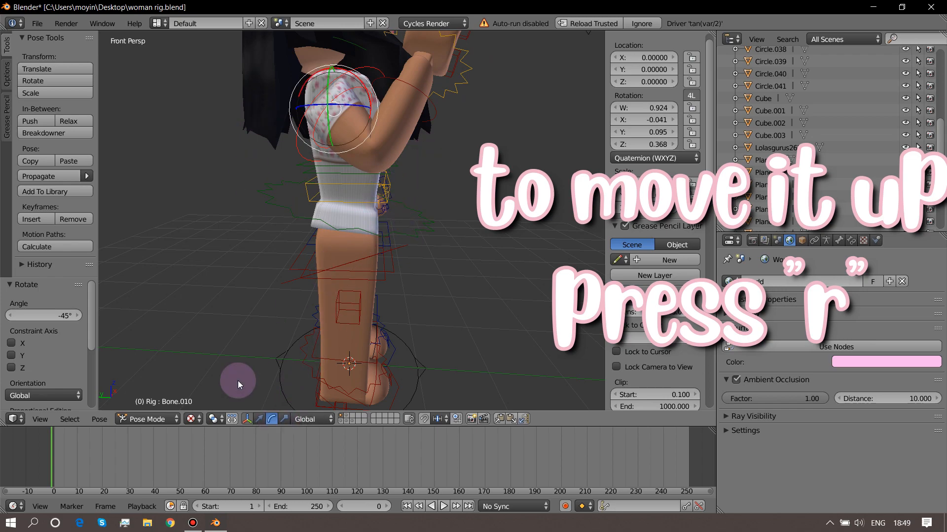
left_click(258, 421)
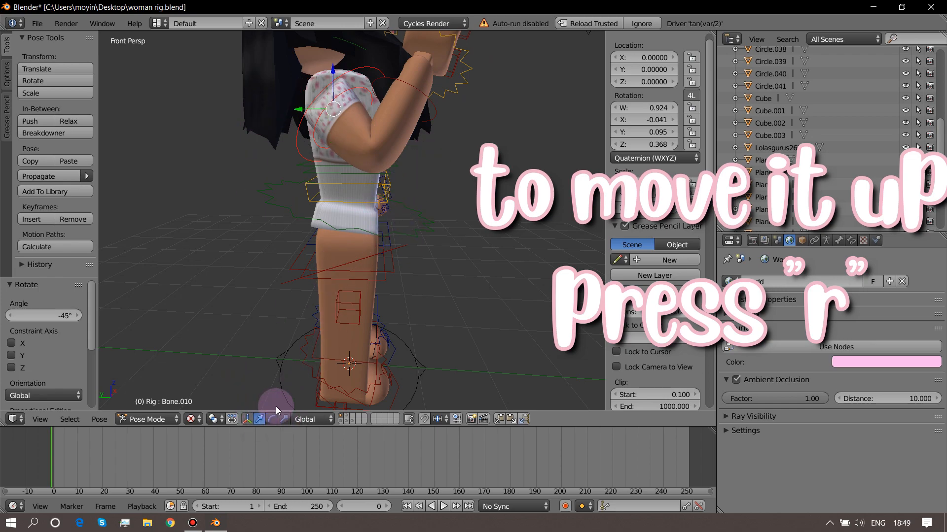
Set the render frame rate to 30 fps.
key("shift+f")
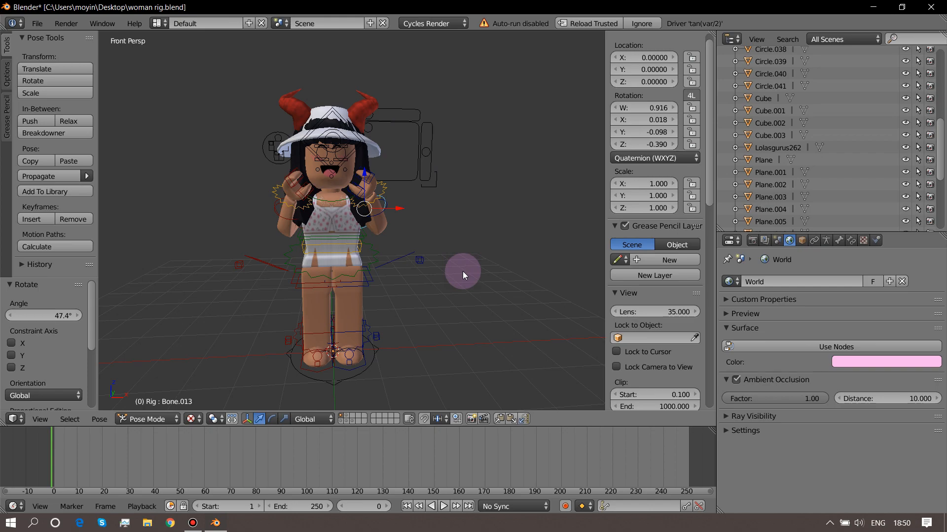
left_click(754, 241)
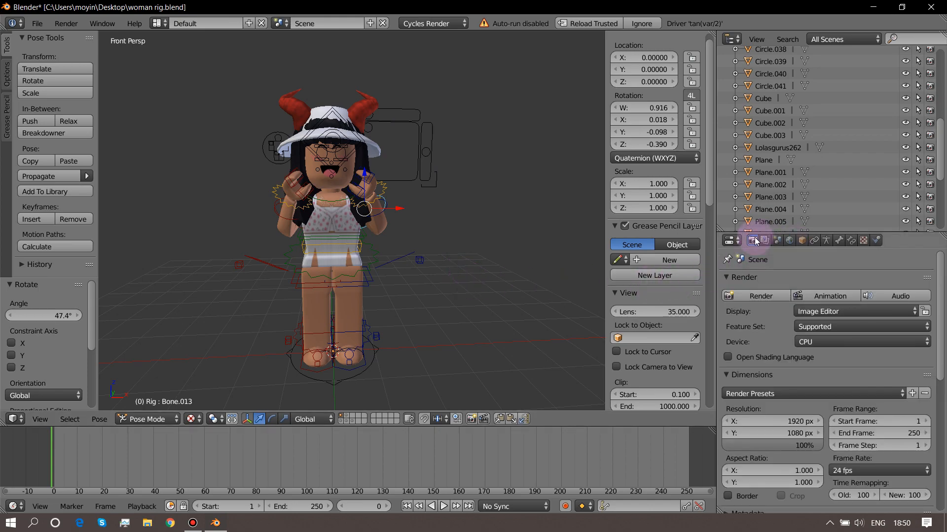
scroll(778, 314, "down", 8)
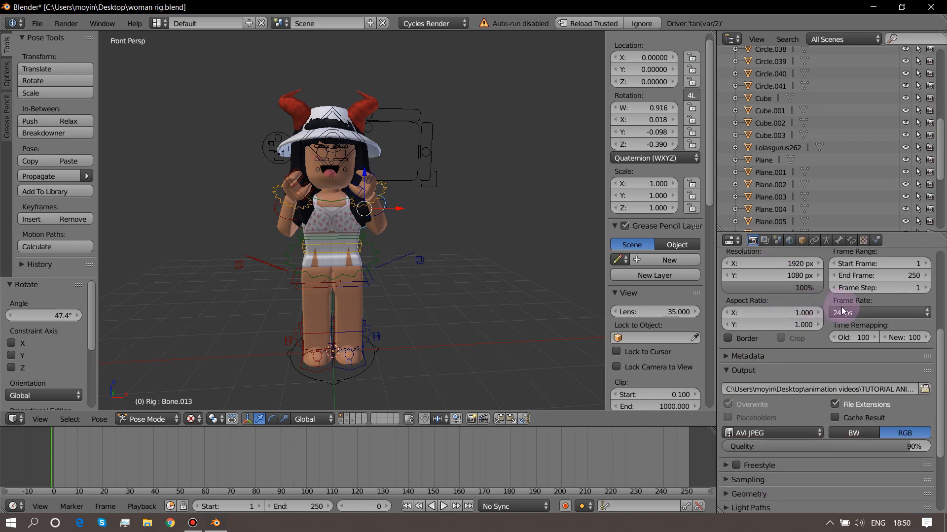
left_click(850, 312)
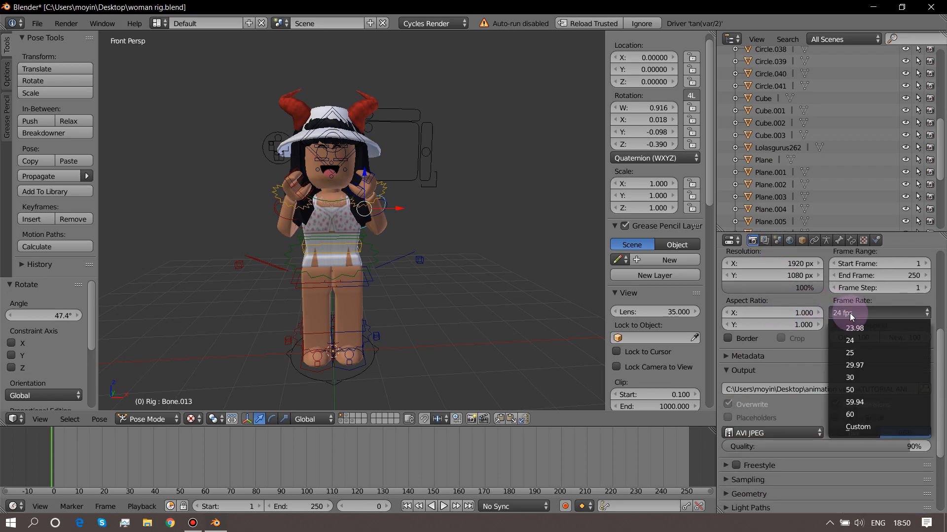
left_click(859, 377)
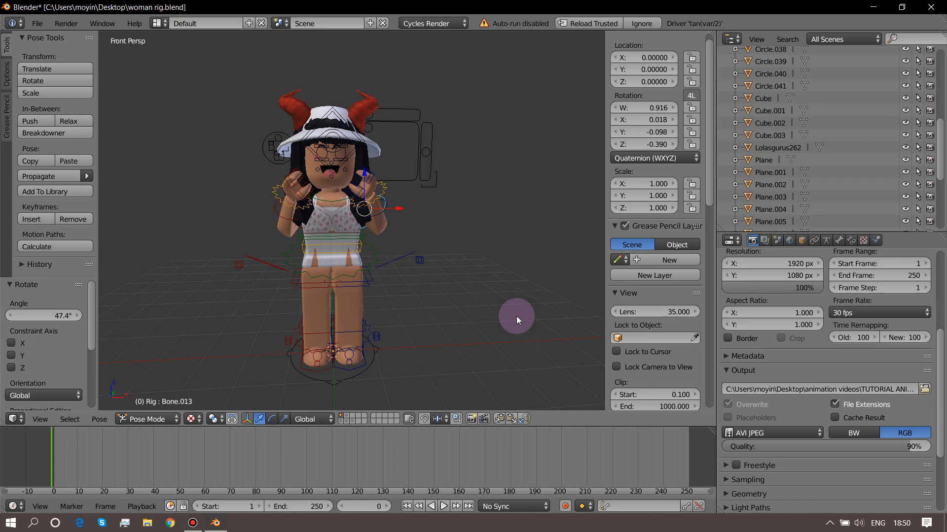
From the camera view, turn on automatic keyframing and key the camera's current placement at frame 0 with a 0° rotation.
key("KP_0")
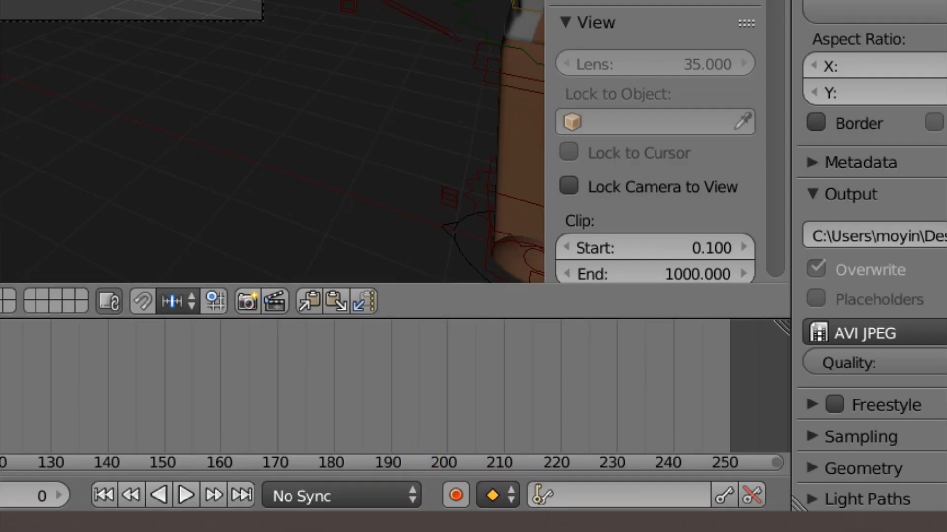
left_click(456, 493)
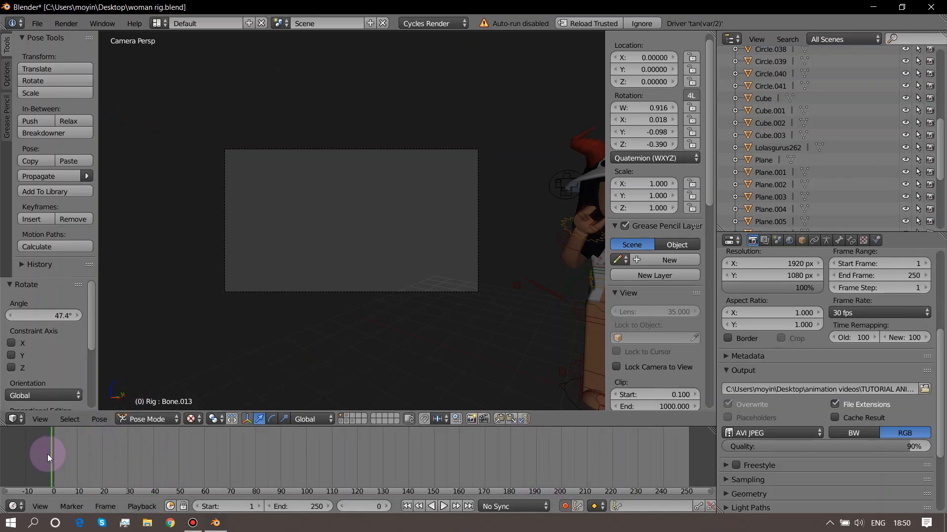
right_click(265, 291)
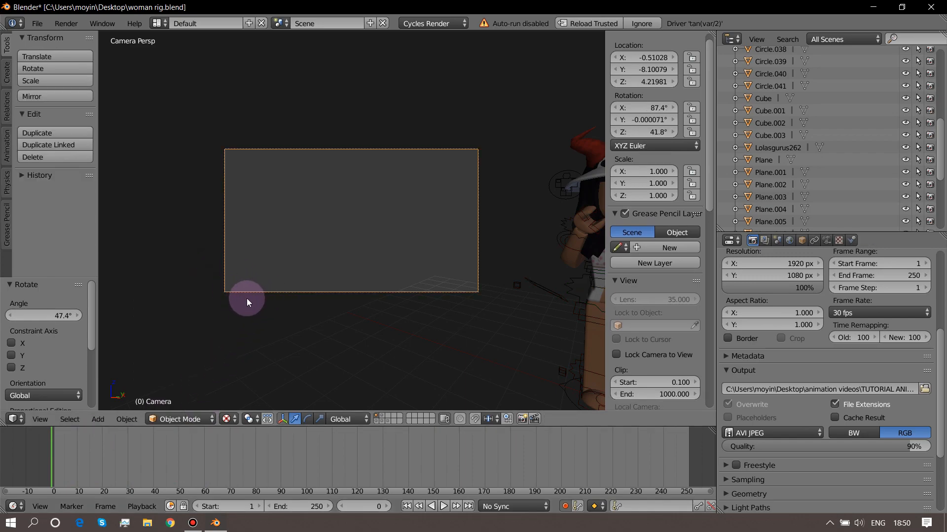
key("r")
left_click(223, 194)
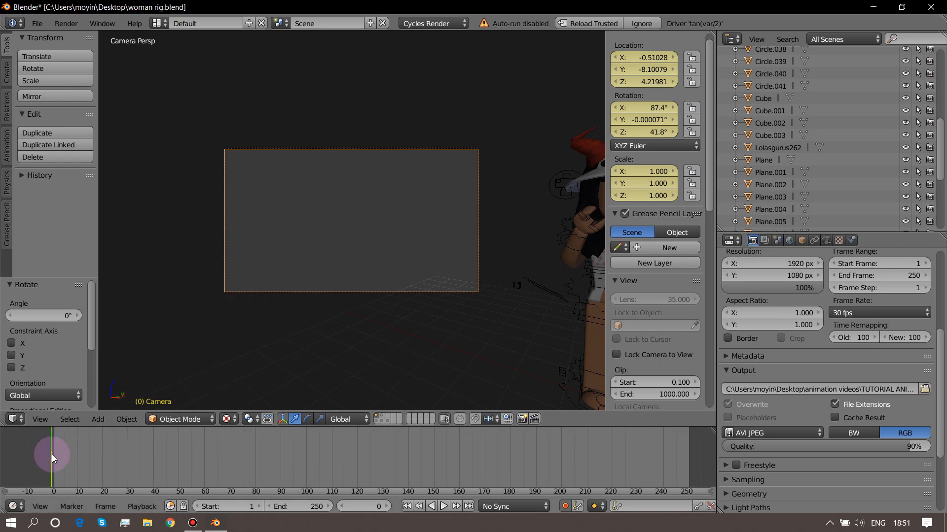
At frame 20, turn the camera to about 89.2° around X and -4.32° around Z so it faces the avatar.
key("alt+a")
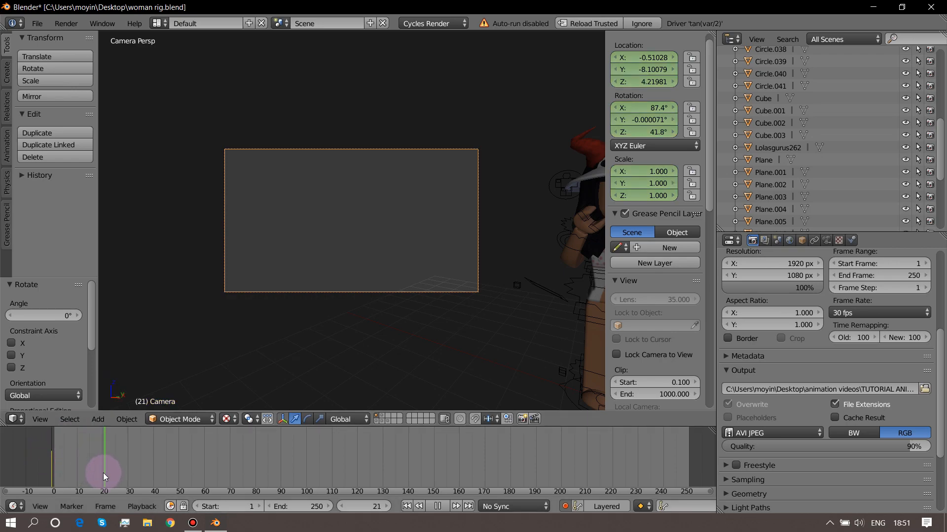
left_click(103, 472)
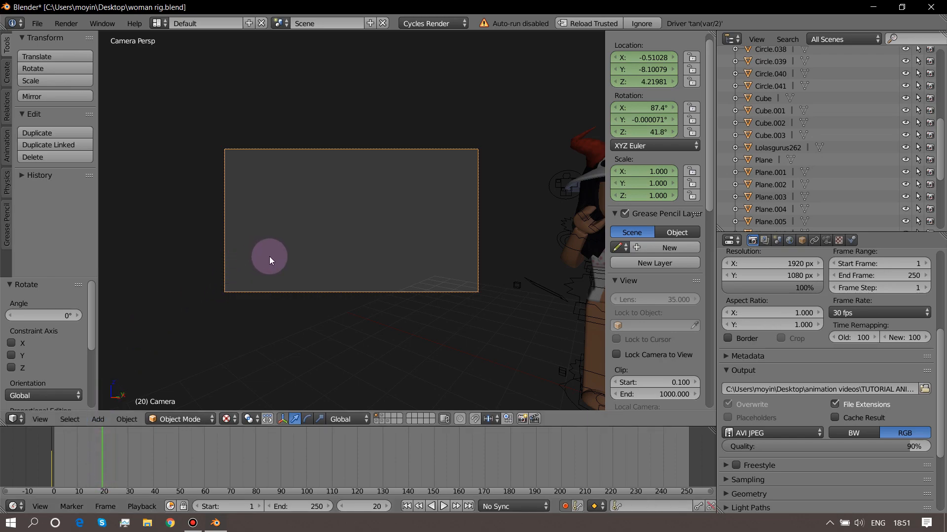
key("shift+f")
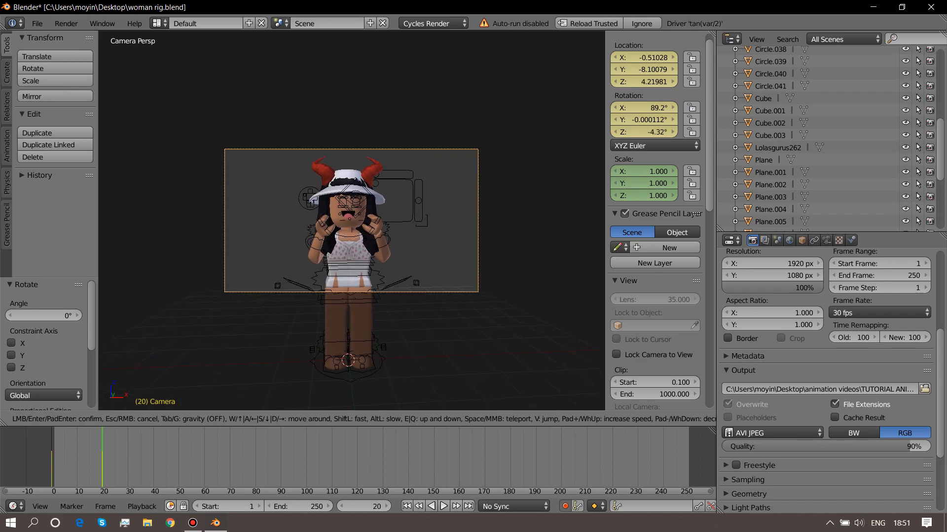
left_click(351, 221)
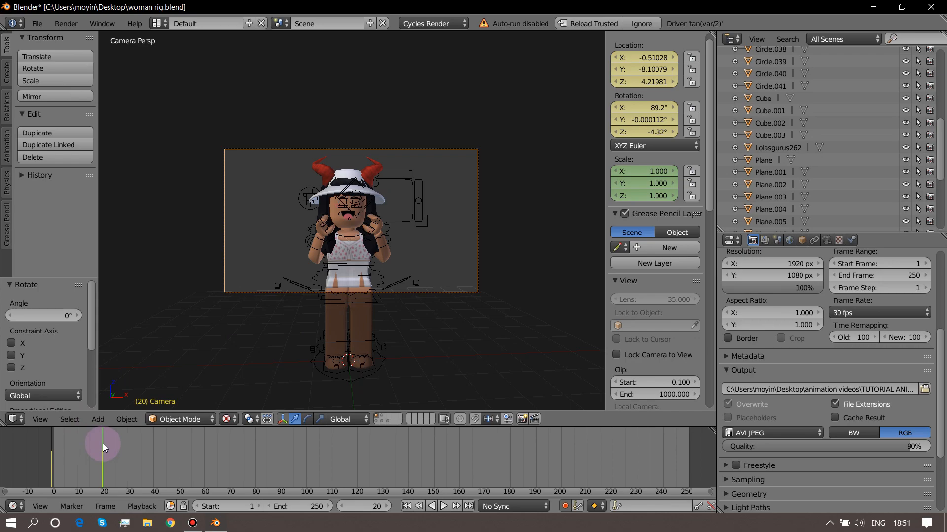
Play the camera turn from frame 0 and bring the timeline back to frame 0.
left_click_drag(103, 444, 49, 440)
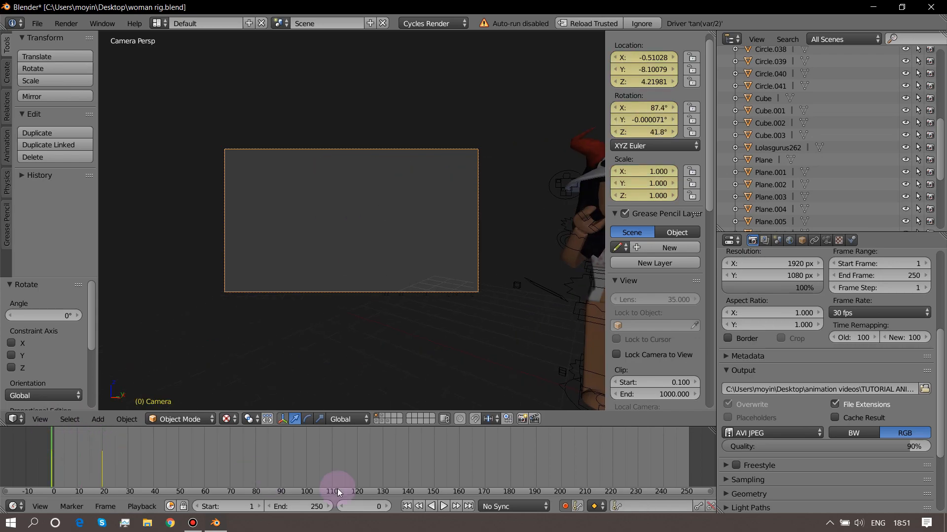
left_click(444, 506)
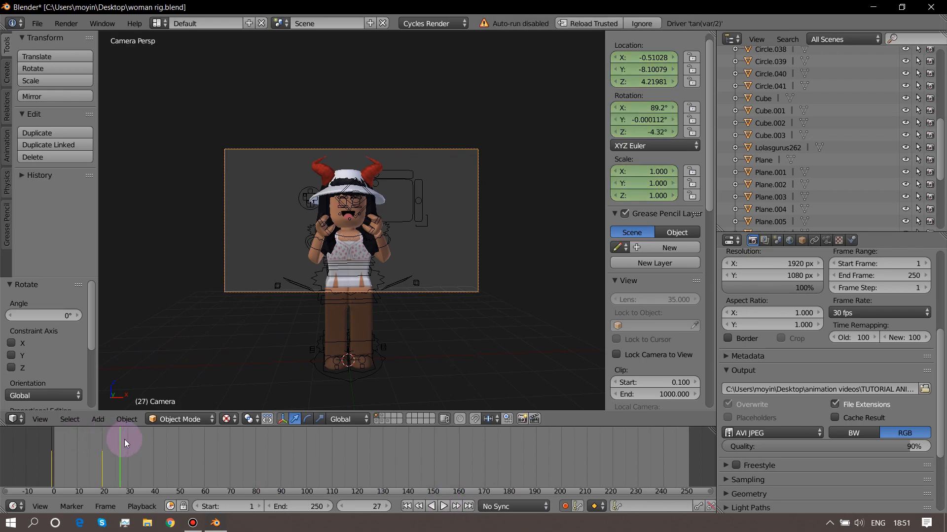
left_click_drag(119, 439, 55, 488)
key("Escape")
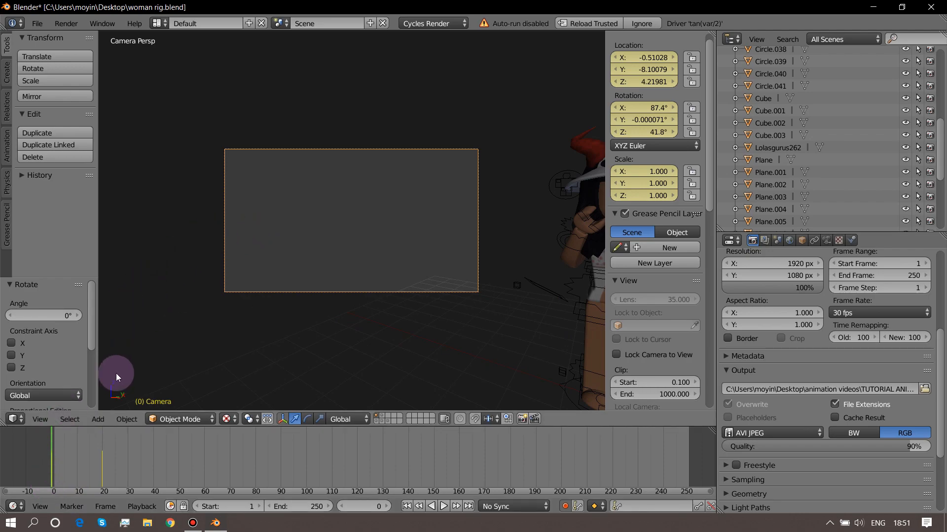
Replay the camera turn and scrub around frame 20 to review the motion.
key("alt+a")
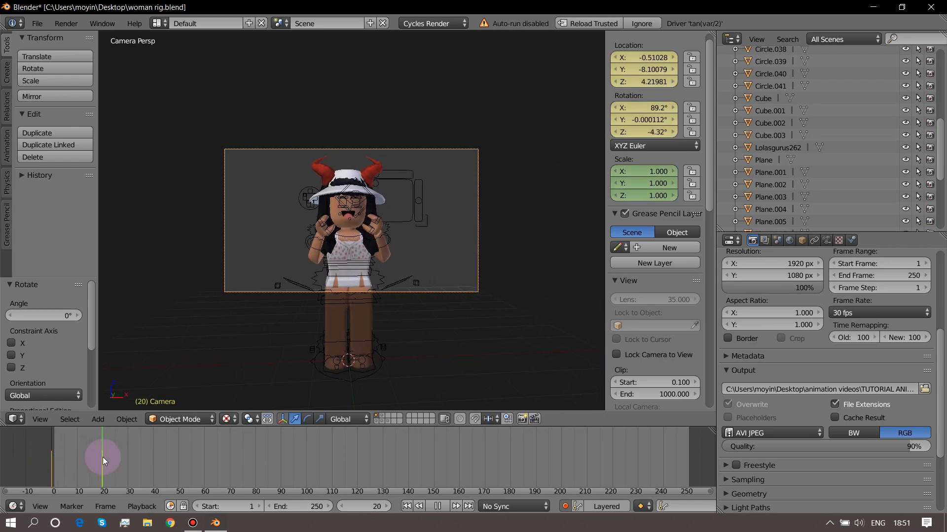
left_click_drag(103, 457, 99, 451)
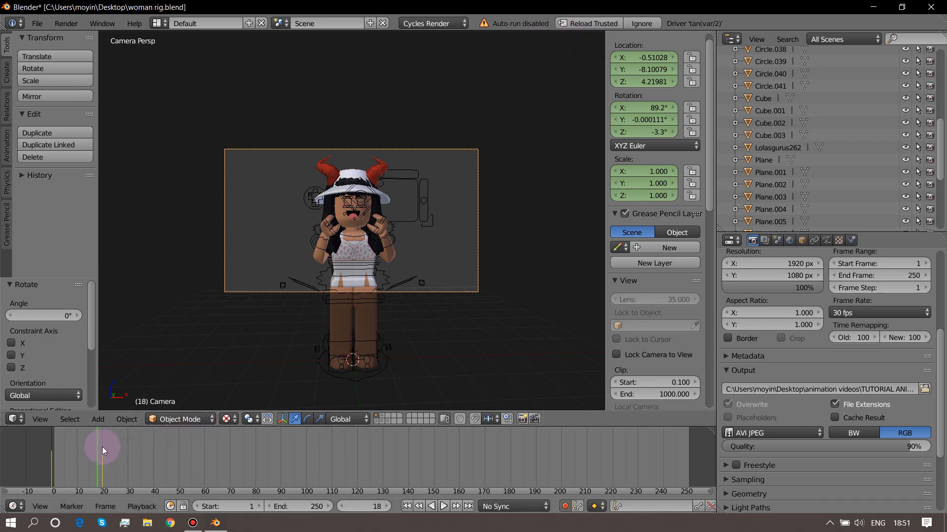
key("alt+a")
key("alt+a")
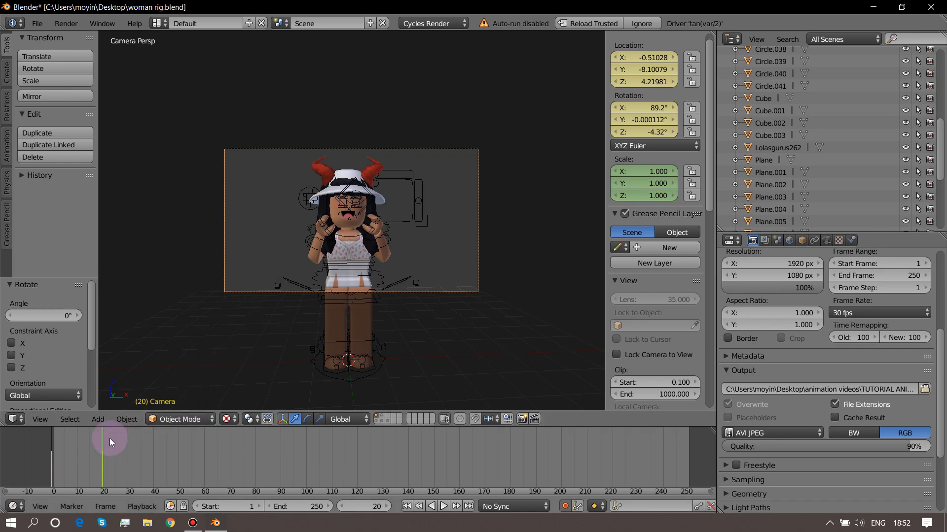
Set the current frame to 10 and leave the camera view for the front view.
left_click_drag(103, 437, 75, 438)
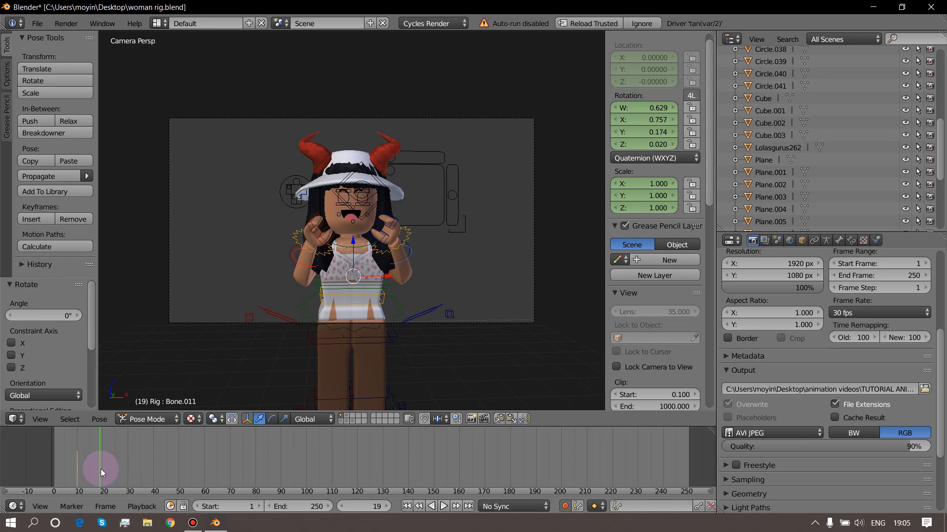
left_click_drag(101, 469, 77, 460)
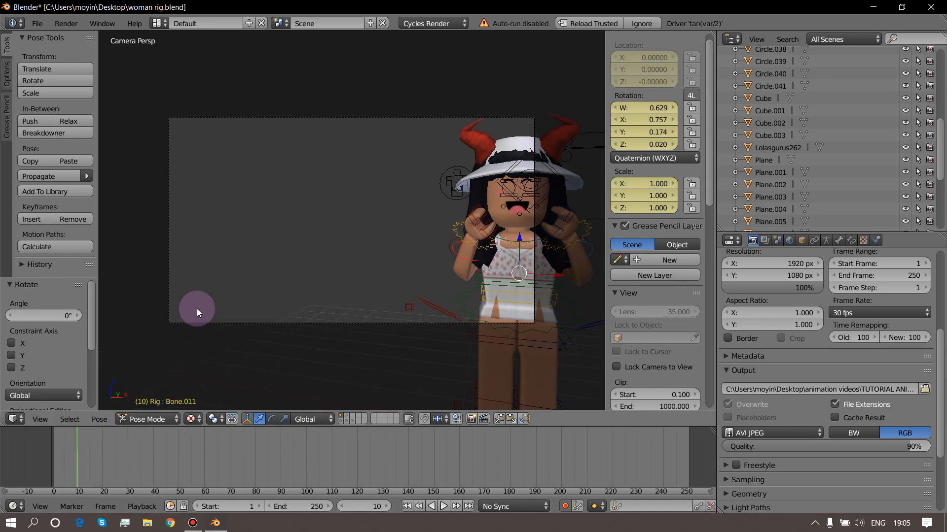
key("KP_1")
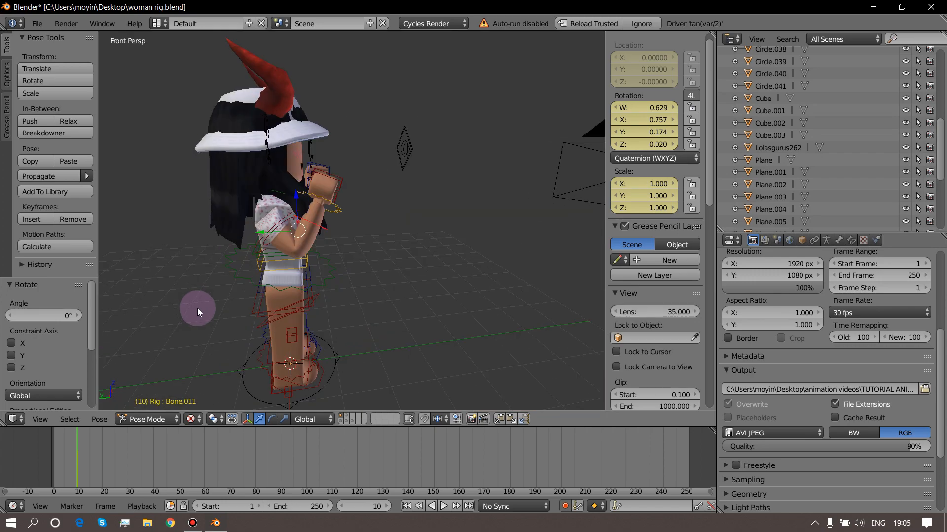
left_click(565, 508)
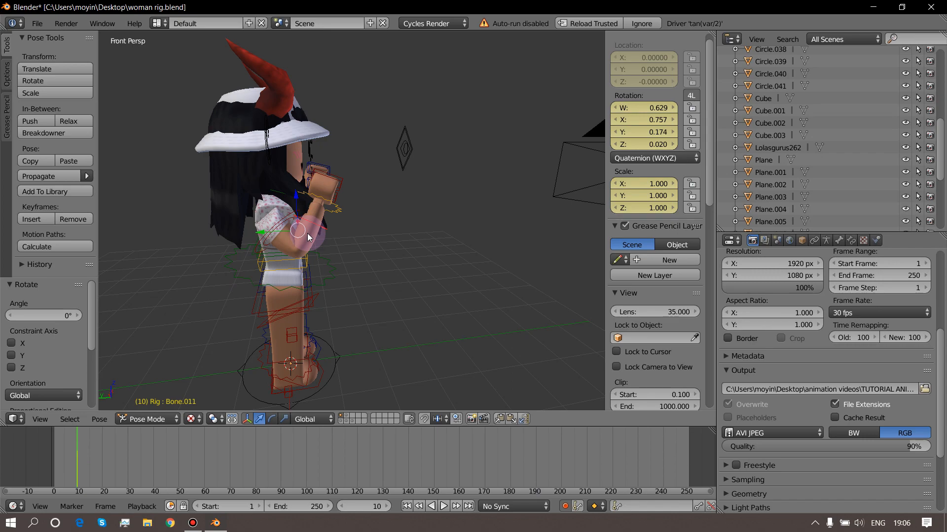
key("r")
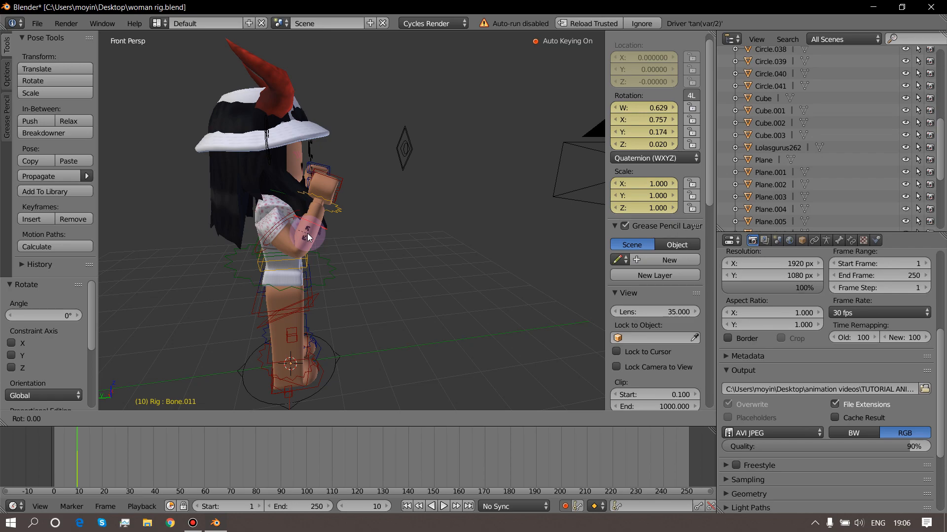
key("Escape")
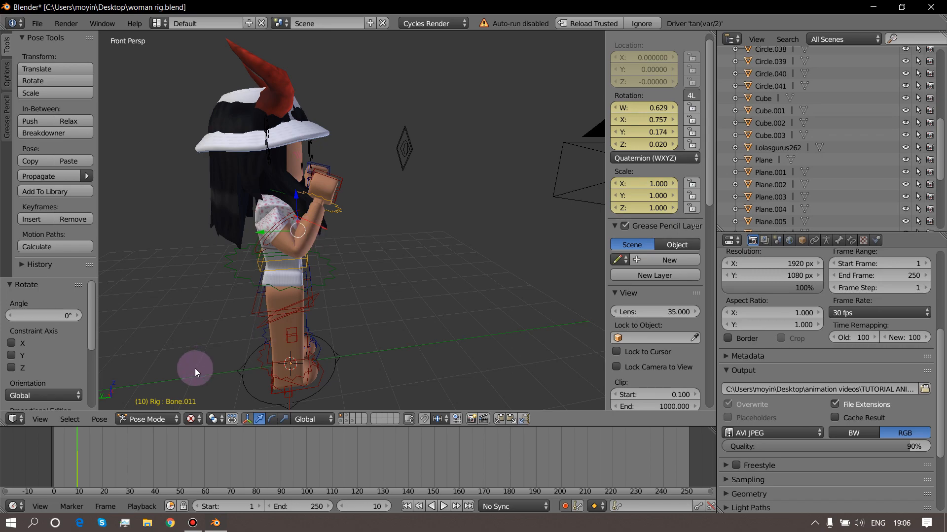
Preview the animation, move the current frame to 29, and check the avatar's pose through the camera.
key("alt+a")
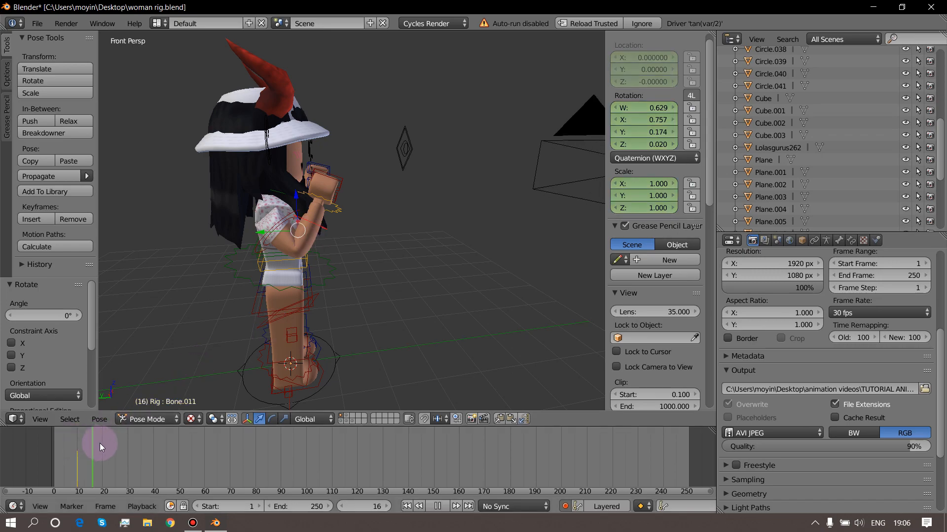
left_click_drag(99, 442, 125, 449)
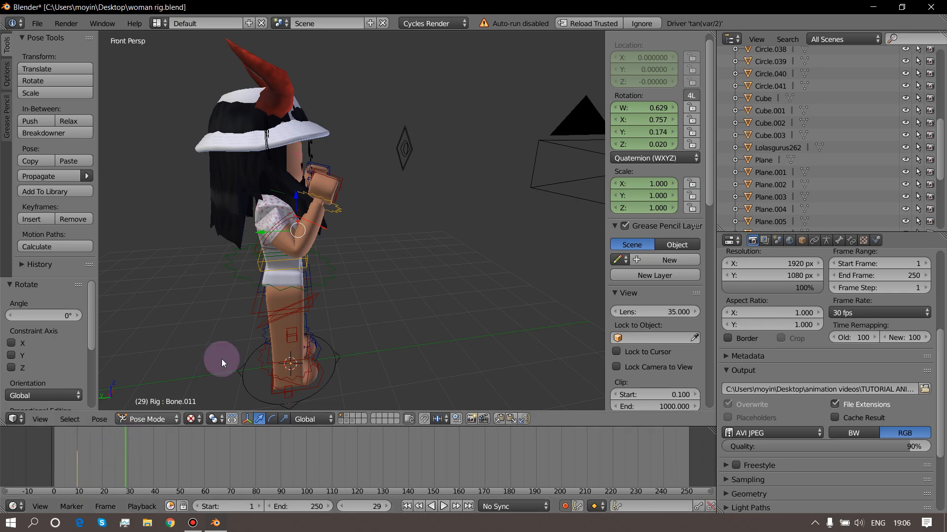
key("KP_0")
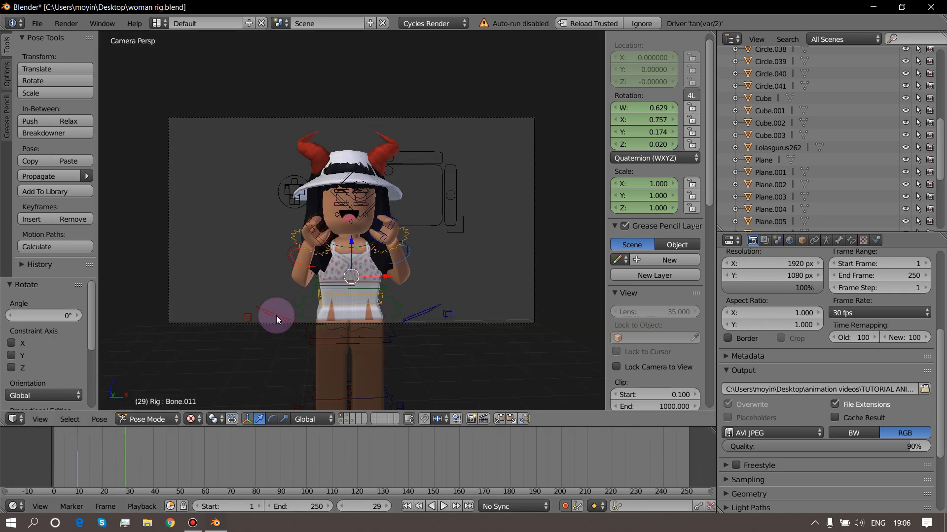
key("KP_1")
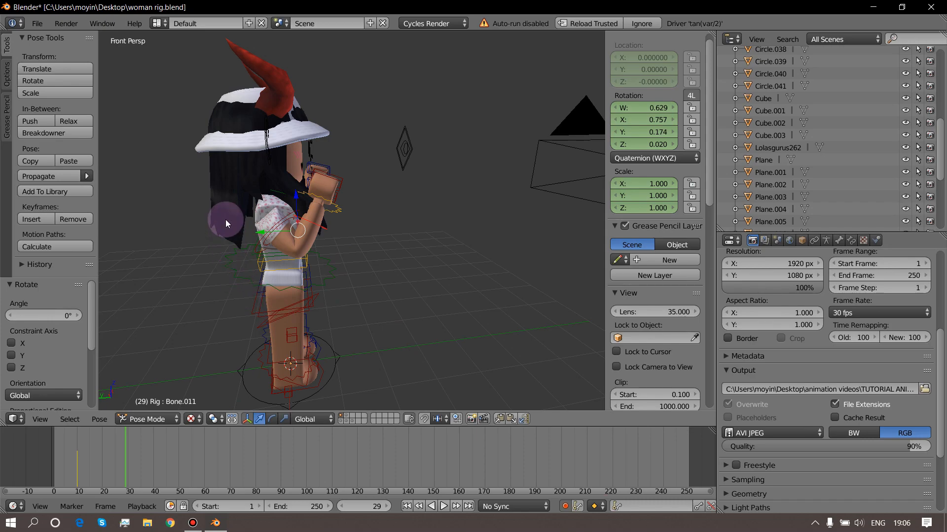
Turn off automatic keyframing and try to lower the avatar's right arm by rotating the forearm about 166° and adjusting the upper arm.
left_click(567, 507)
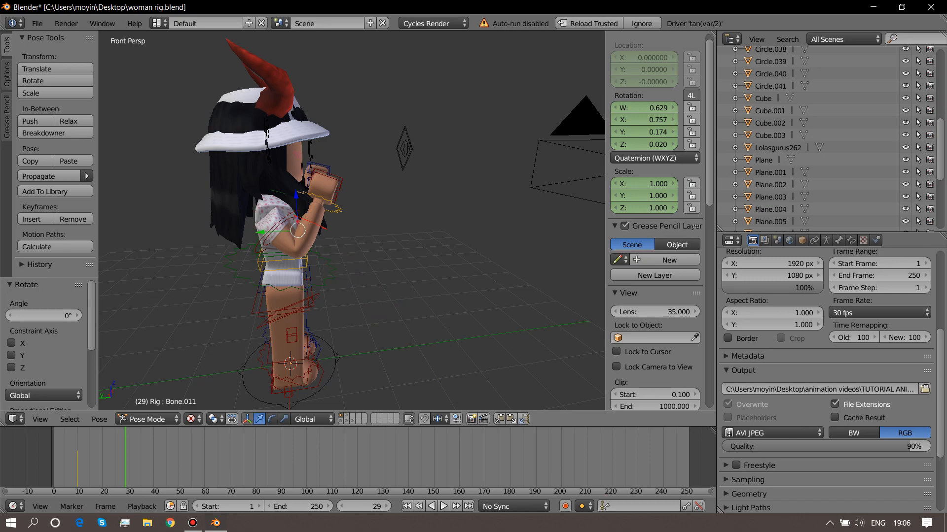
scroll(330, 249, "up", 2)
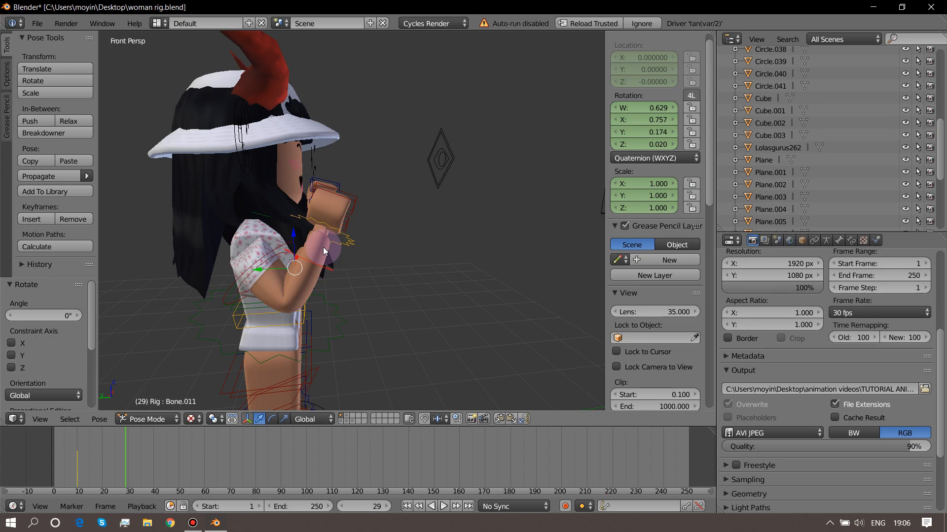
key("r")
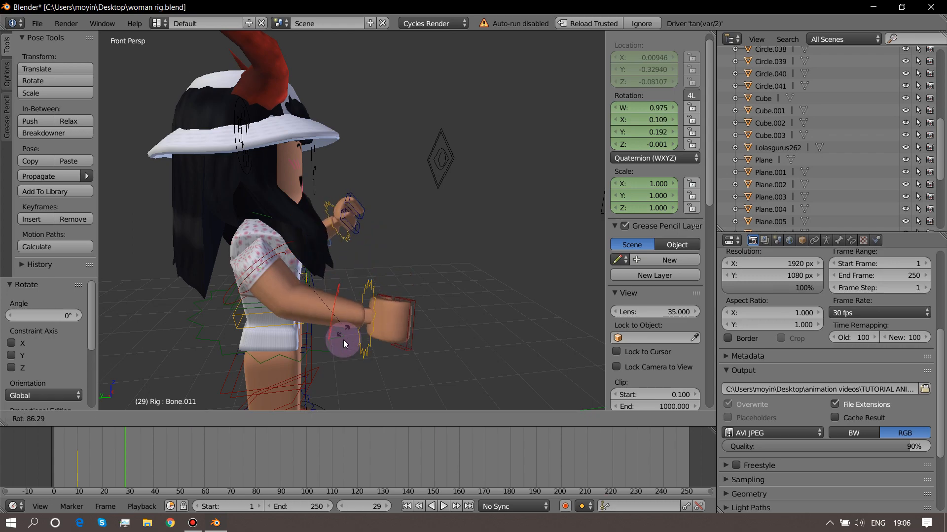
left_click(235, 358)
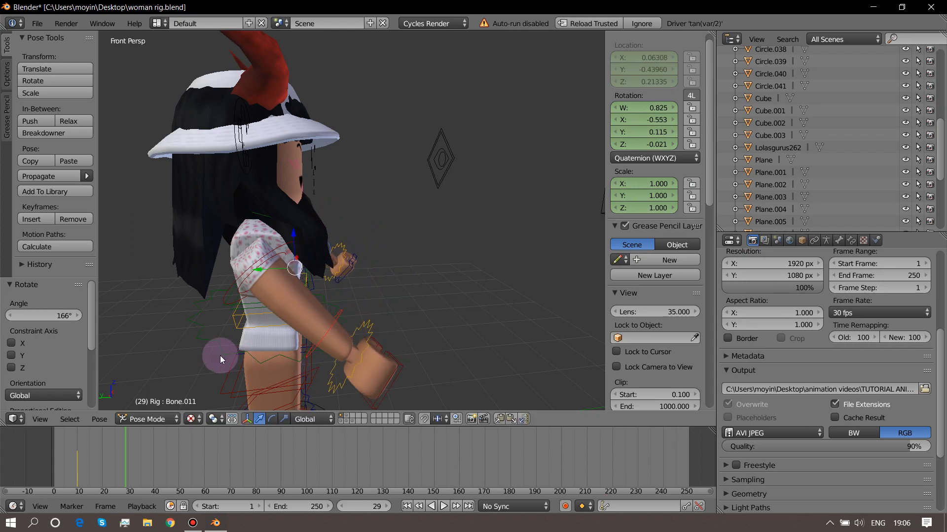
right_click(245, 276)
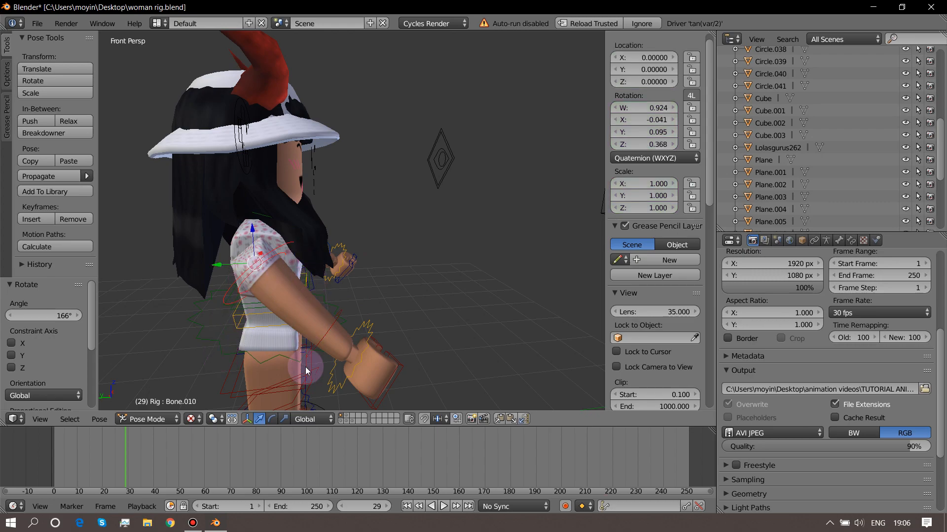
key("r")
left_click(251, 383)
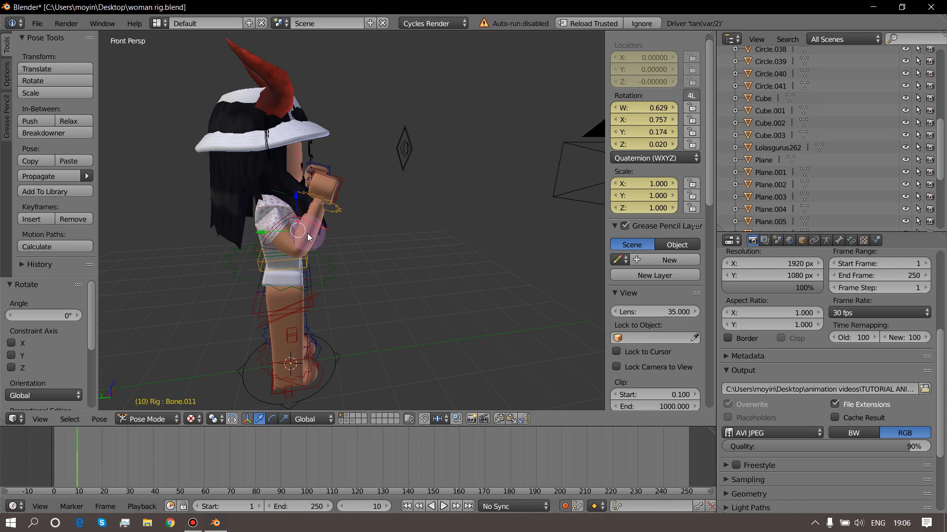
Keyframe the right forearm's existing pose at frame 10 using a zero rotation, and advance to frame 29, checking the camera view.
key("r")
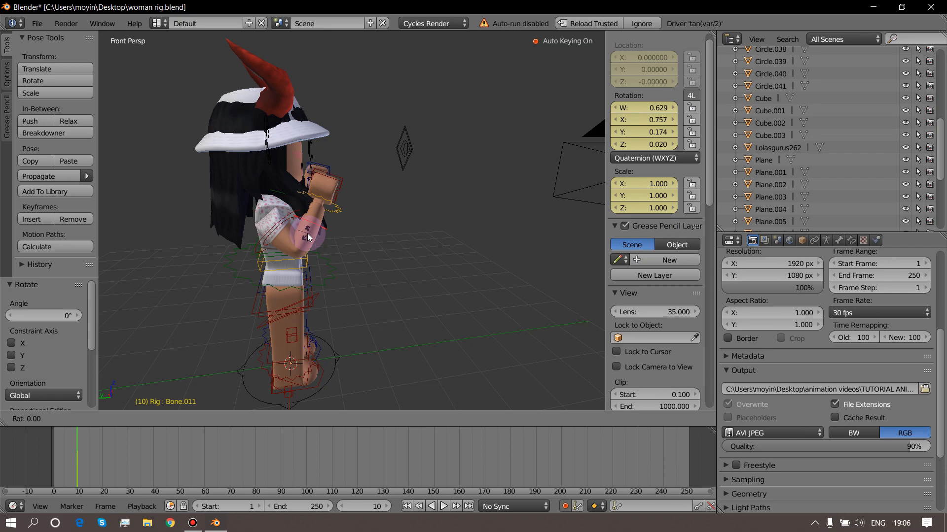
left_click(308, 234)
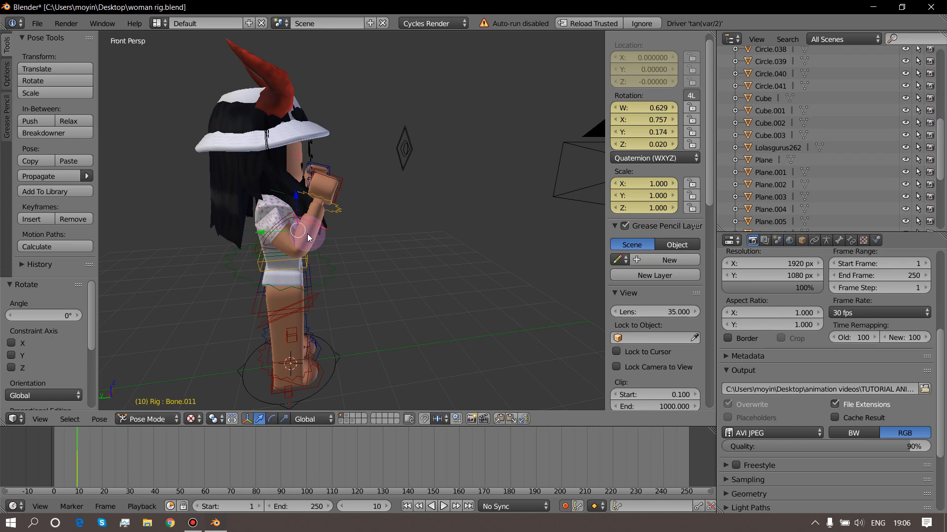
left_click_drag(72, 441, 126, 449)
middle_click_drag(276, 316, 276, 315)
key("KP_0")
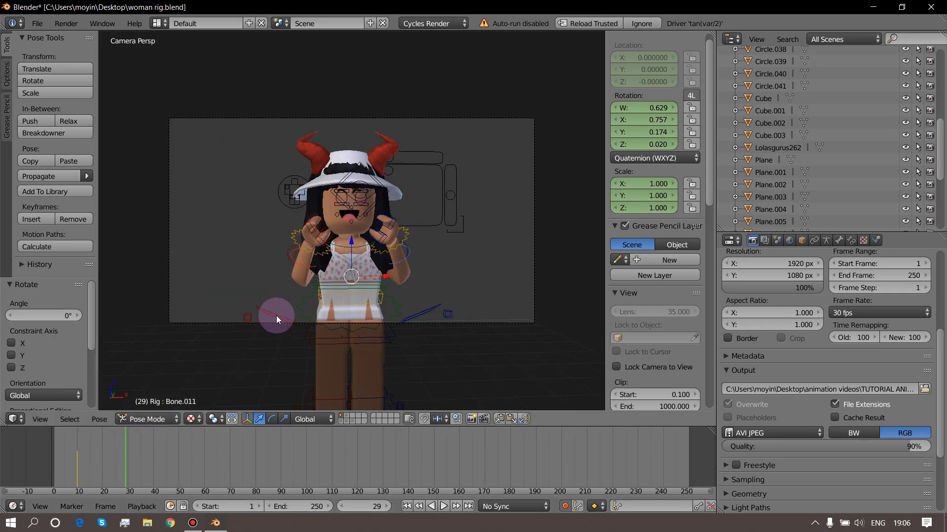
key("KP_0")
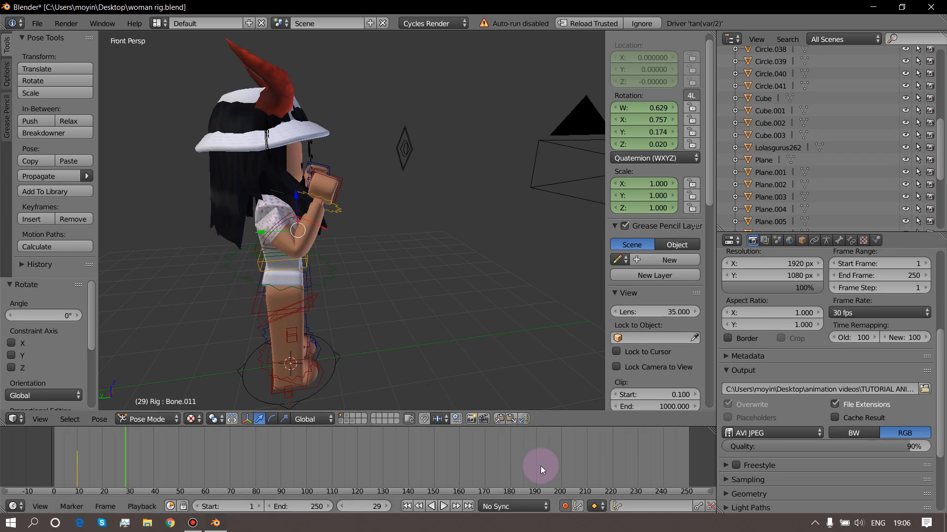
With automatic keyframing off at frame 29, lower the avatar's right arm by rotating its forearm about 166° and upper arm about 28.7°.
left_click(566, 507)
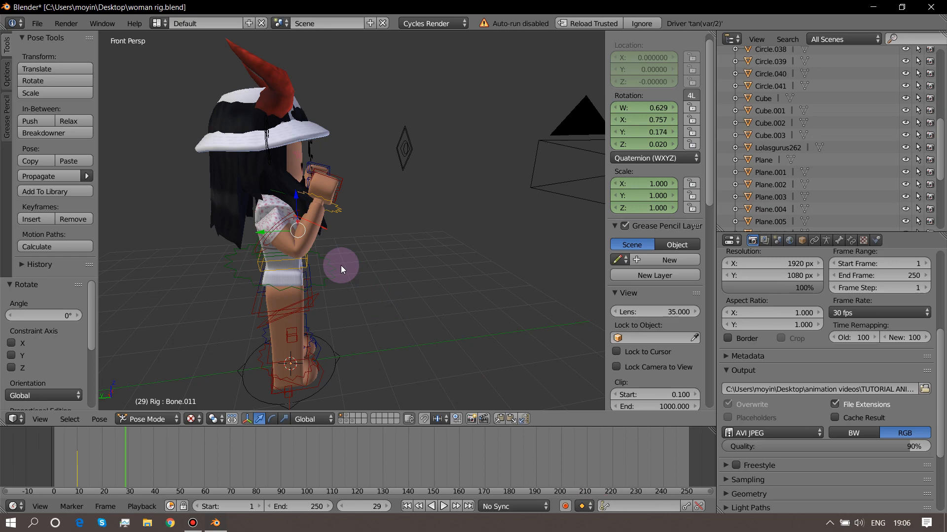
scroll(352, 220, "up", 3)
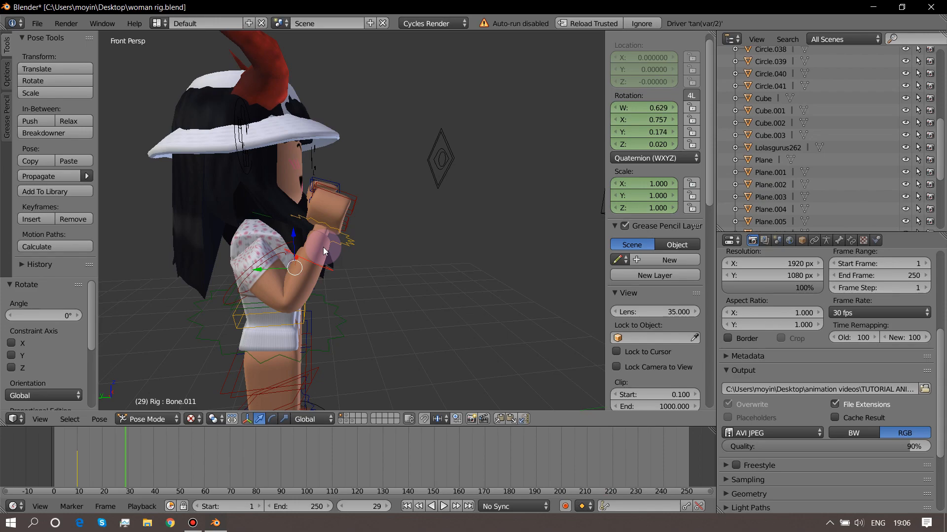
key("r")
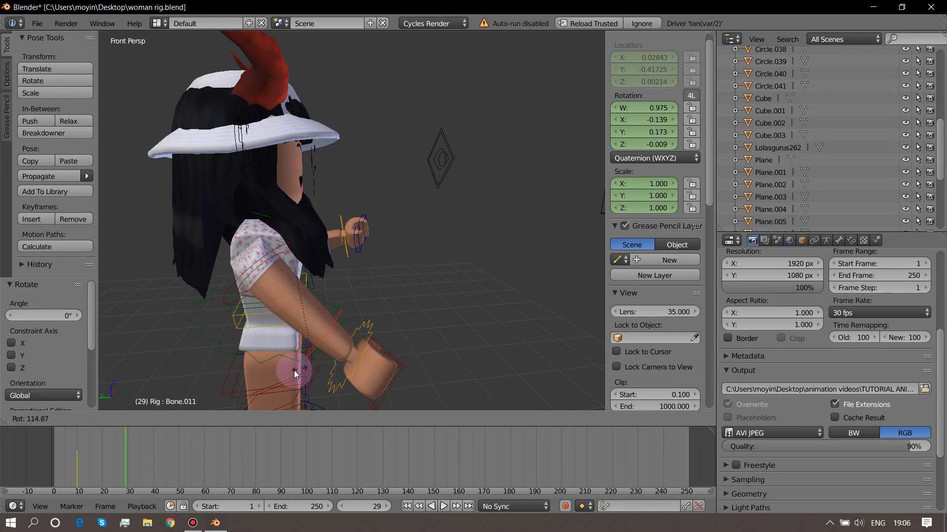
left_click(220, 356)
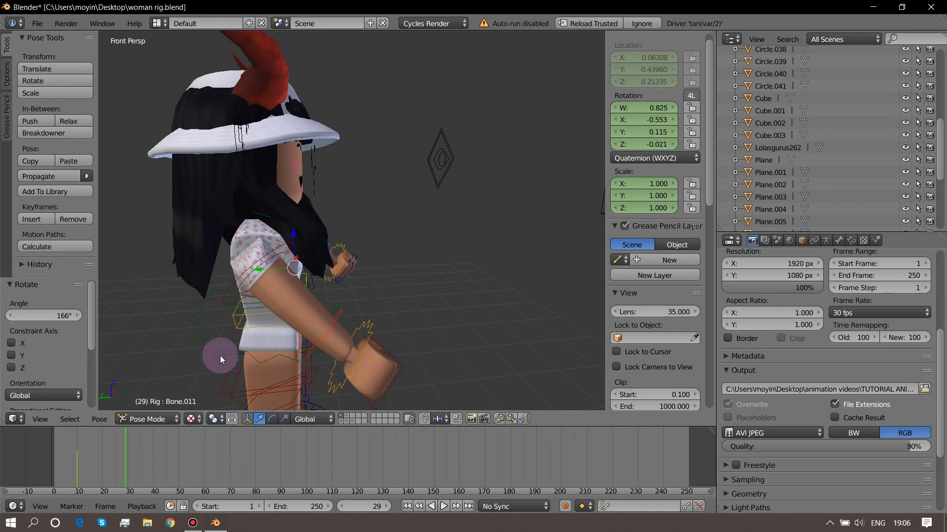
right_click(246, 277)
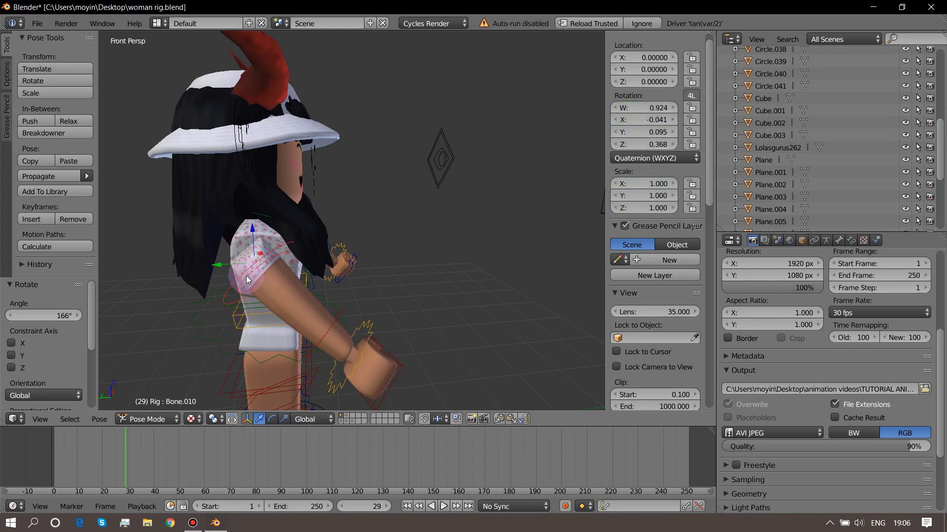
key("r")
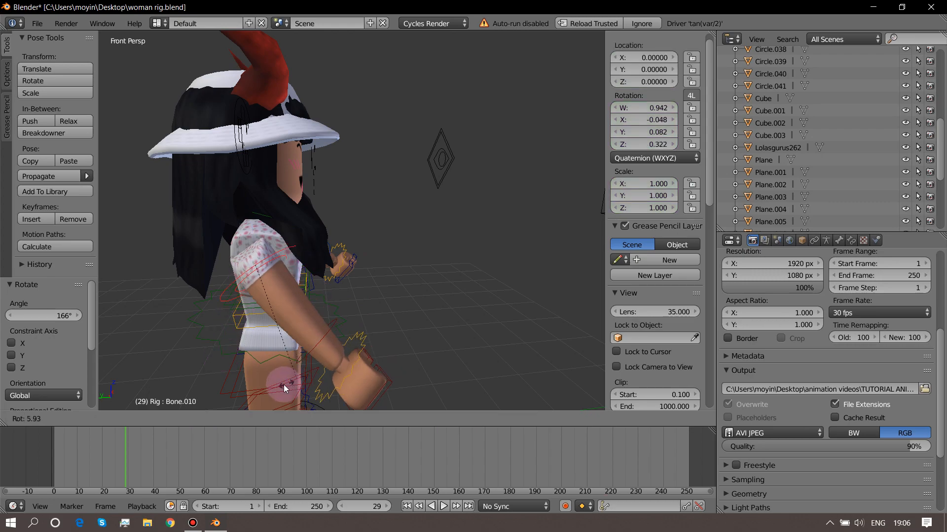
left_click(249, 381)
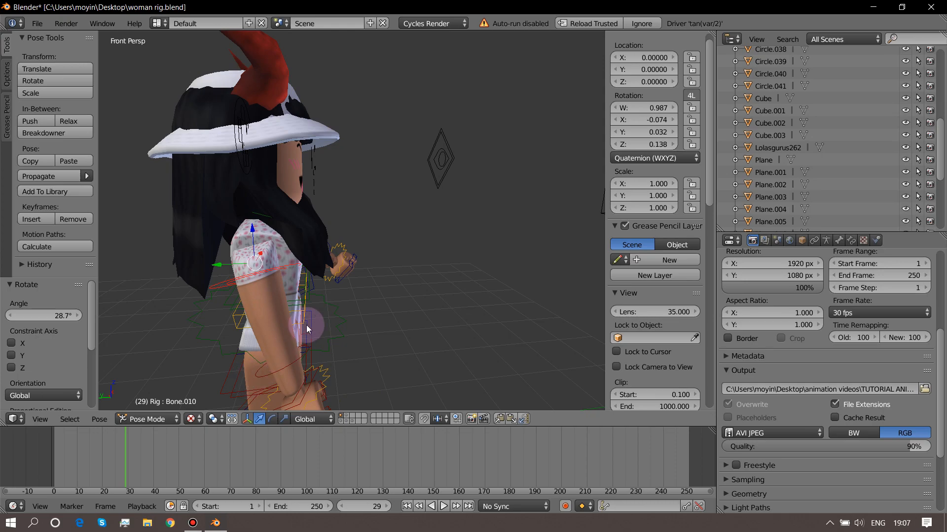
At frame 60, raise the avatar's left arm by rotating Bone.013 about -114° and shifting it about -0.137 along the X axis.
key("shift+f")
key("d")
key("w")
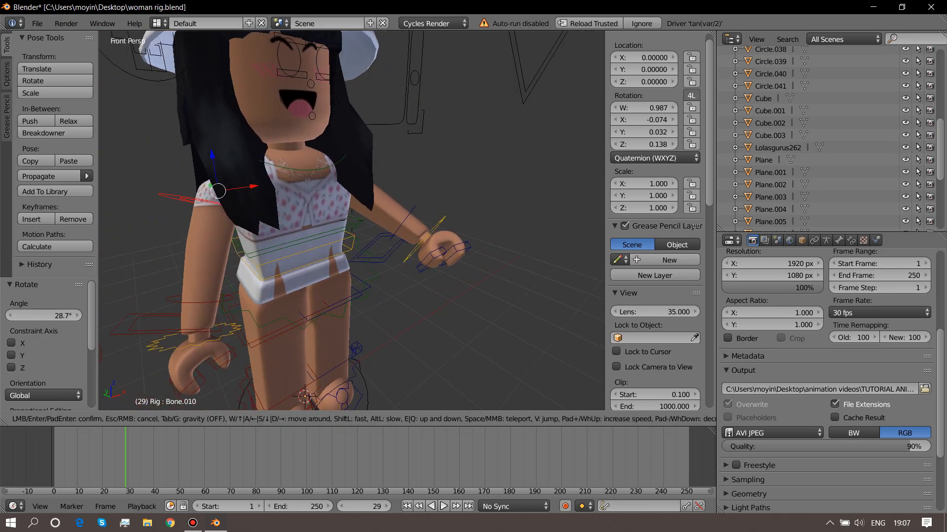
key("s")
key("w")
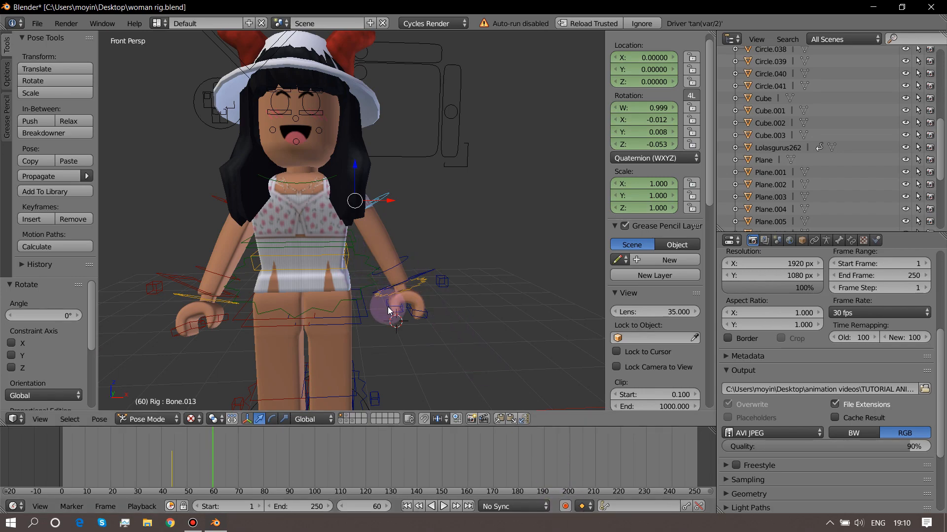
key("r")
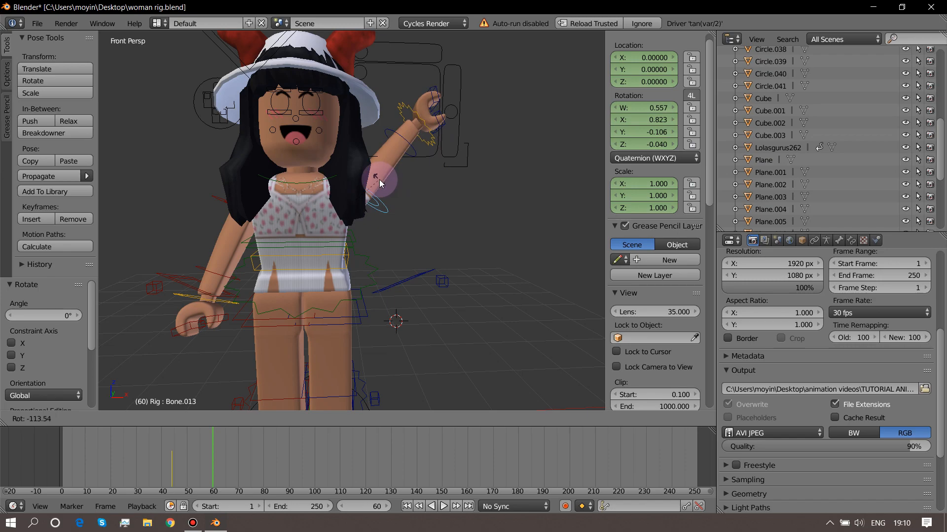
left_click(379, 180)
key("g")
key("x")
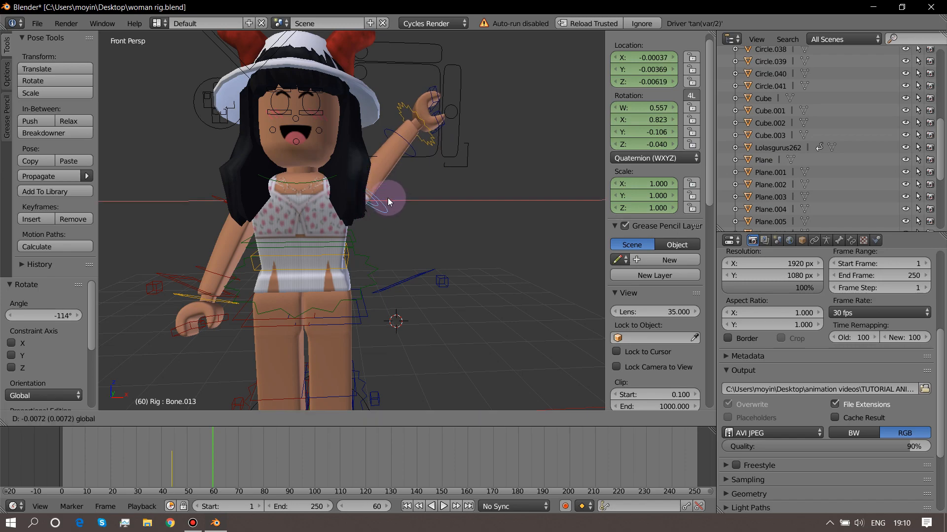
left_click(382, 196)
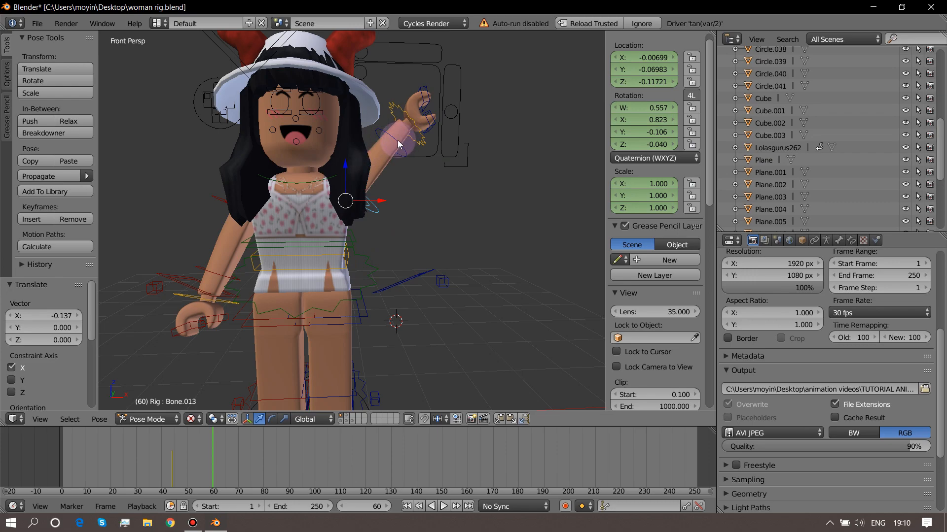
Fly around the avatar and inspect the raised left arm's placement from the front and from above.
key("shift+f")
key("w")
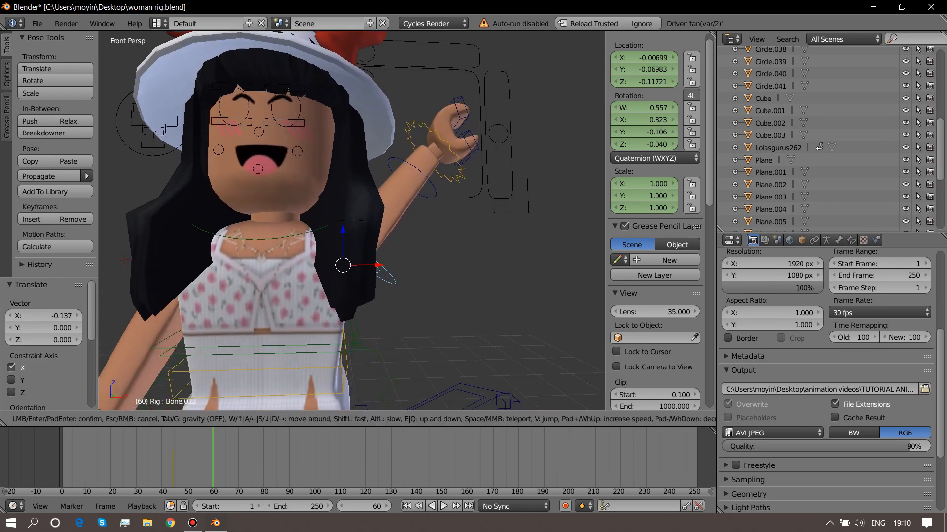
key("s")
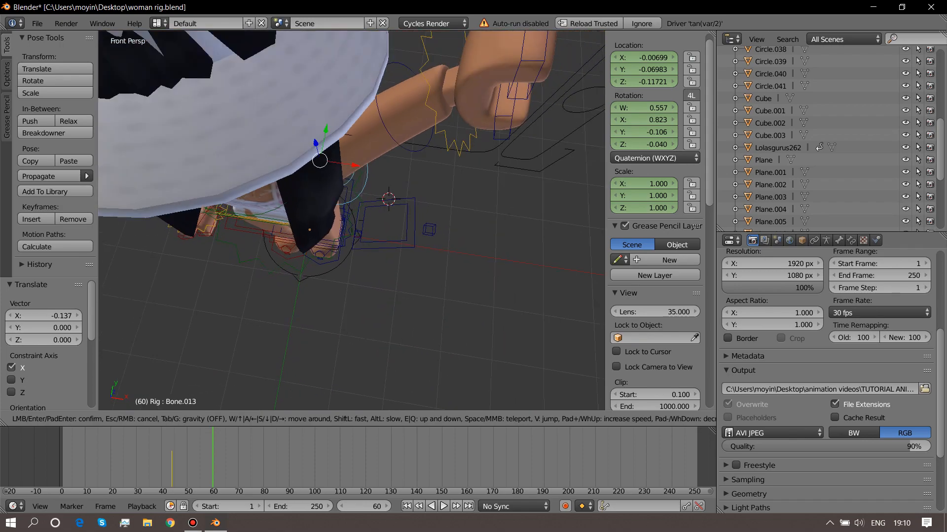
key("w")
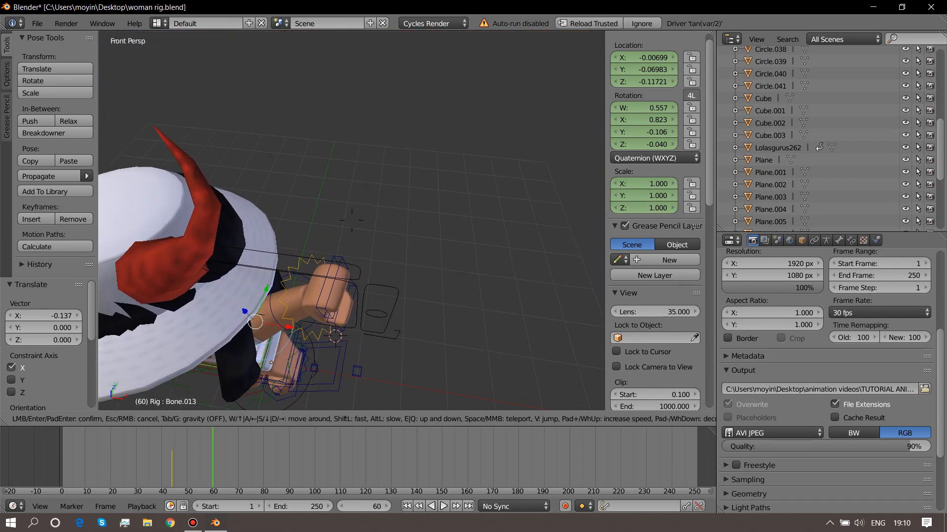
key("s")
left_click(351, 220)
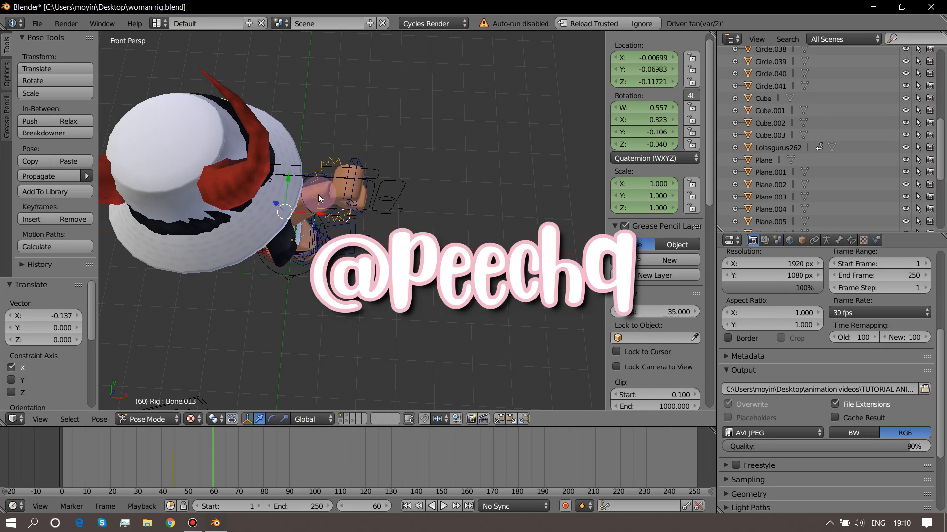
key("w")
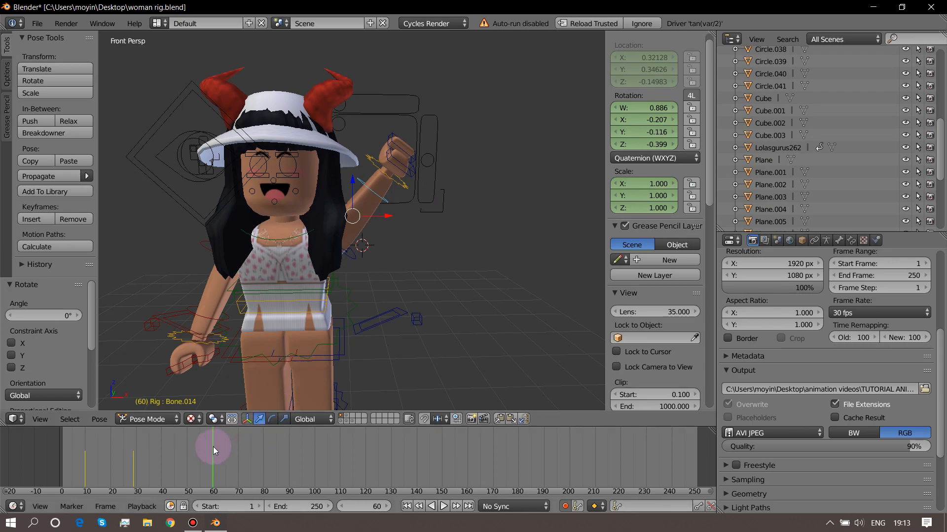
Keyframe the raised pose of Bone.014 at frame 65 and advance the timeline to frame 75.
left_click_drag(215, 446, 226, 445)
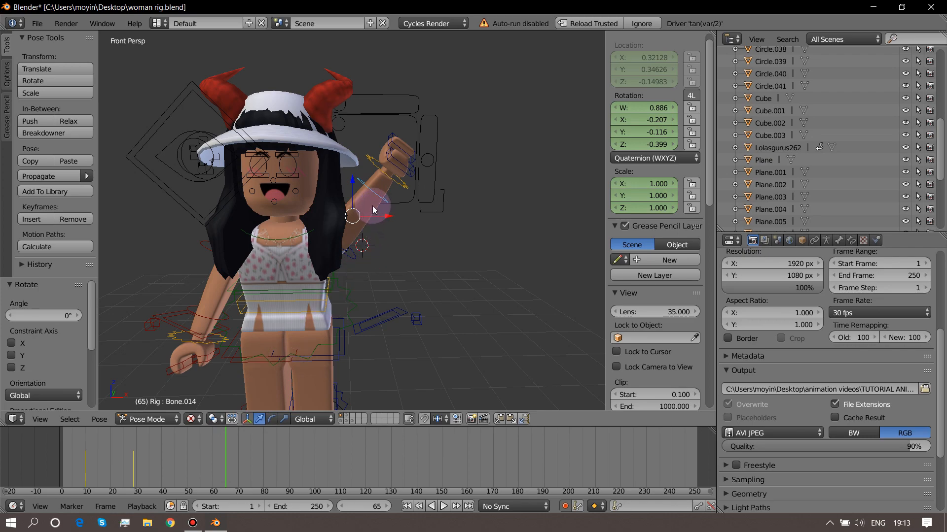
key("i")
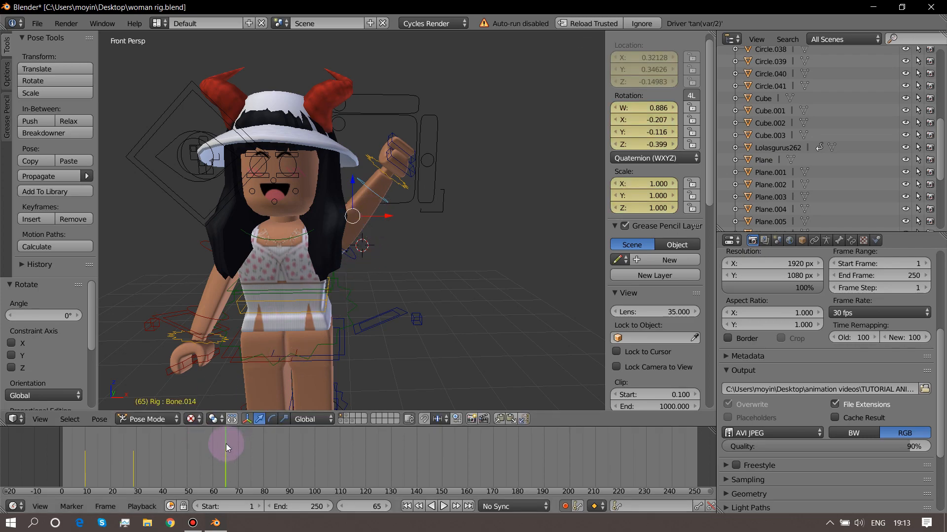
left_click_drag(226, 444, 252, 445)
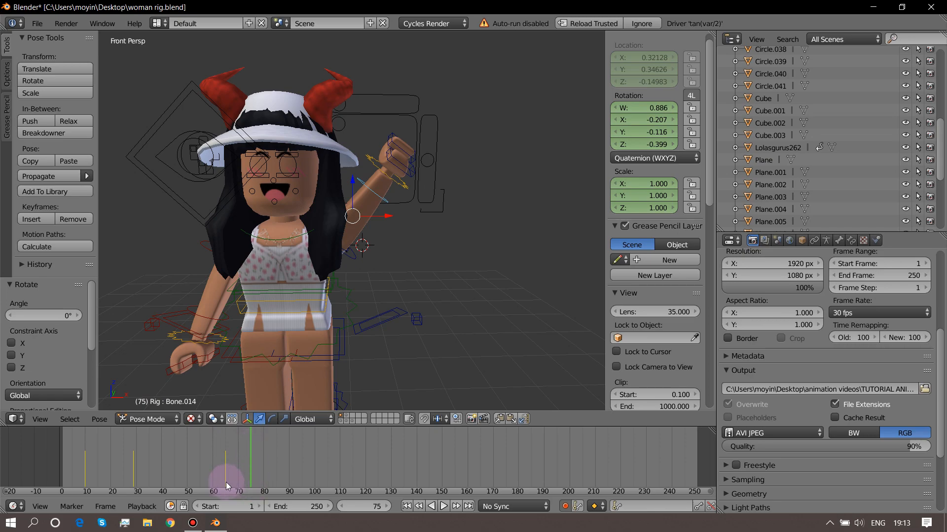
left_click(564, 507)
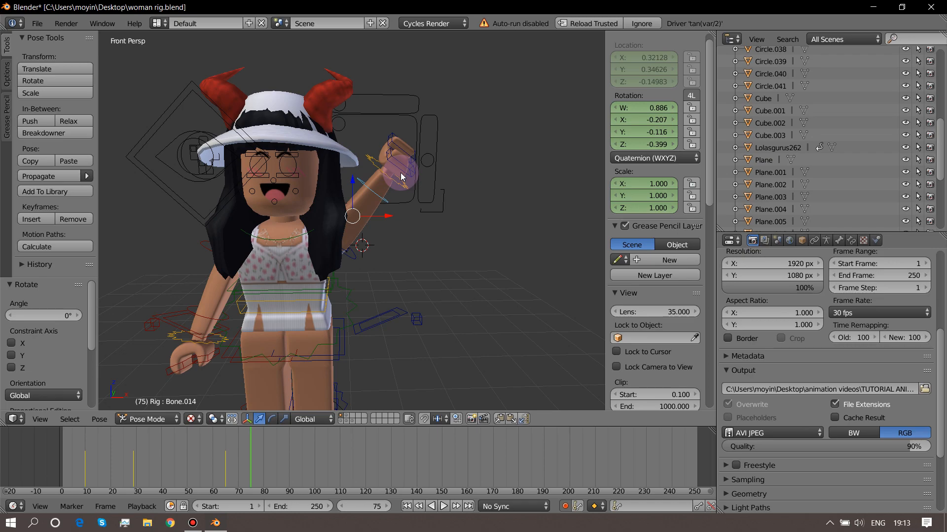
At frame 75, rotate the raised left arm's Bone.014 about -73.6° toward the head and play back the wave.
key("r")
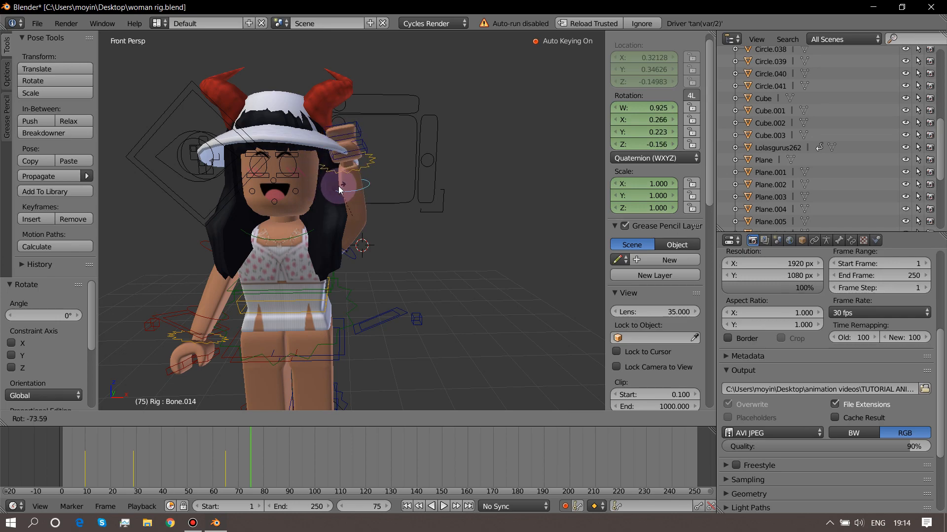
left_click(338, 186)
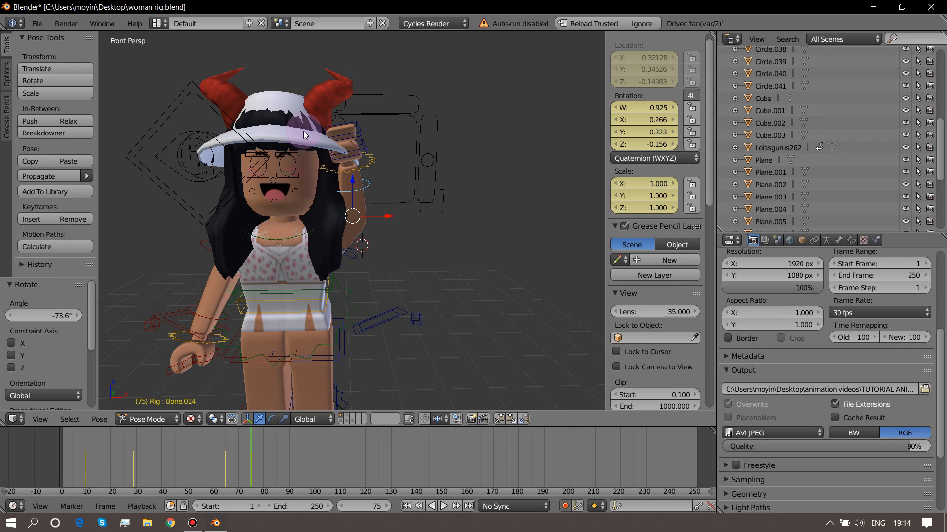
left_click_drag(247, 441, 226, 436)
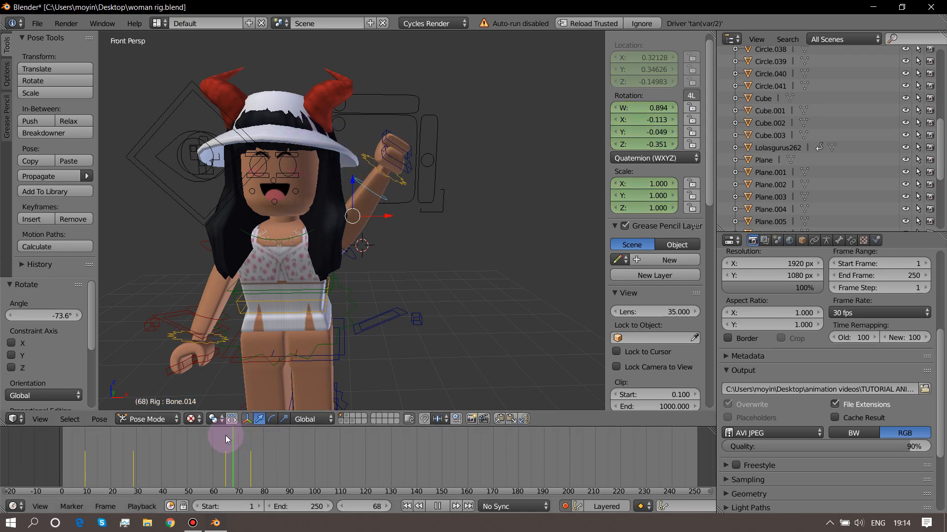
left_click(445, 506)
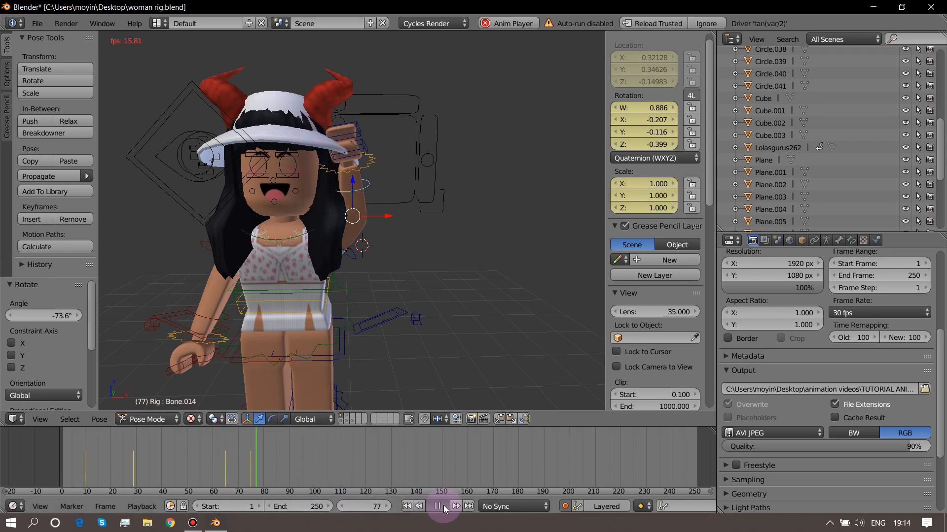
left_click(443, 506)
left_click(252, 450)
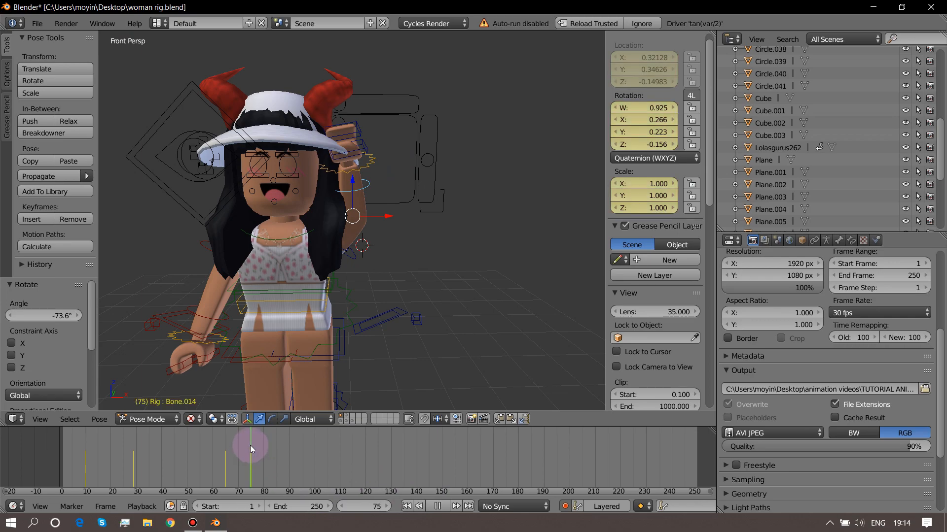
Select the avatar's head object and keyframe its upright pose at frame 65.
key("ctrl+Tab")
right_click(298, 138)
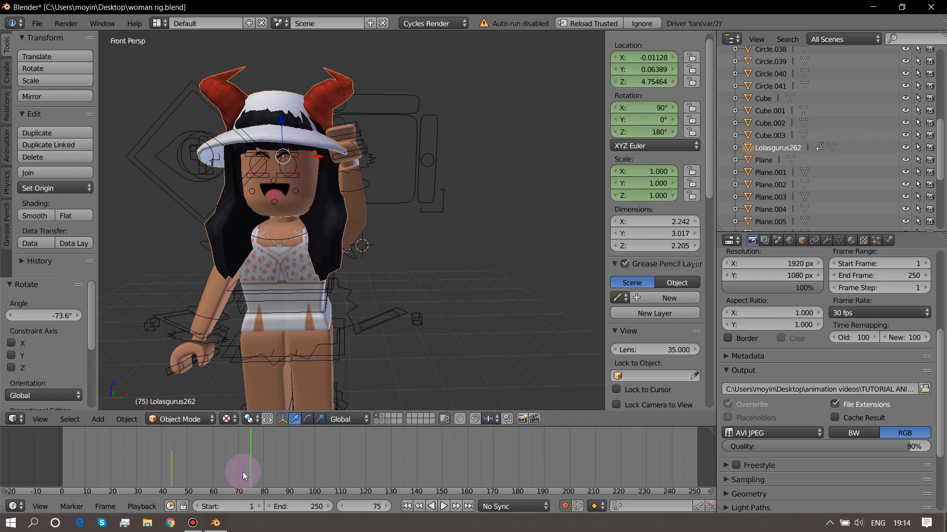
left_click_drag(250, 468, 238, 465)
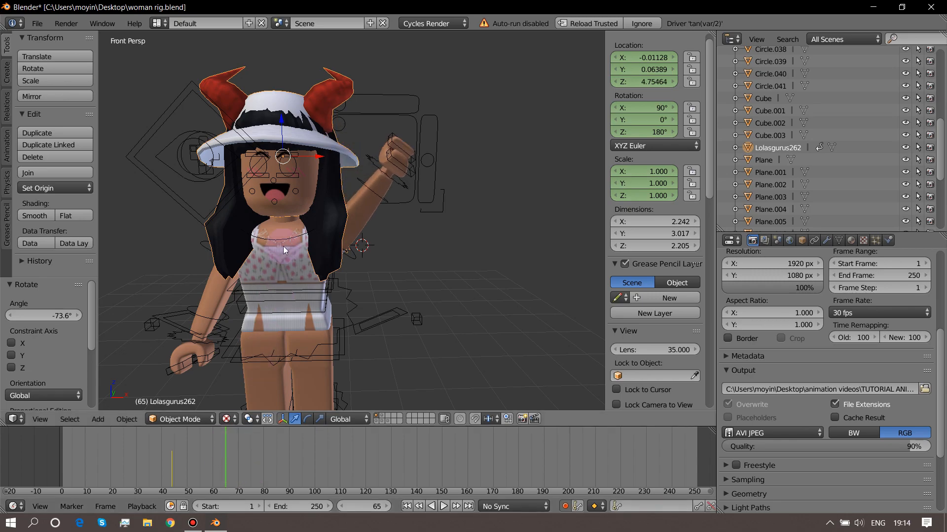
key("r")
left_click(297, 193)
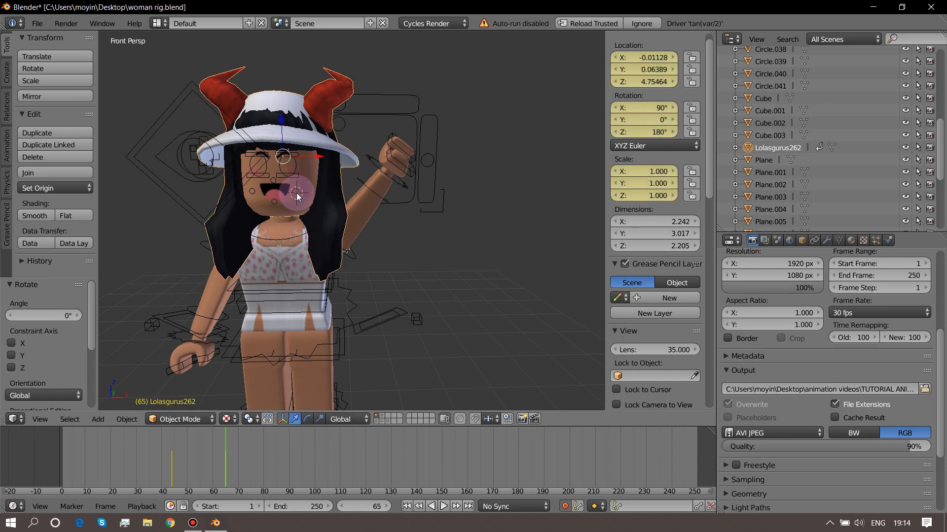
At frame 75 with automatic keyframing off, tilt the head about -12.1° and shift it about -0.147 along the X axis.
left_click_drag(225, 455, 250, 460)
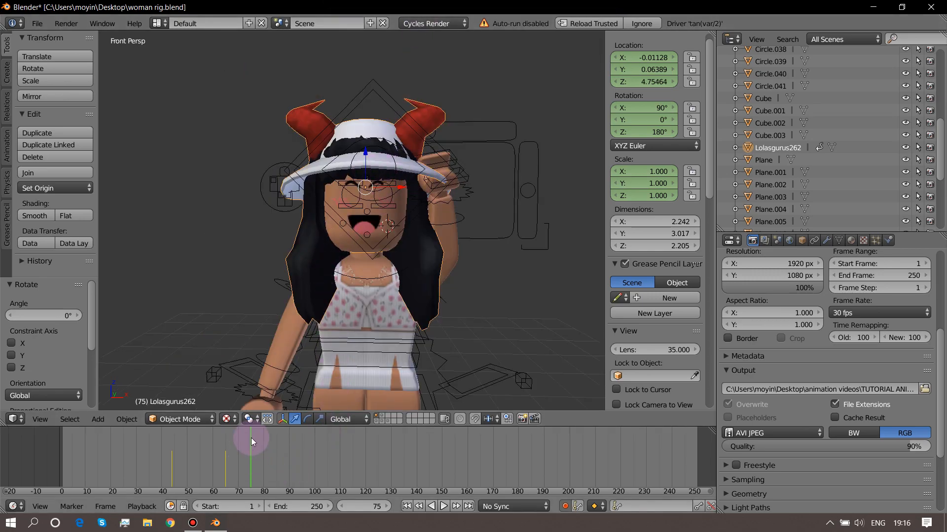
left_click(564, 511)
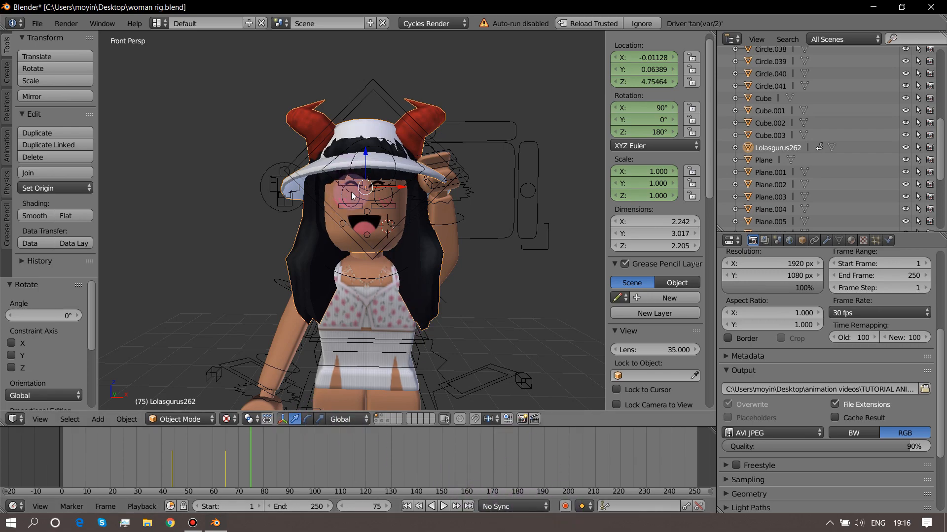
key("r")
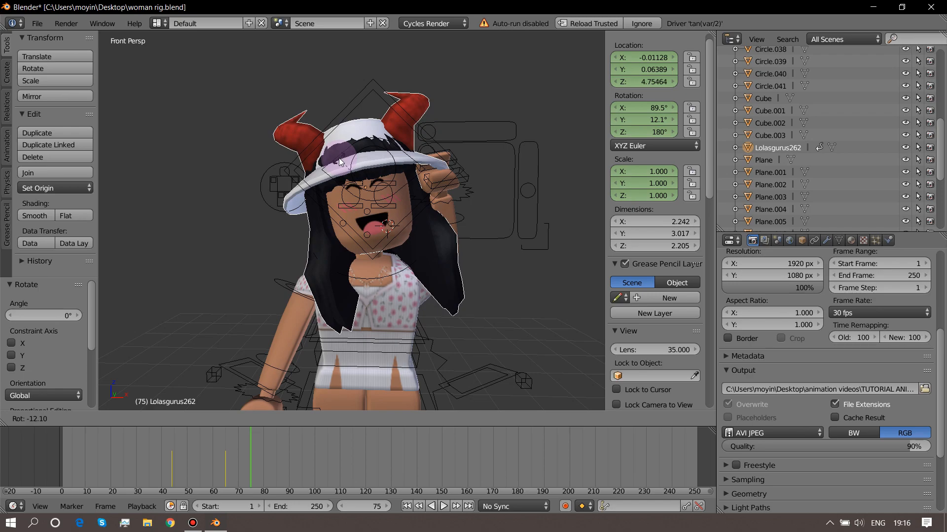
left_click(339, 158)
key("g")
key("x")
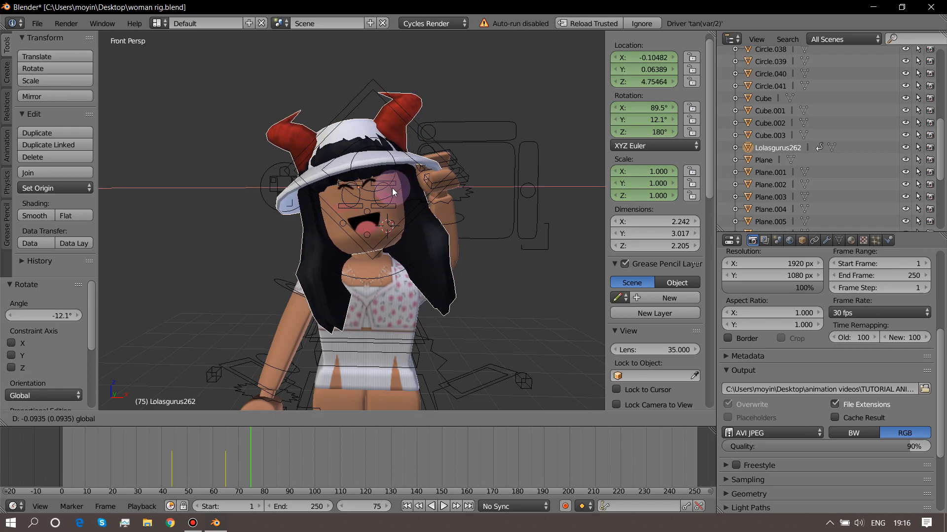
left_click(389, 189)
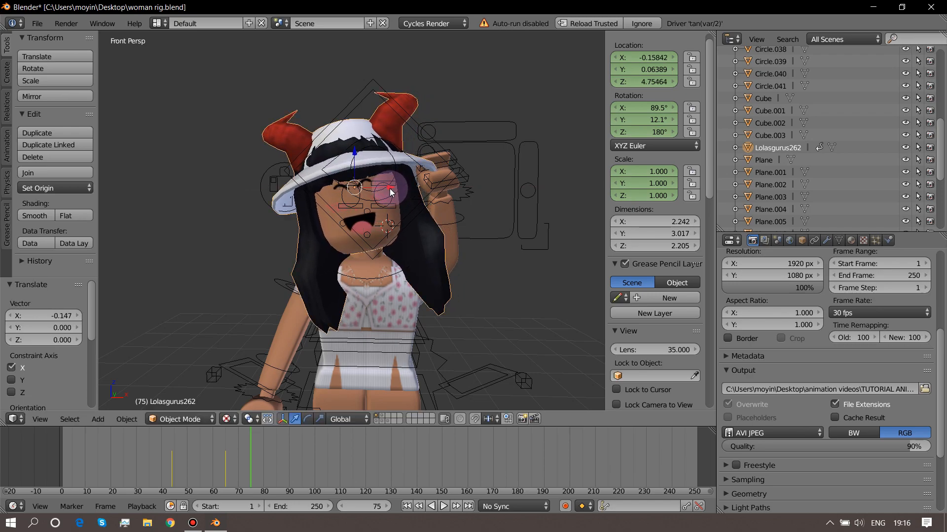
Turn automatic keyframing back on and keyframe the tilted head pose at frame 75.
left_click(565, 506)
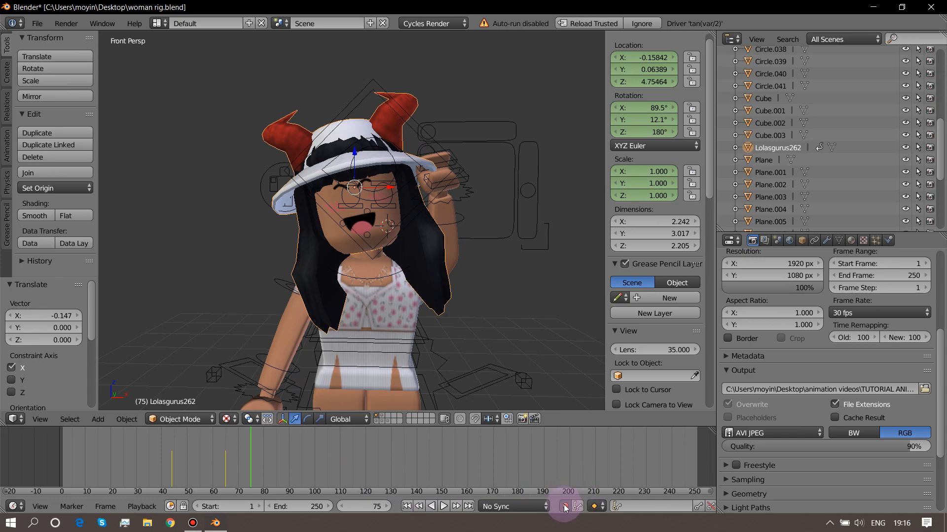
key("r")
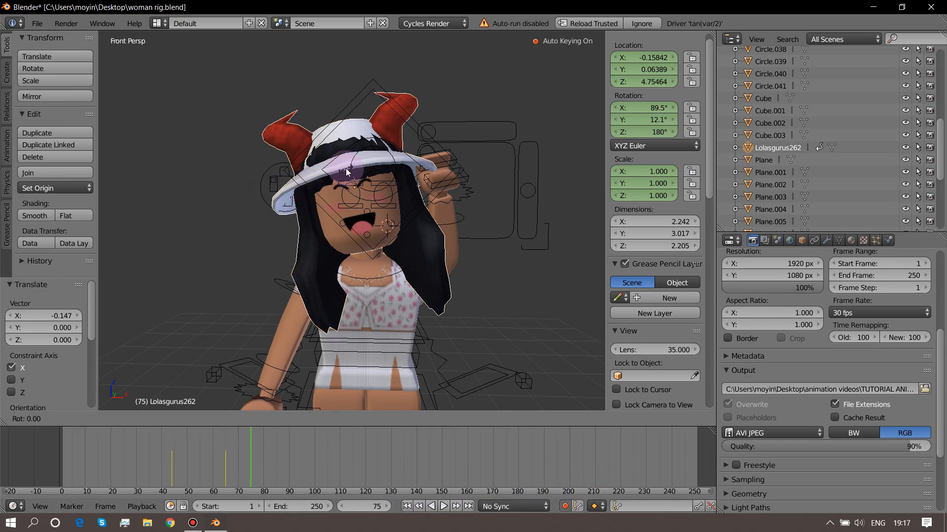
left_click(347, 172)
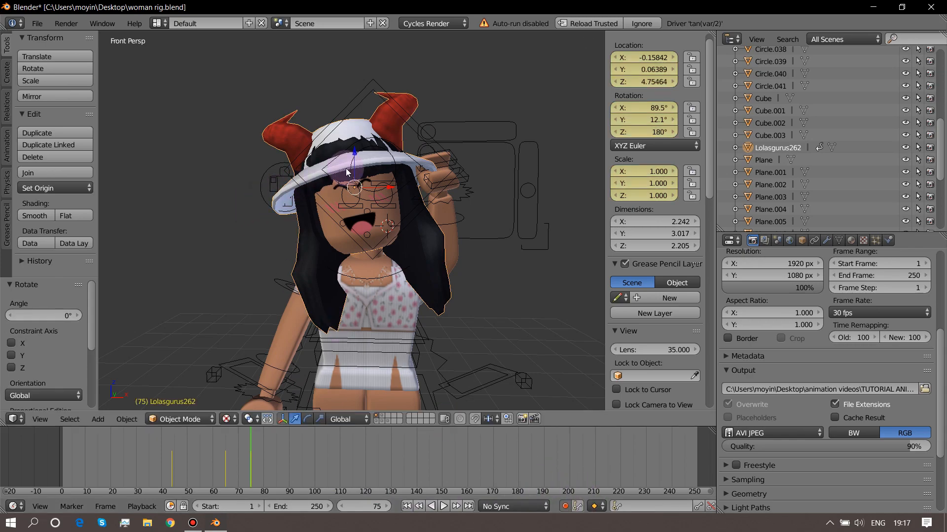
Play the animation from frame 33 and scrub between frames 65 and 75 to check the head tilt against the wave.
left_click_drag(253, 448, 145, 445)
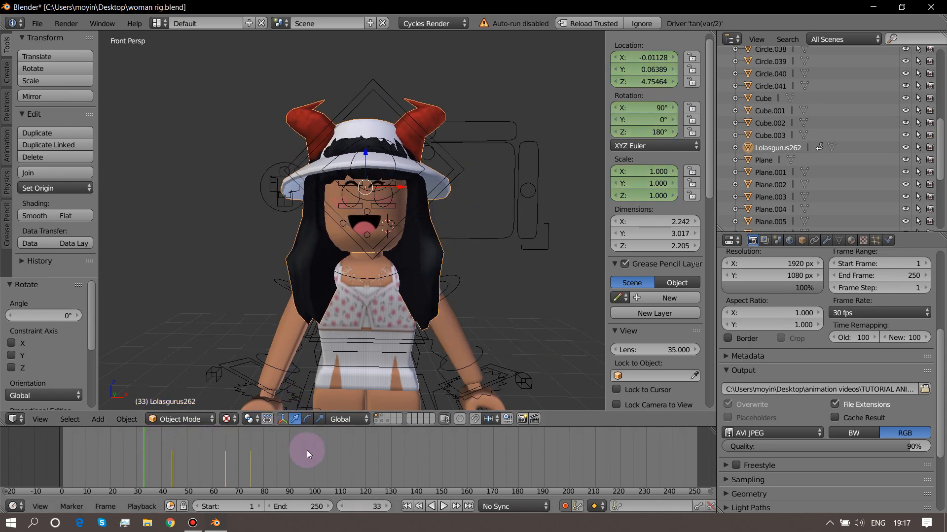
left_click(444, 506)
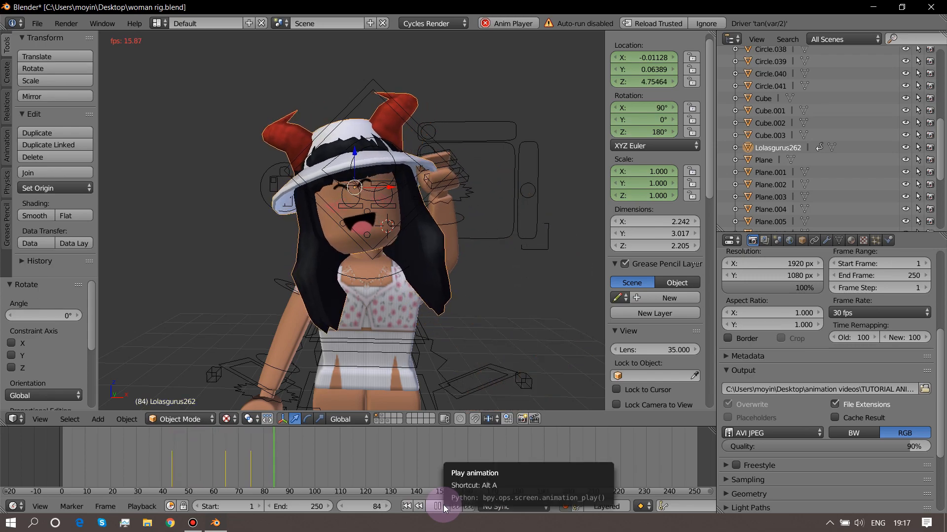
left_click(432, 505)
left_click_drag(280, 460, 224, 439)
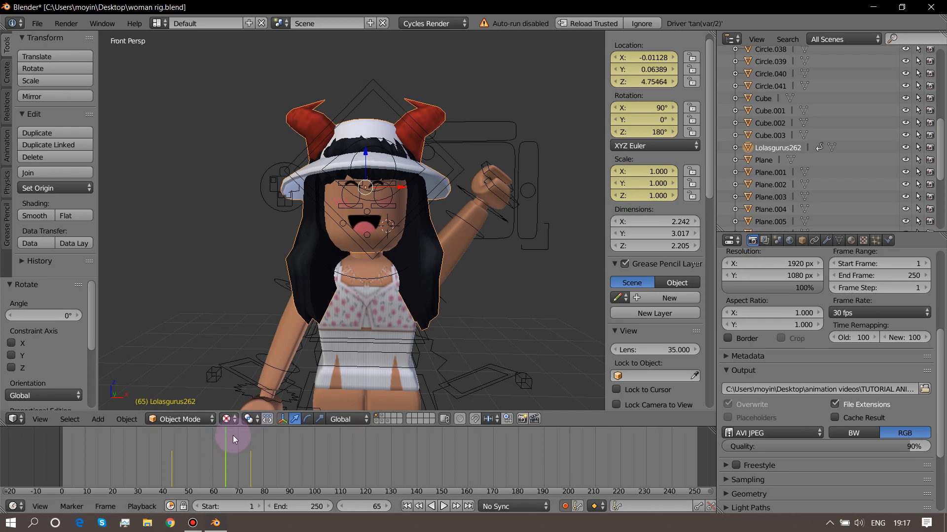
left_click(249, 443)
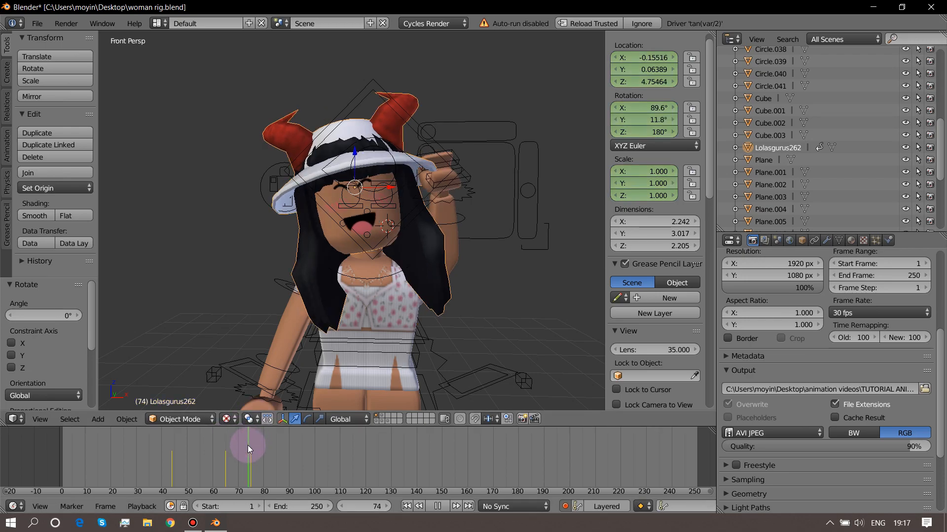
At frame 85, swing the raised left arm outward by rotating Bone.014 about 48.5°.
right_click(448, 224)
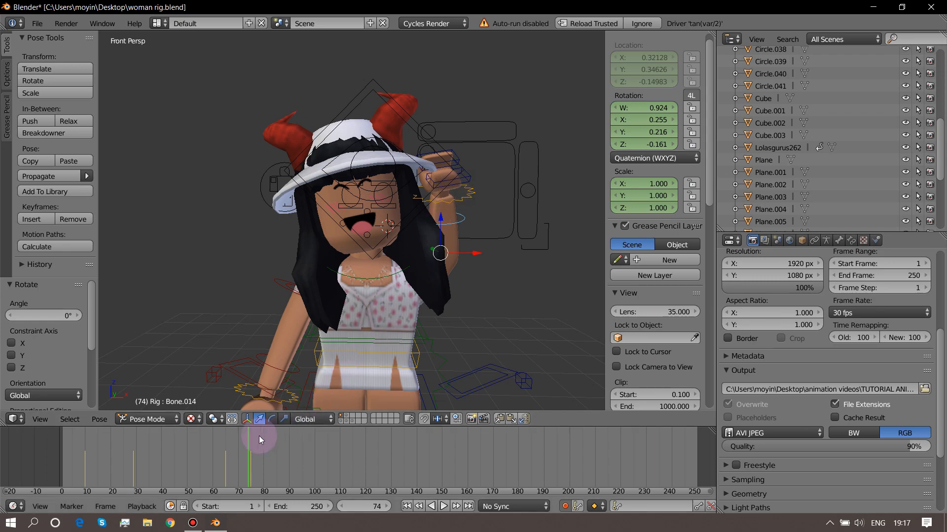
key("alt+a")
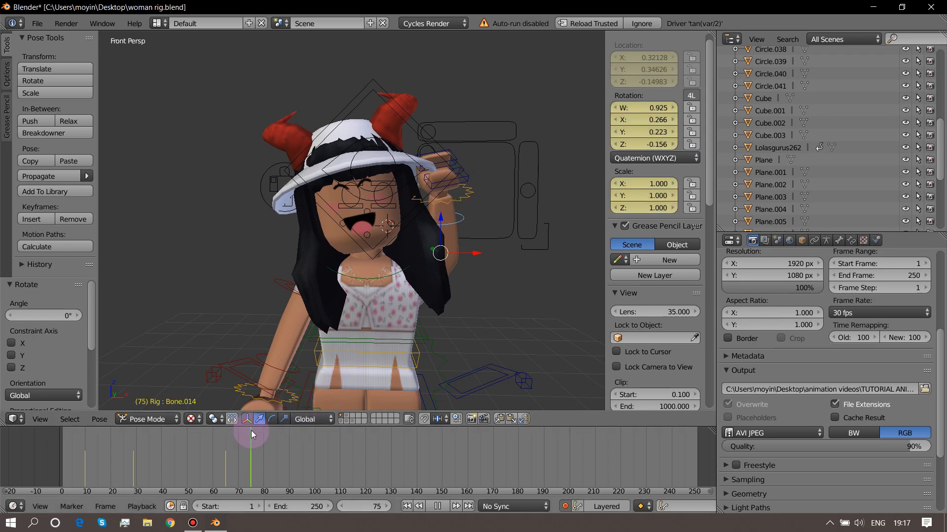
key("alt+a")
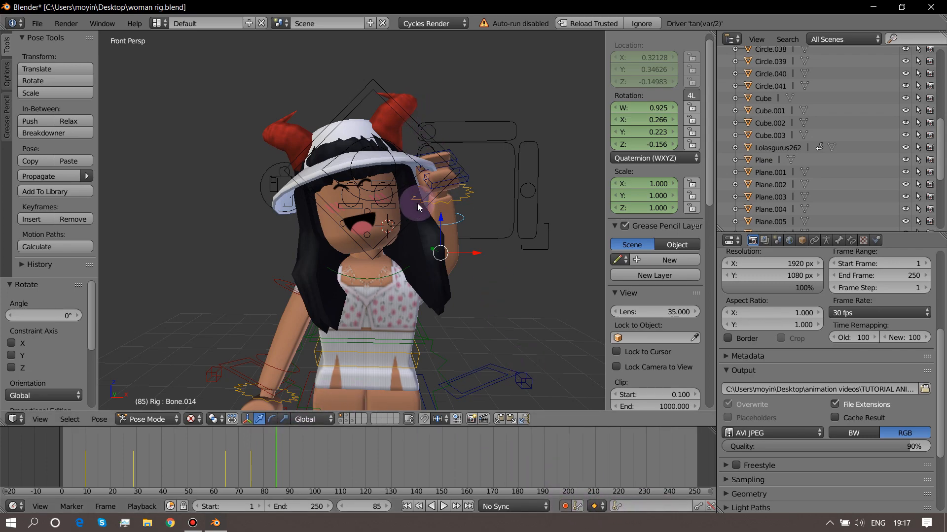
key("r")
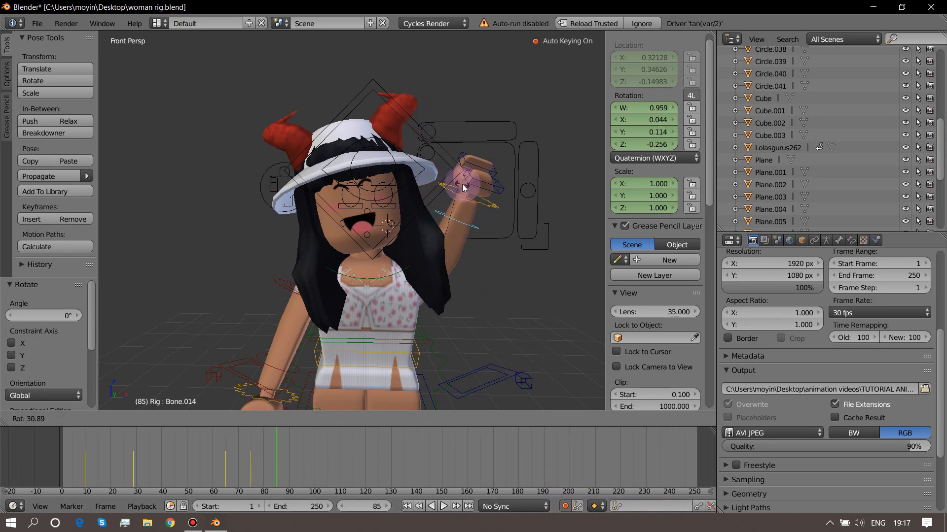
left_click(478, 191)
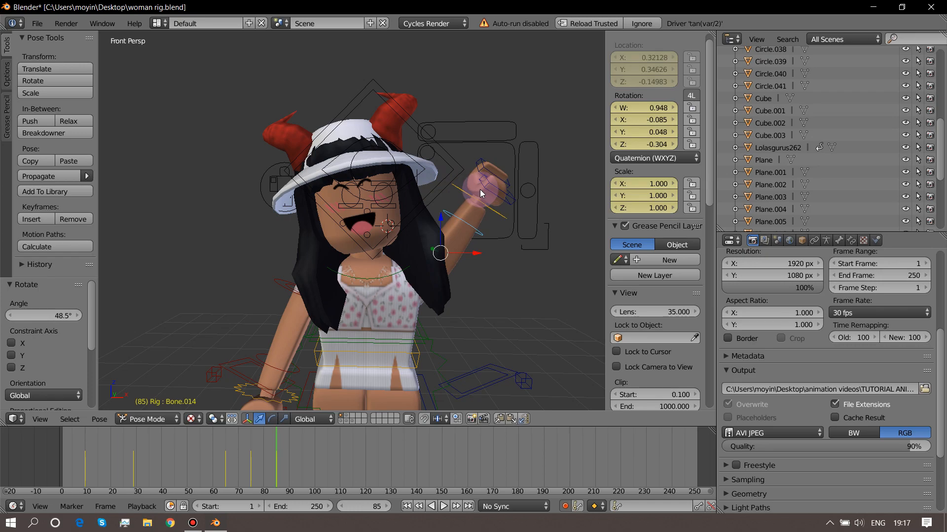
At frame 85 with automatic keyframing off, rotate the head about 10.7° and shift it about 0.087 along the X axis.
right_click(332, 146)
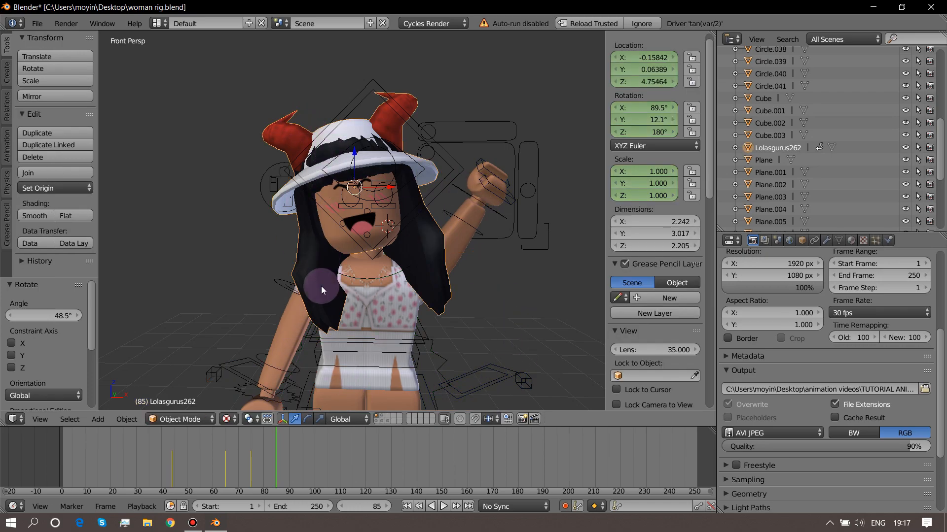
left_click(565, 507)
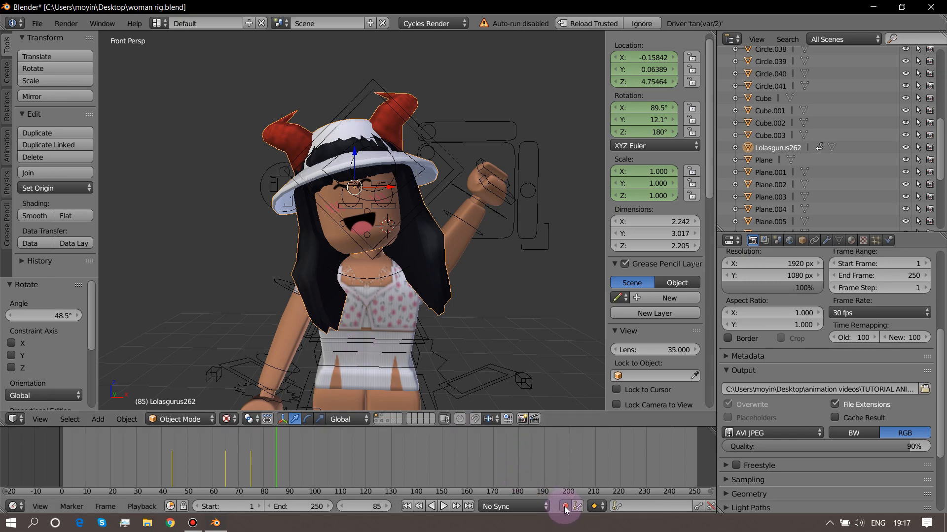
key("r")
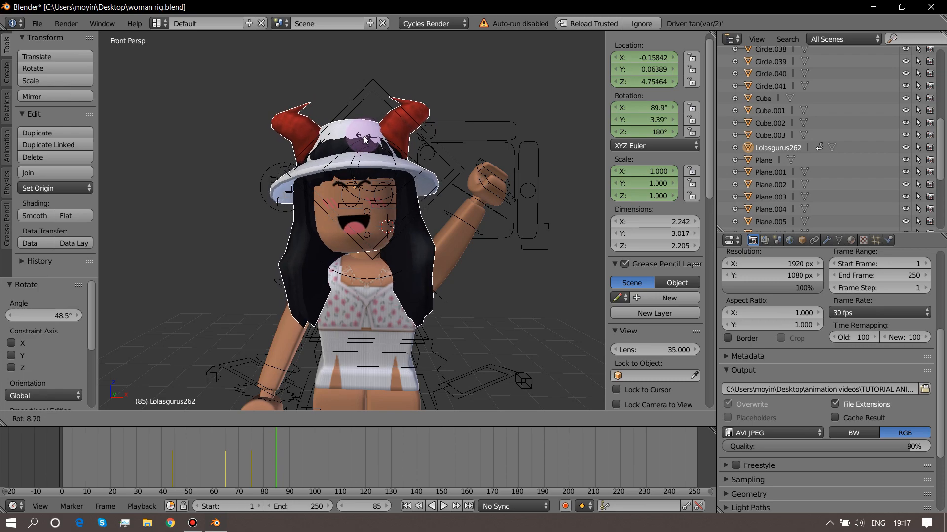
left_click(363, 144)
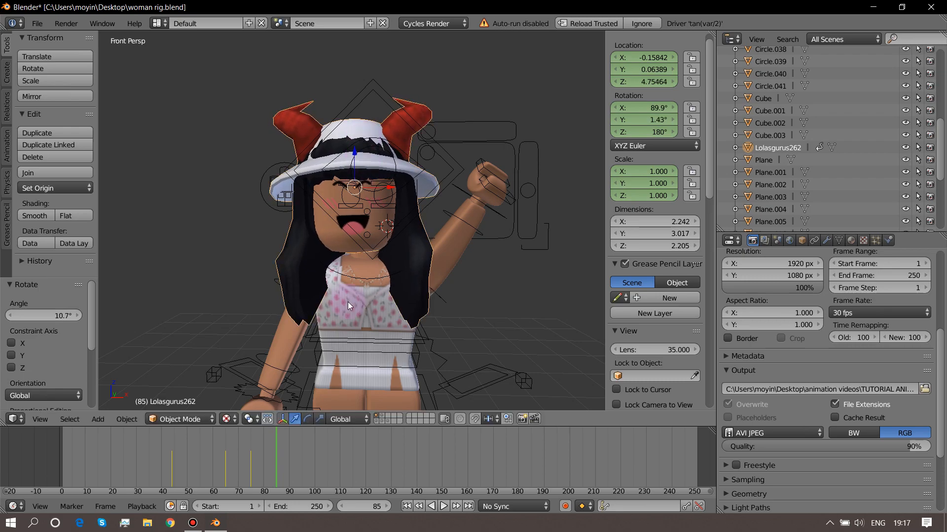
key("g")
key("x")
left_click(393, 189)
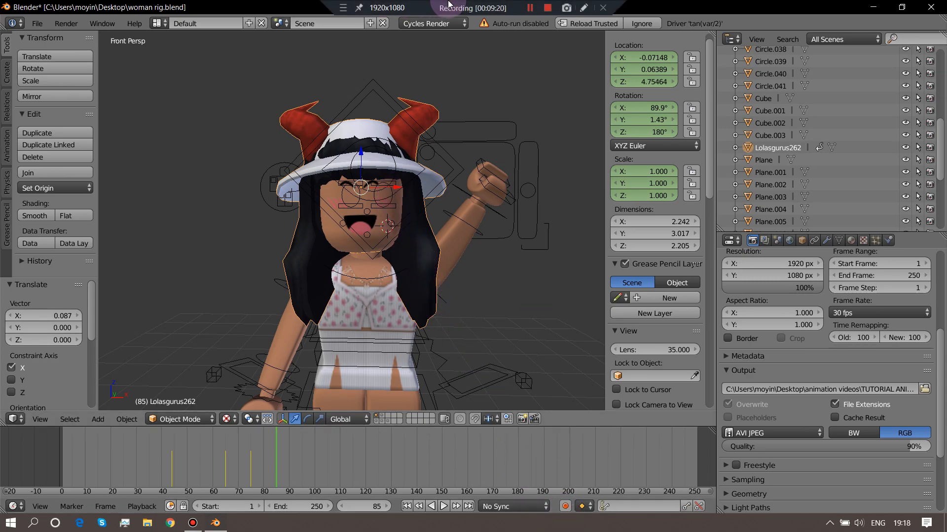
Turn automatic keyframing back on and keyframe the straightened head pose at frame 85.
left_click(564, 506)
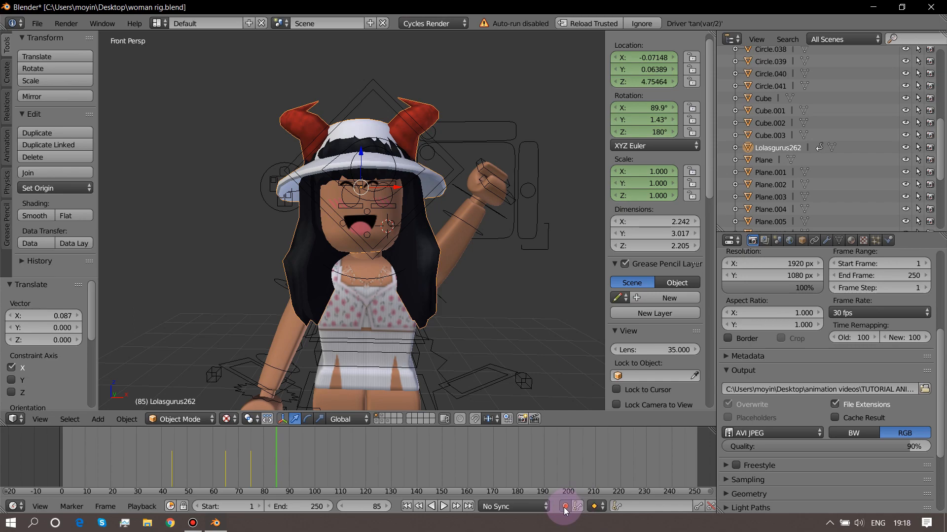
key("r")
left_click(378, 226)
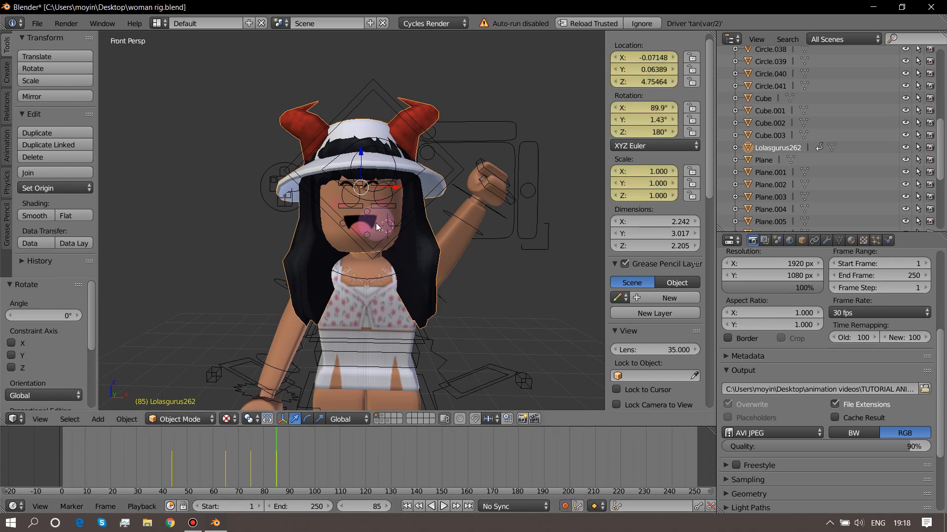
Play the animation from frame 41 to review the combined arm wave and head movement.
left_click_drag(284, 484, 164, 453)
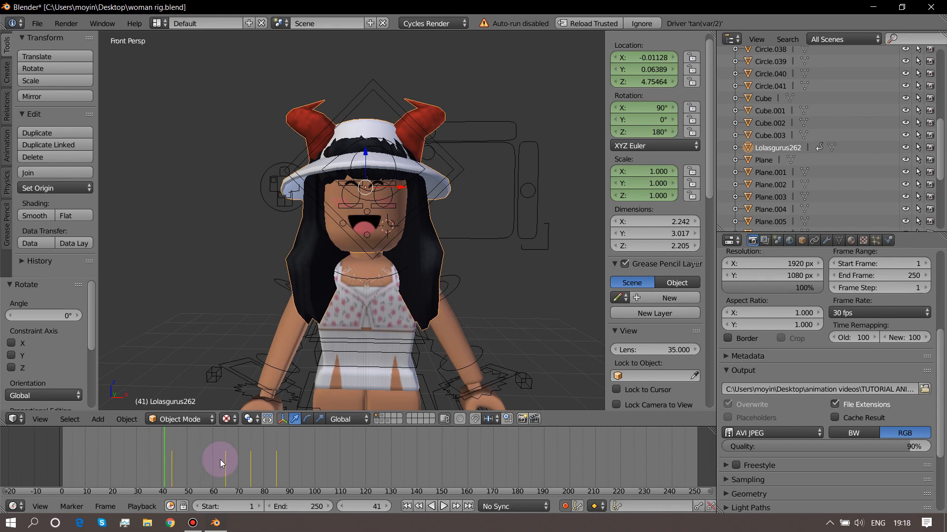
left_click(442, 505)
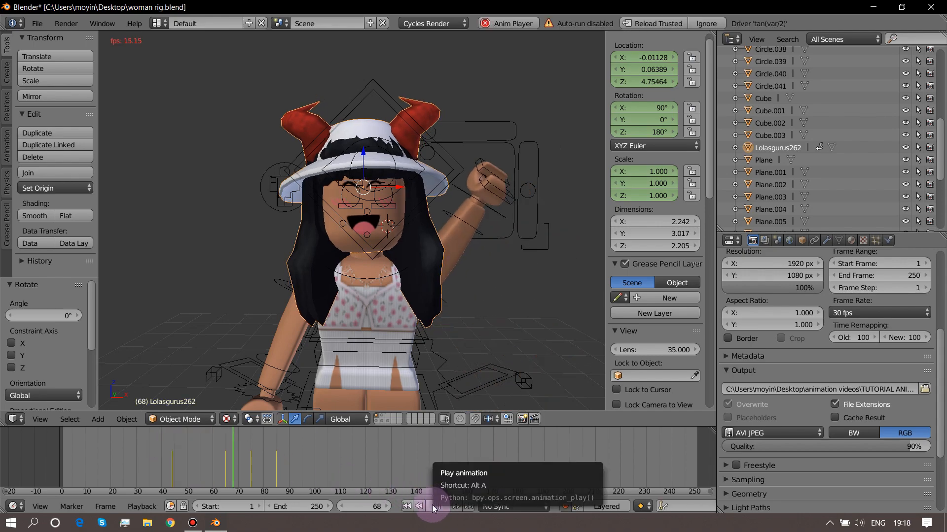
left_click(431, 505)
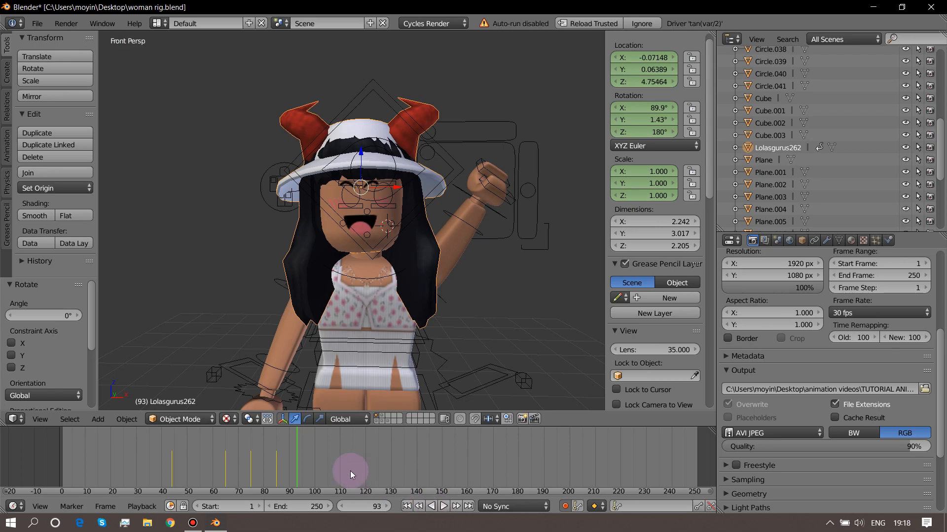
At frame 95, select the camera and keyframe its current location and rotation while looking through it.
mouse_move(294, 448)
left_mouse_down()
mouse_move(277, 443)
mouse_move(314, 451)
mouse_move(301, 451)
mouse_move(301, 433)
left_mouse_up()
scroll(309, 376, "down", 8)
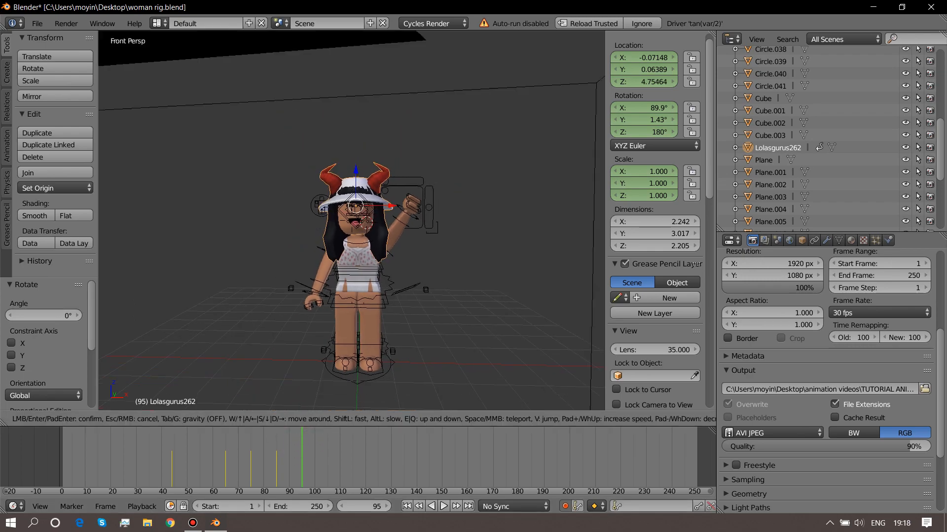
key("KP_0")
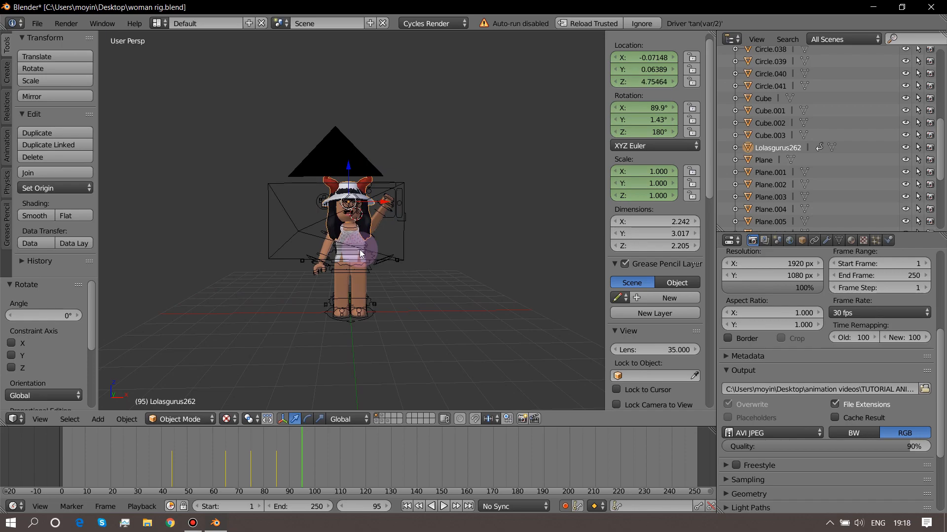
right_click(376, 326)
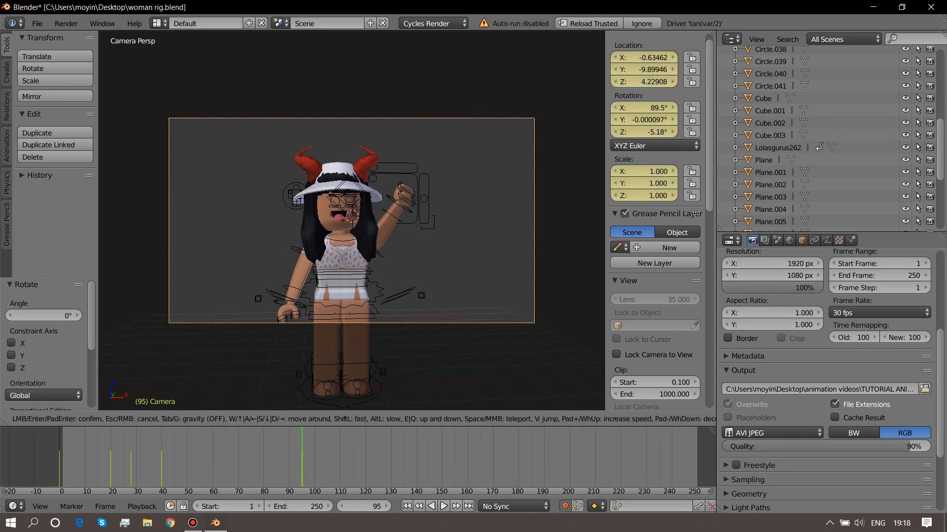
At frame 110, fly the camera's view upward off the avatar to about 117° X and -4.57° Z rotation and keyframe it.
left_click_drag(304, 442, 342, 449)
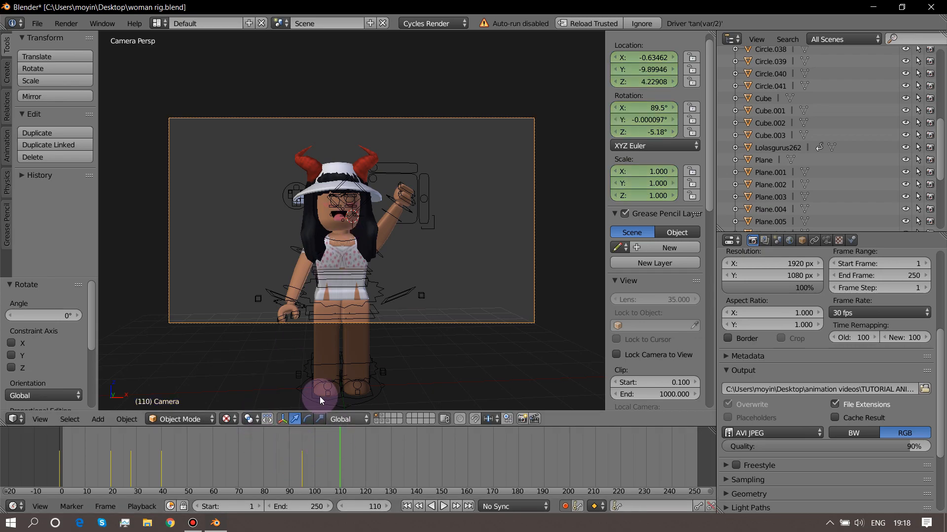
key("shift+f")
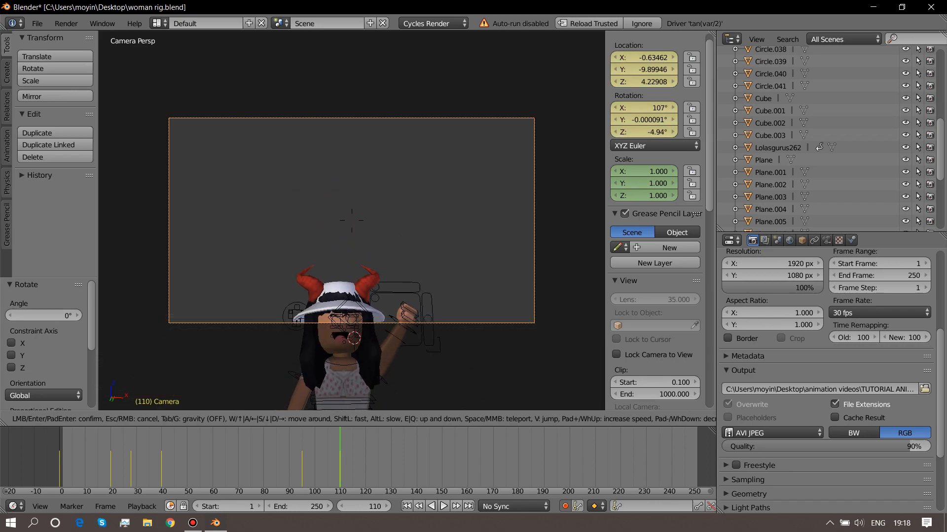
left_click(351, 275)
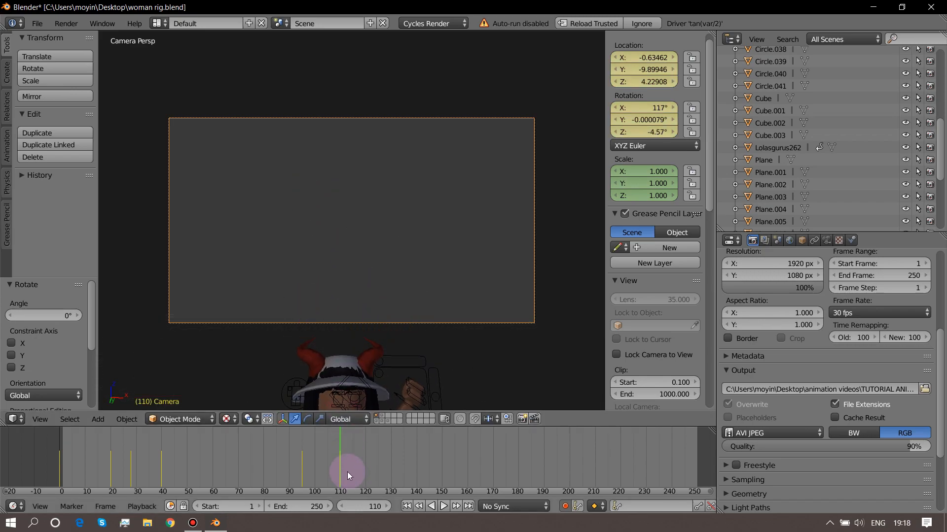
Play the animation from frame 0 through the camera to review the whole sequence, including the closing upward camera tilt.
key("alt+a")
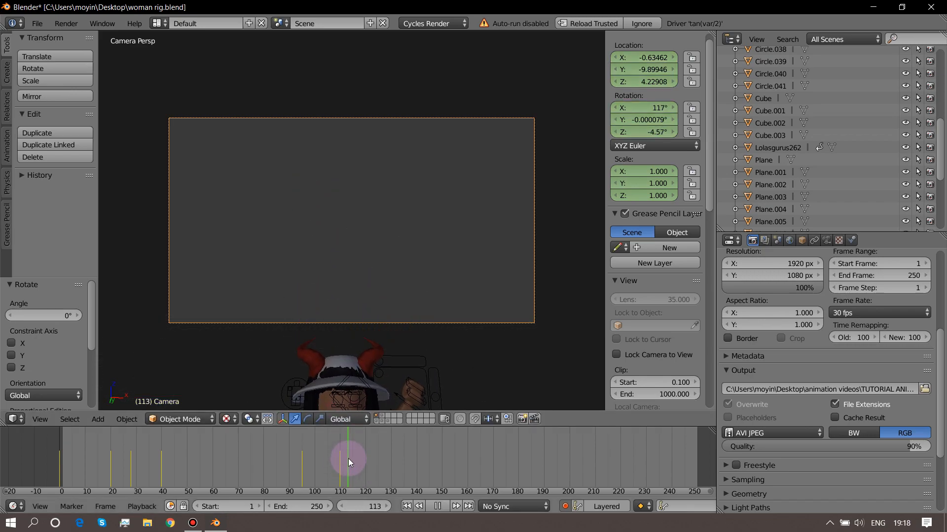
left_click_drag(99, 466, 40, 457)
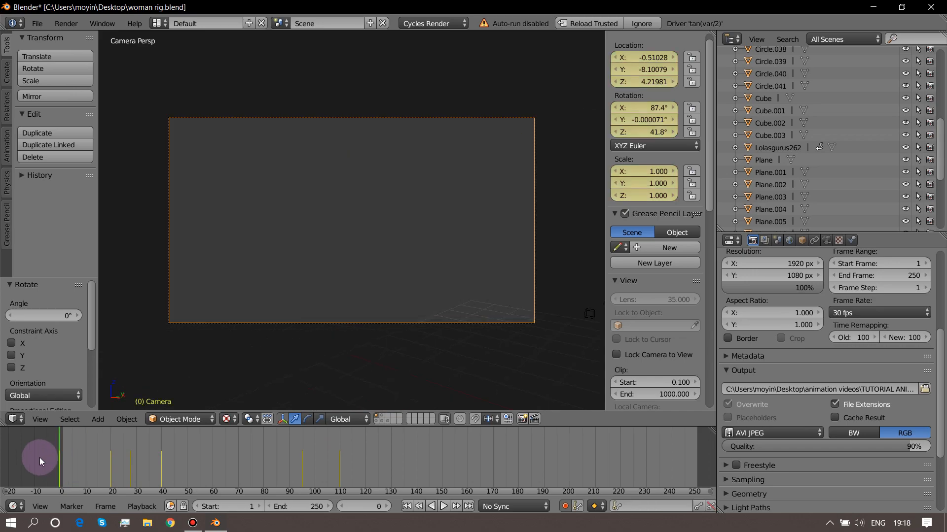
left_click(446, 506)
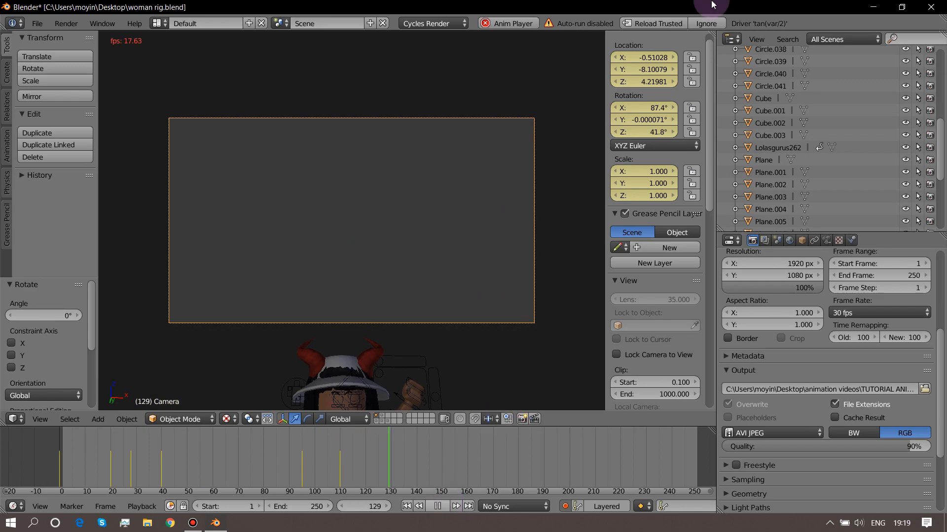
left_click(437, 506)
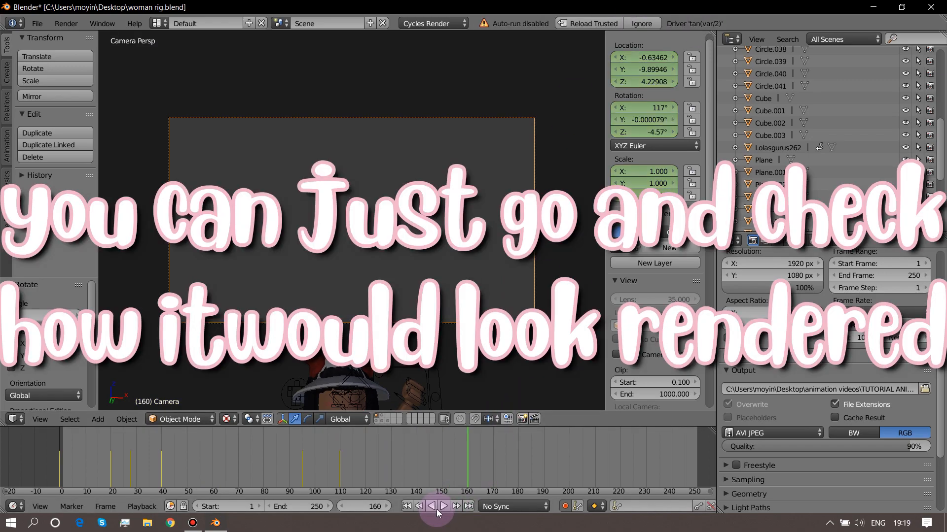
Set the animation's end frame to 115.
left_click(325, 507)
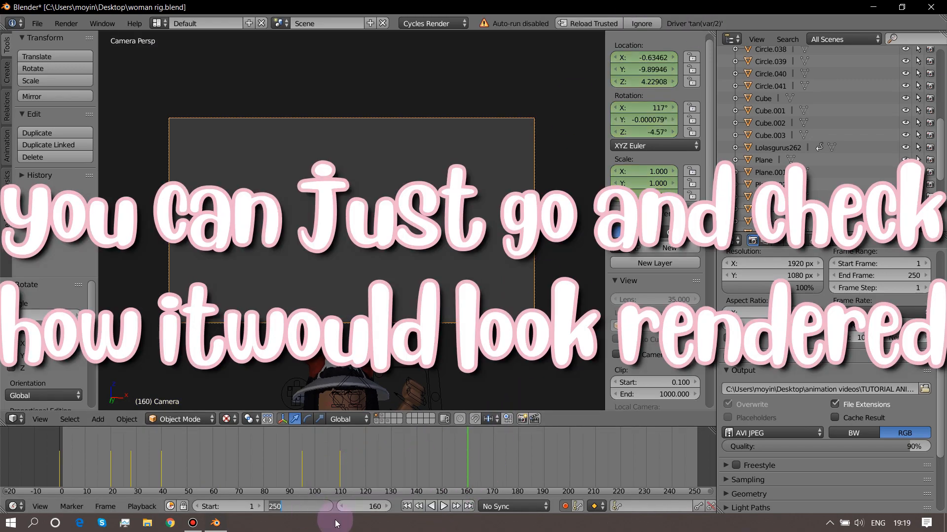
type("115")
key("Return")
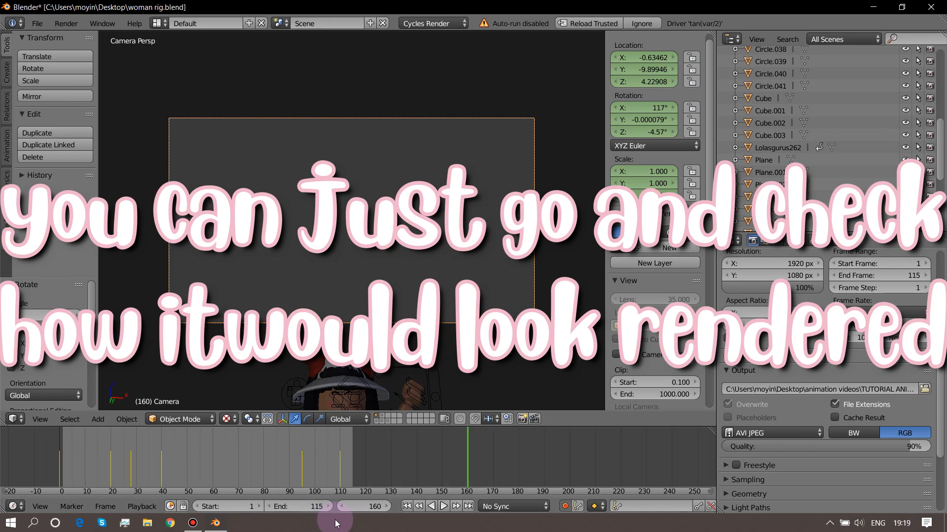
Preview frame 78 with Rendered viewport shading, and return the viewport to Texture shading.
mouse_move(453, 460)
left_mouse_down()
mouse_move(317, 454)
mouse_move(260, 436)
left_mouse_up()
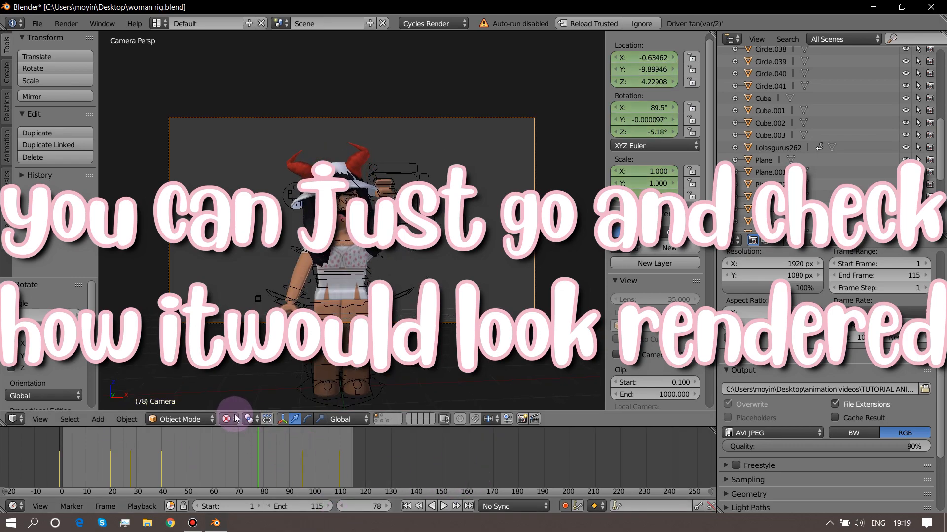
left_click(226, 419)
left_click(261, 345)
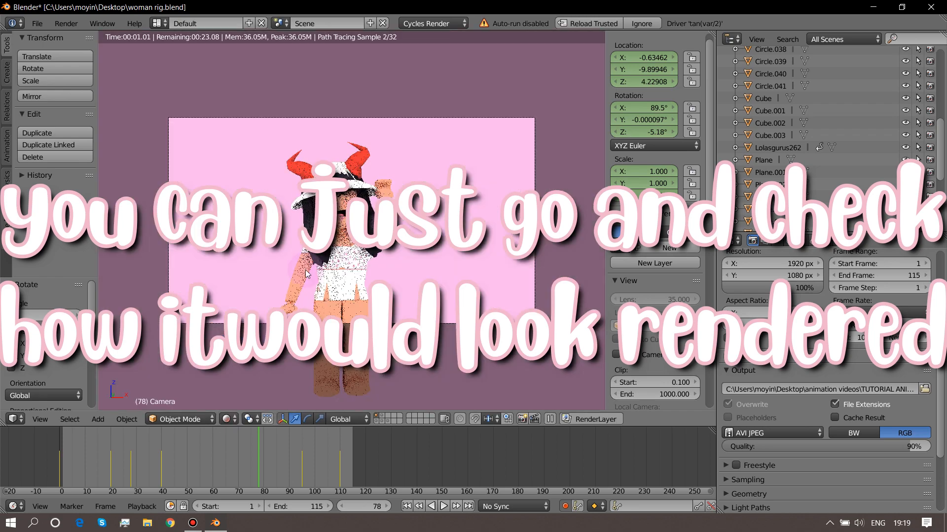
left_click(226, 419)
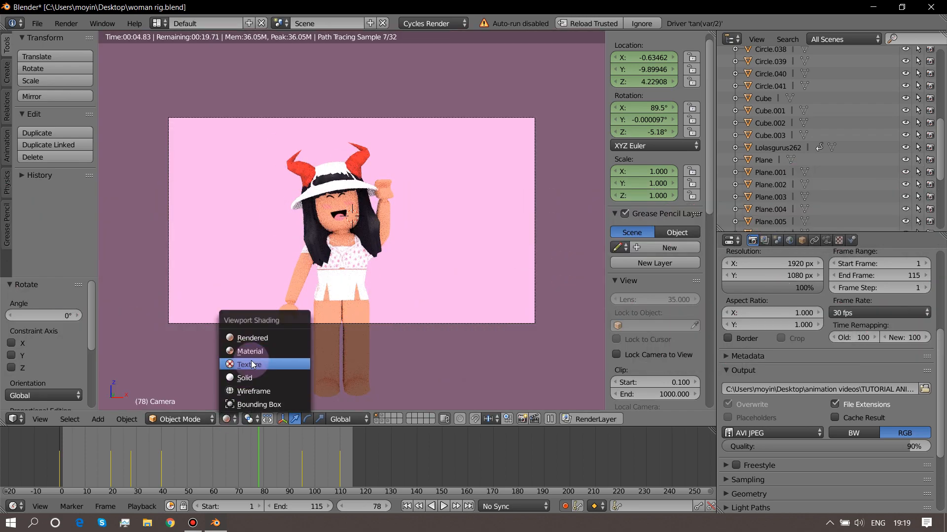
left_click(250, 365)
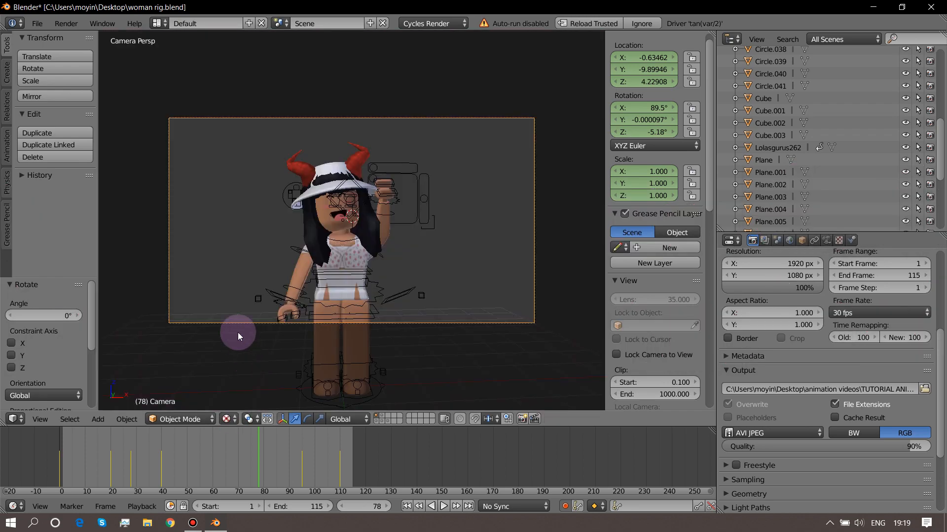
Bring up the available render commands for the scene.
left_click(72, 23)
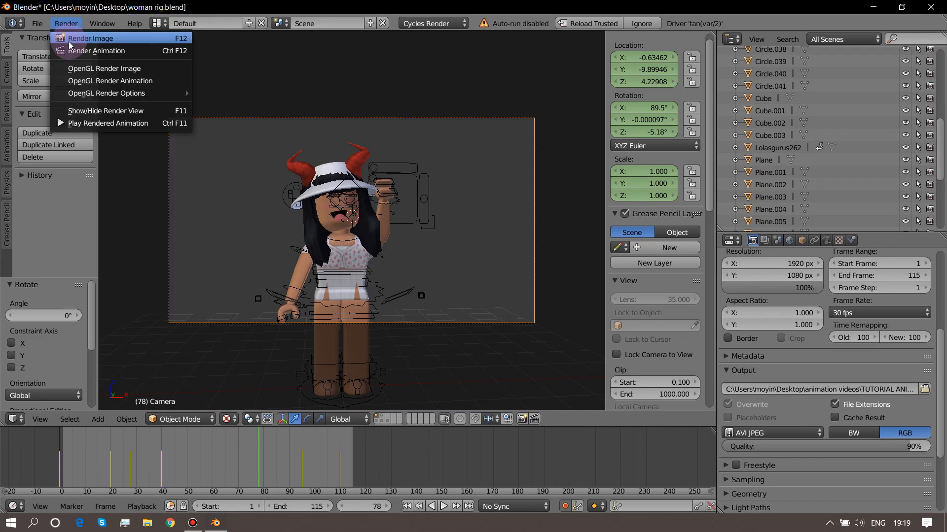